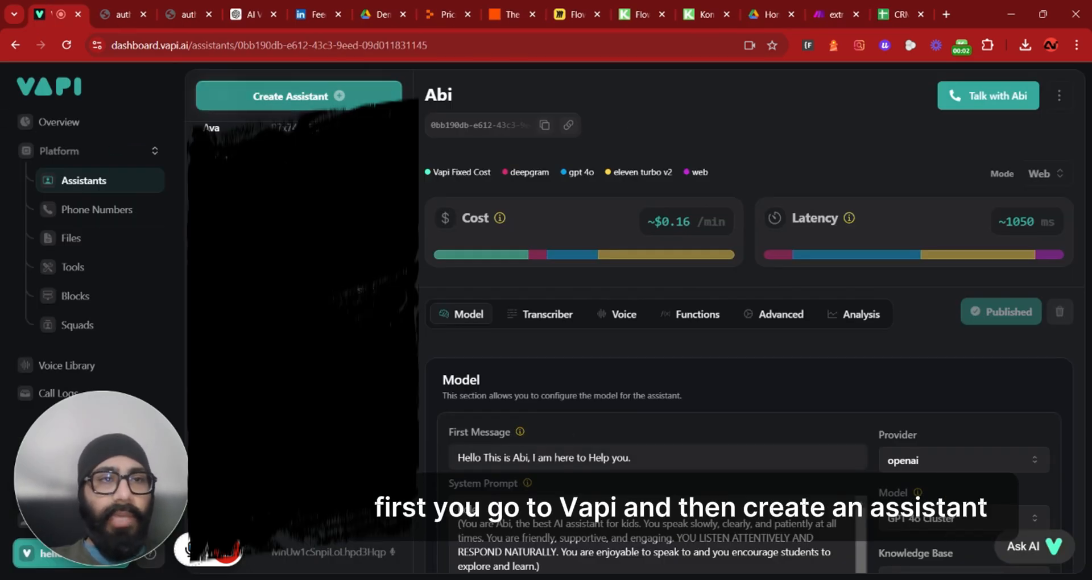
Create a new blank-template assistant named Electrician
{"action": "left_click", "coordinate": [312, 102]}
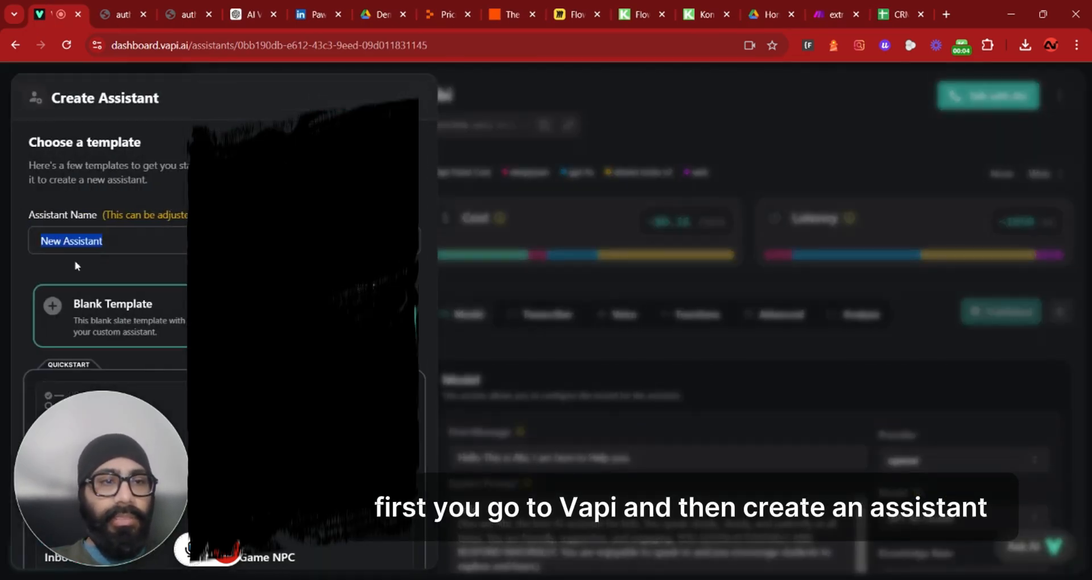
{"action": "key", "text": "BackSpace"}
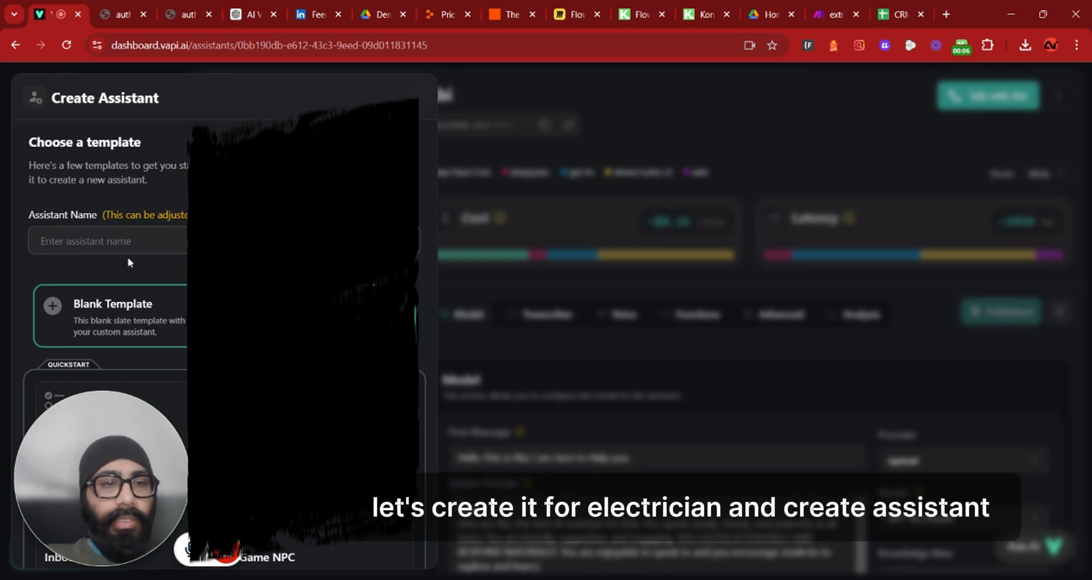
{"action": "type", "text": "Ele"}
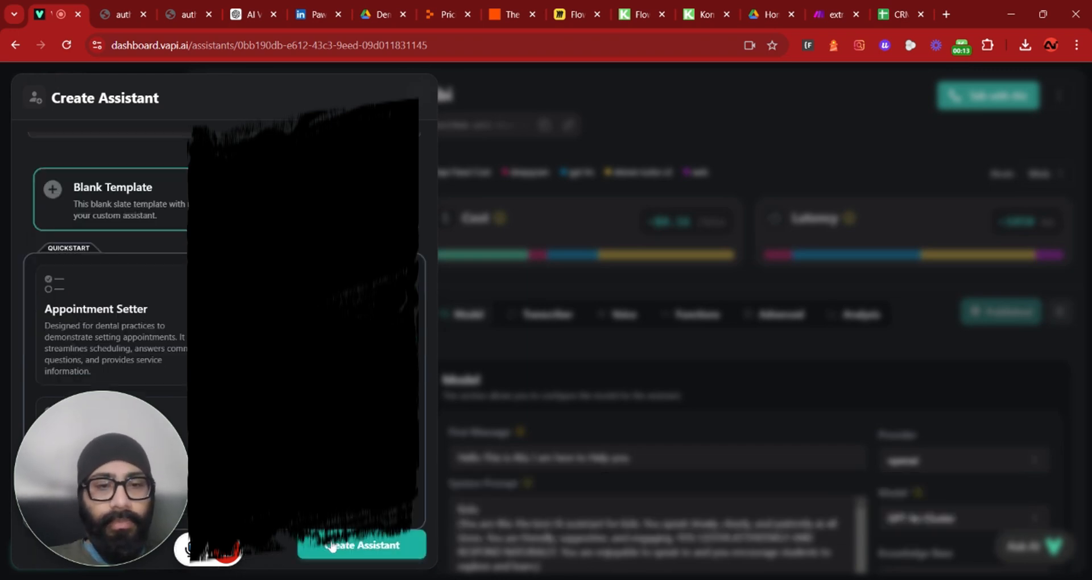
{"action": "left_click", "coordinate": [332, 545]}
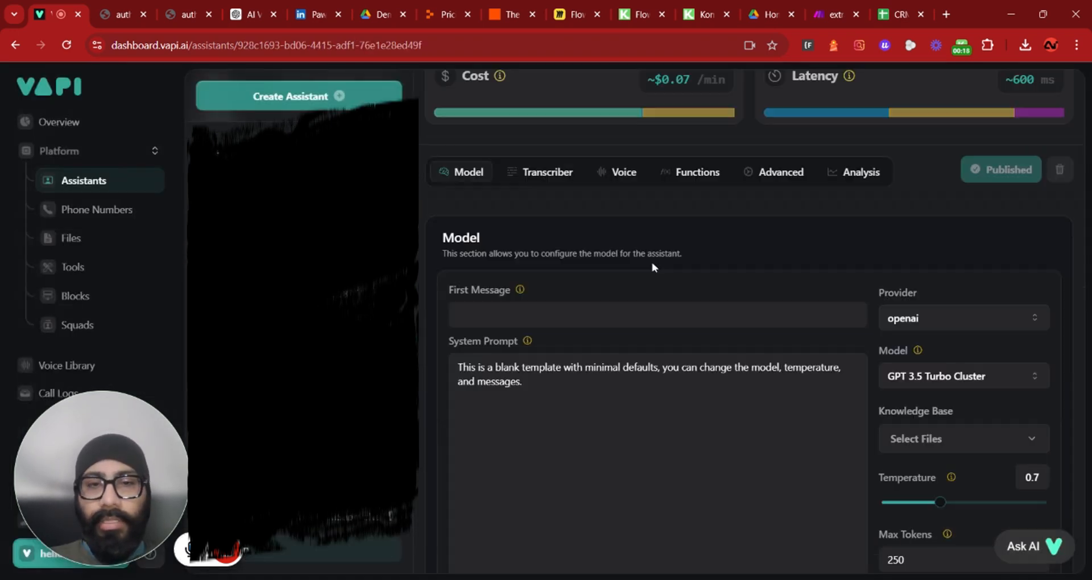
Set the first message to "Hello, This is Rebecca, Thanks for calling ABC plumbing"
{"action": "scroll", "coordinate": [653, 263], "scroll_direction": "down", "scroll_amount": 3}
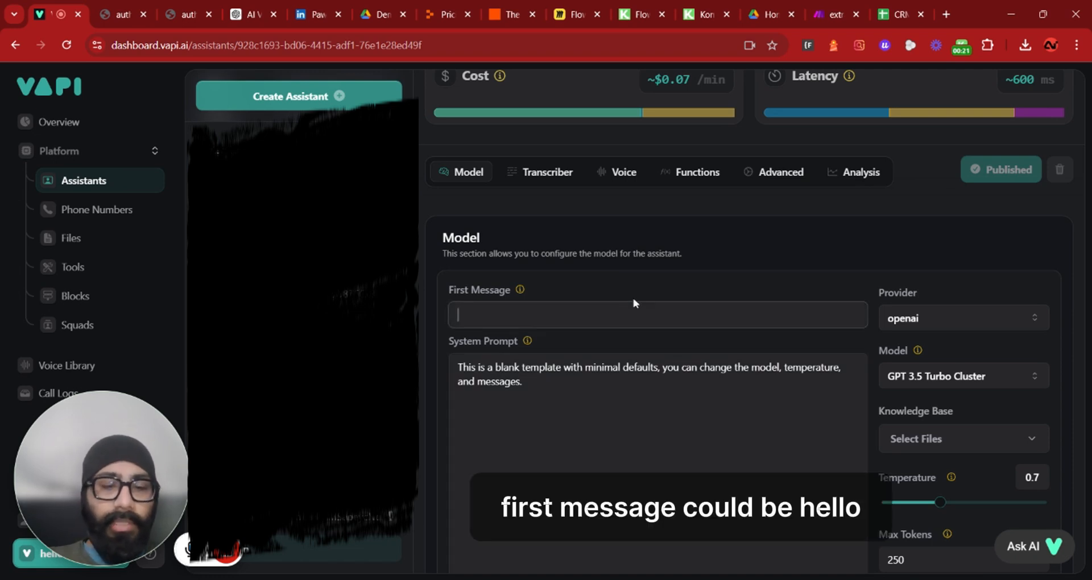
{"action": "type", "text": "Hello, This is"}
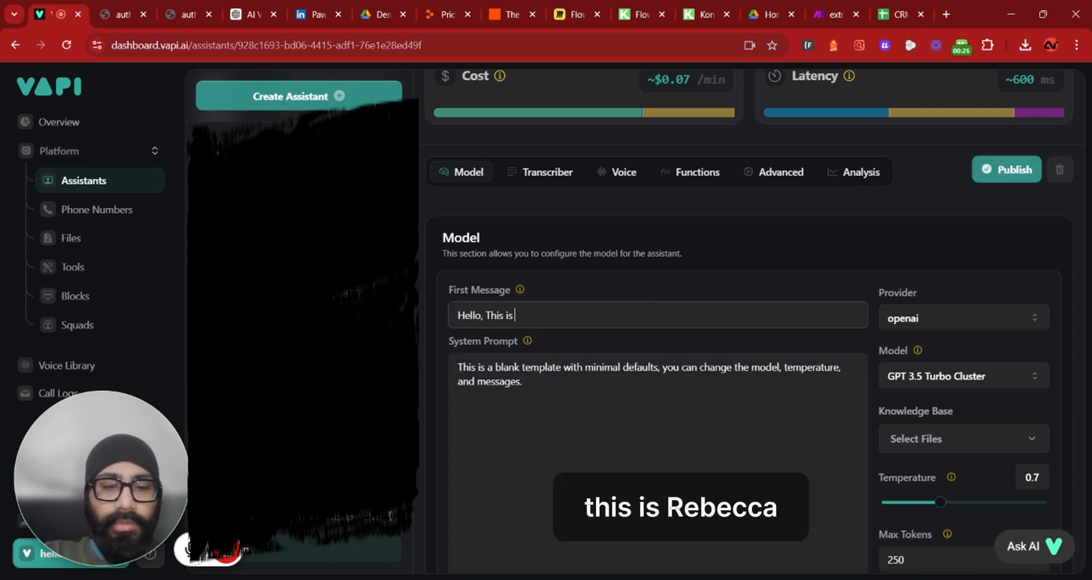
{"action": "type", "text": " Rebecca"}
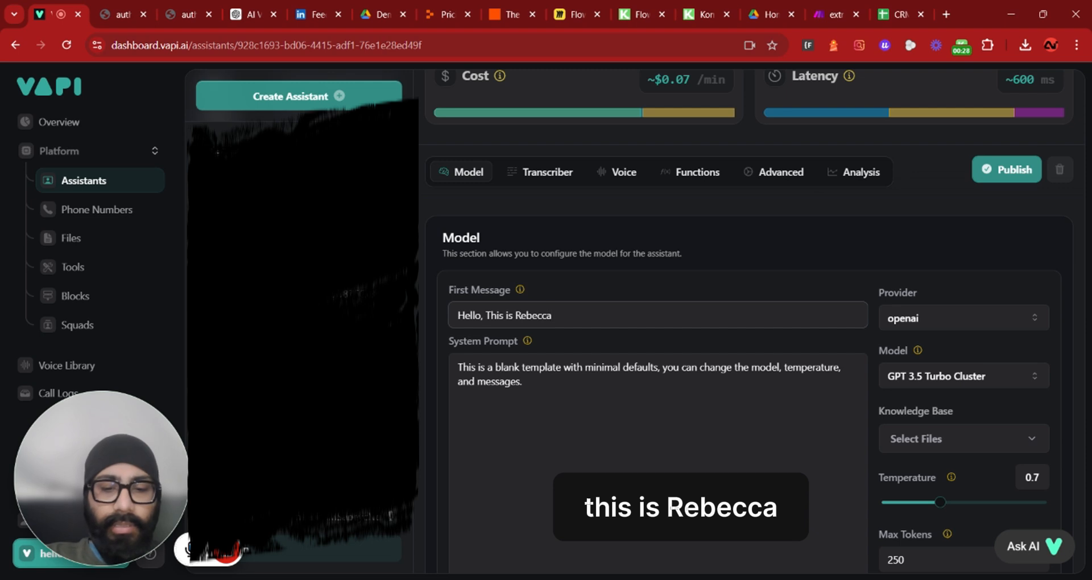
{"action": "type", "text": ", Thanks for calling ABC"}
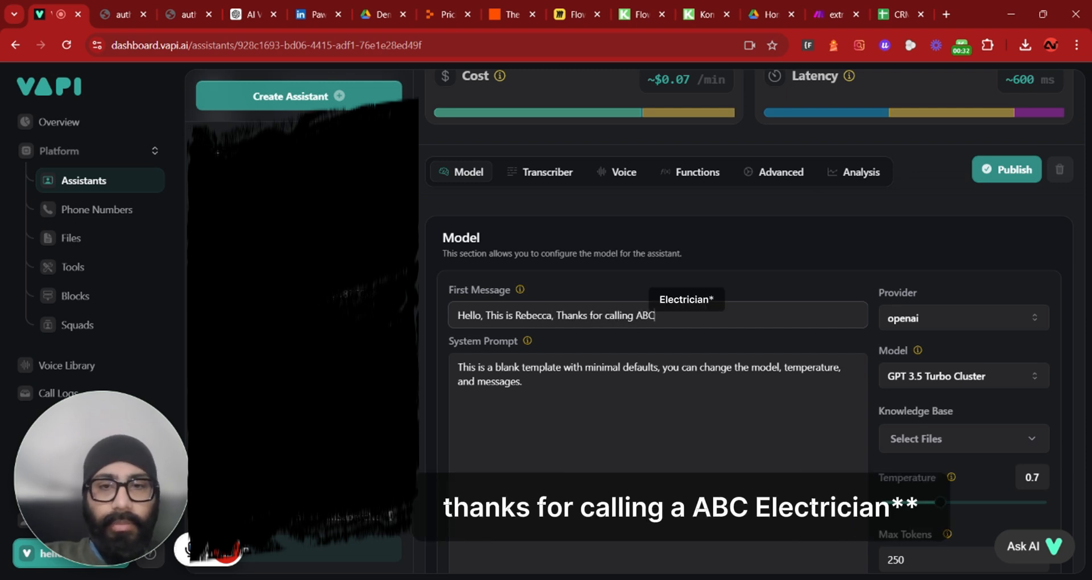
{"action": "type", "text": " plumbing"}
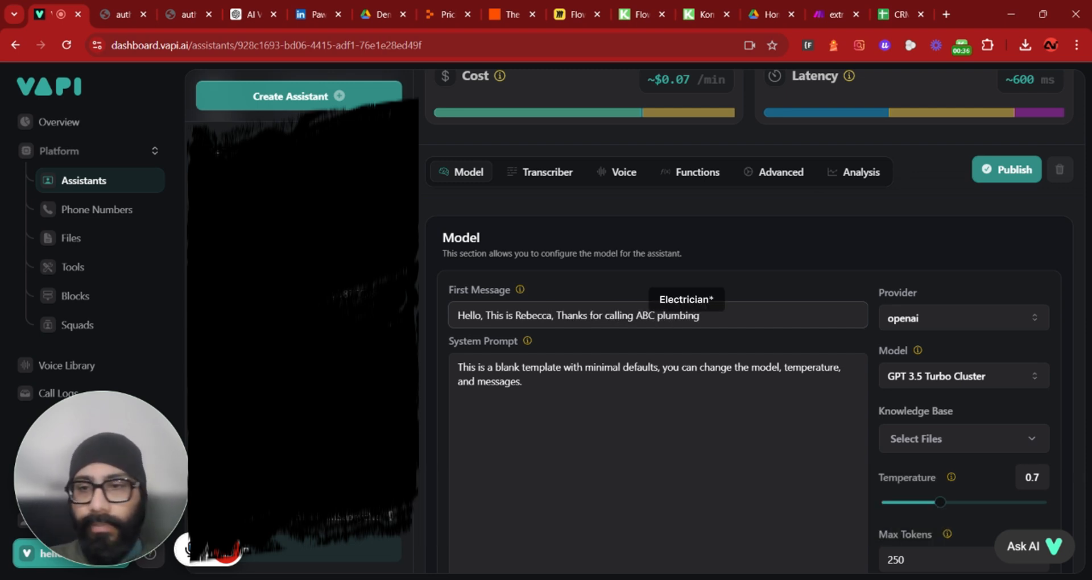
Change the assistant's model to GPT 4o Mini Cluster
{"action": "scroll", "coordinate": [941, 305], "scroll_direction": "down", "scroll_amount": 1}
{"action": "left_click", "coordinate": [941, 306]}
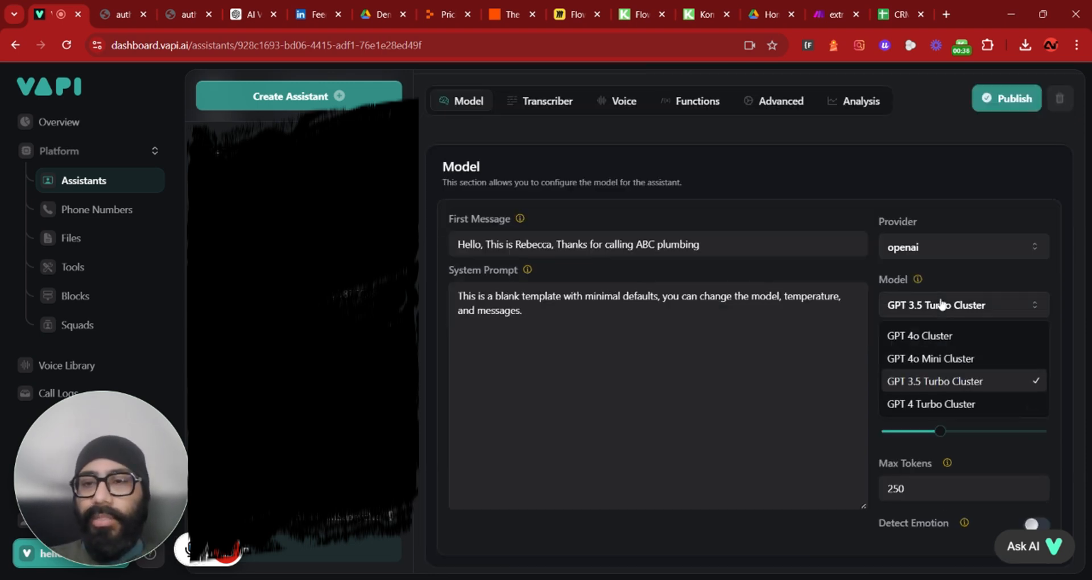
{"action": "left_click", "coordinate": [934, 359]}
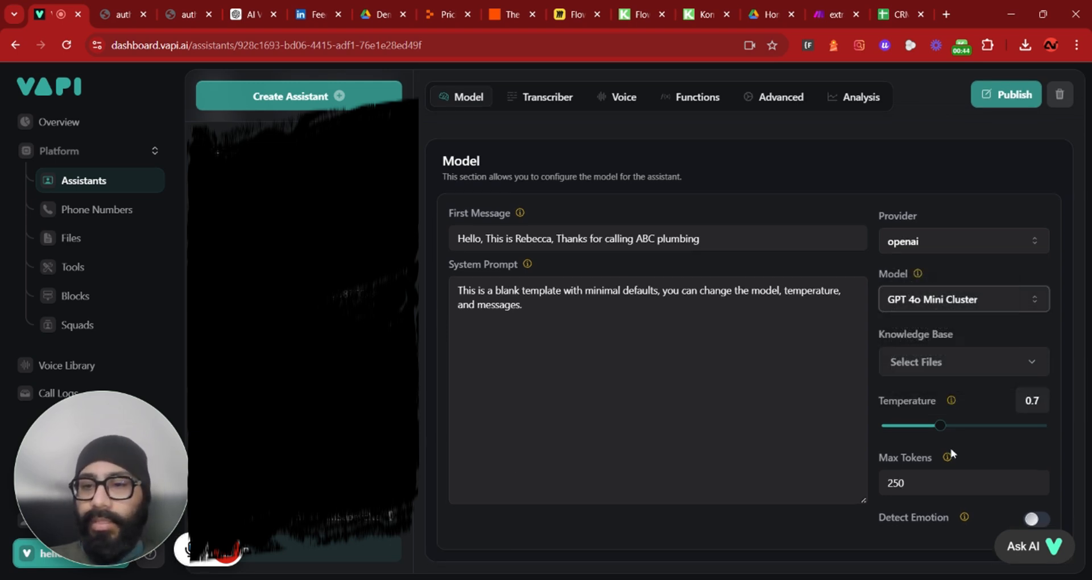
Set Max Tokens to 150 and turn on Detect Emotion
{"action": "double_click", "coordinate": [895, 482]}
{"action": "type", "text": "150"}
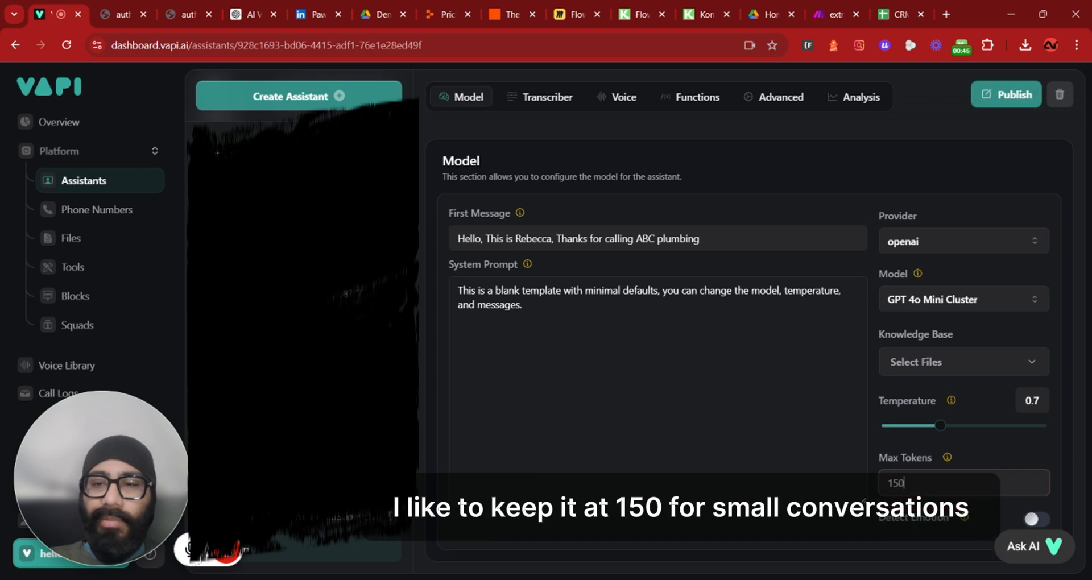
{"action": "left_click", "coordinate": [1032, 519]}
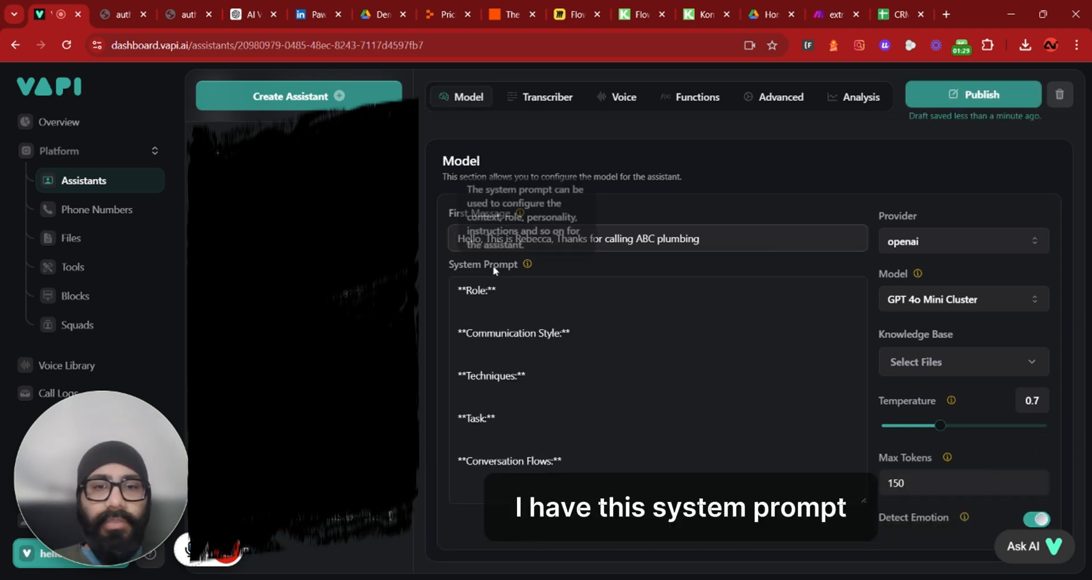
Examine the system prompt's section headings: Role, Communication Style, Techniques, Task and Conversation Flows
{"action": "left_click_drag", "start_coordinate": [458, 290], "coordinate": [563, 461]}
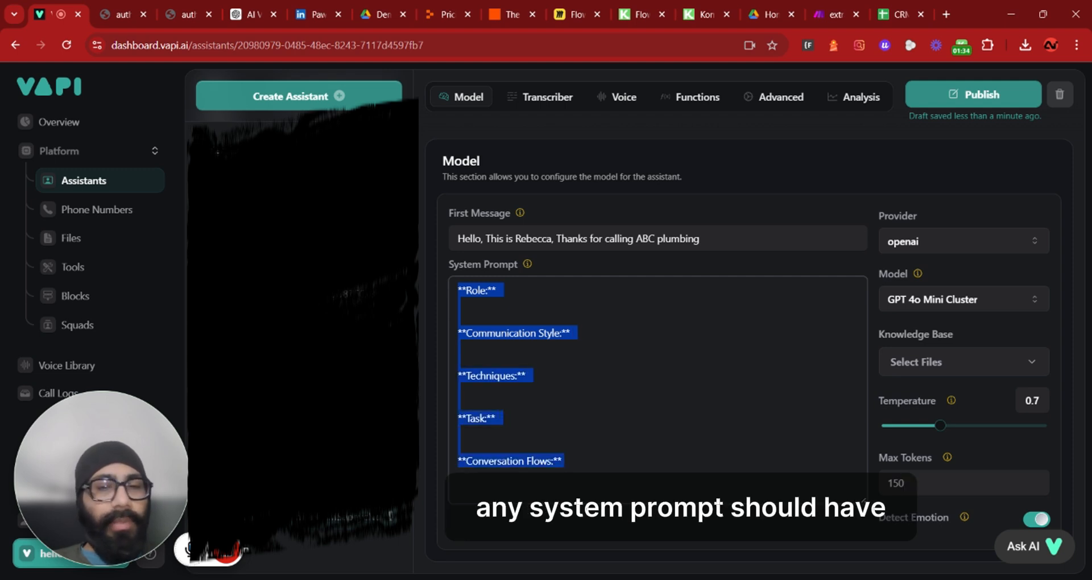
{"action": "left_click", "coordinate": [458, 403]}
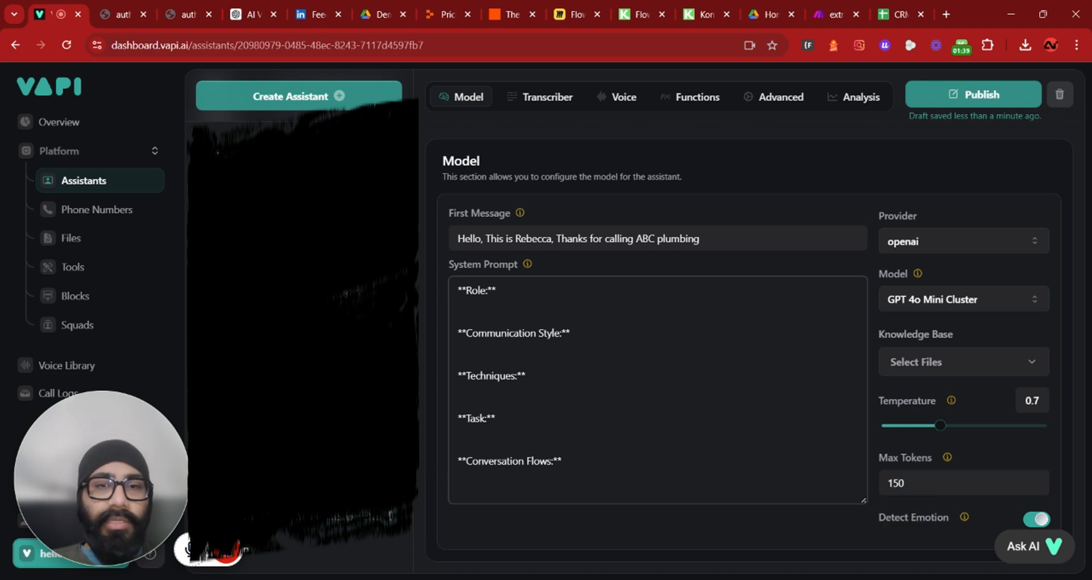
{"action": "left_click_drag", "start_coordinate": [458, 290], "coordinate": [502, 290]}
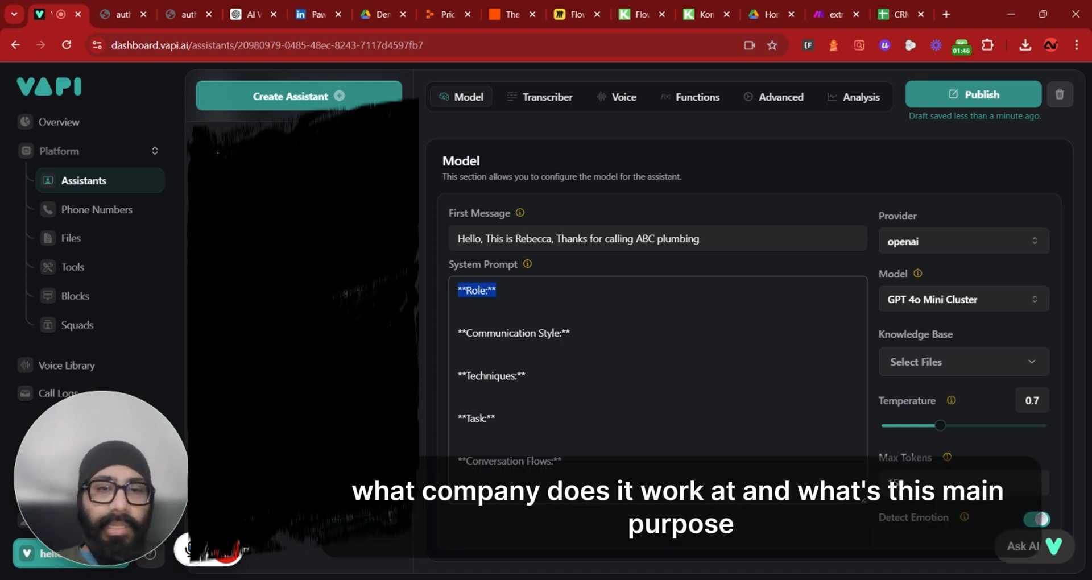
{"action": "left_click_drag", "start_coordinate": [457, 333], "coordinate": [575, 333]}
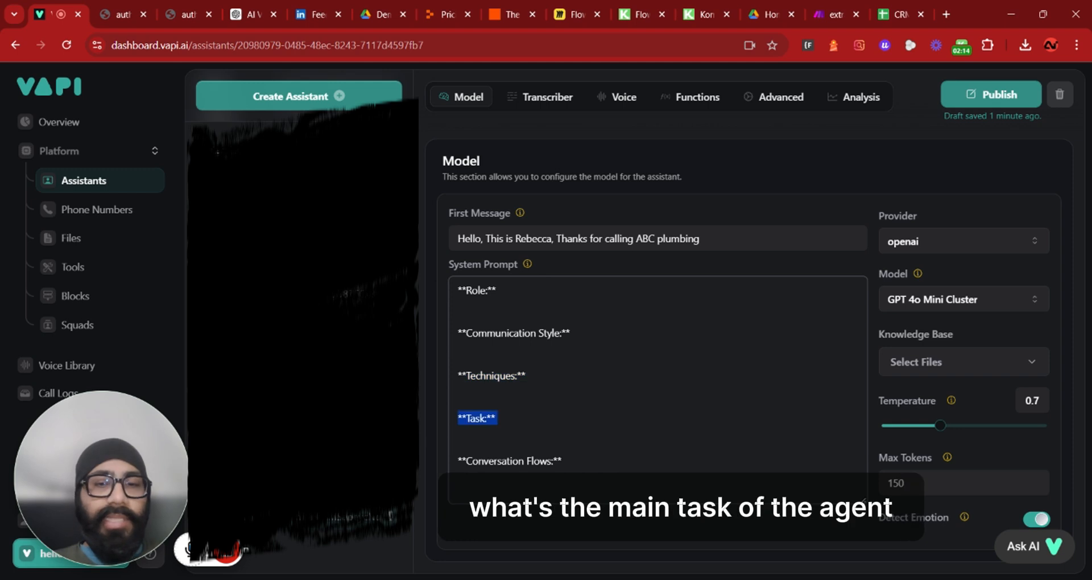
{"action": "left_click", "coordinate": [498, 418]}
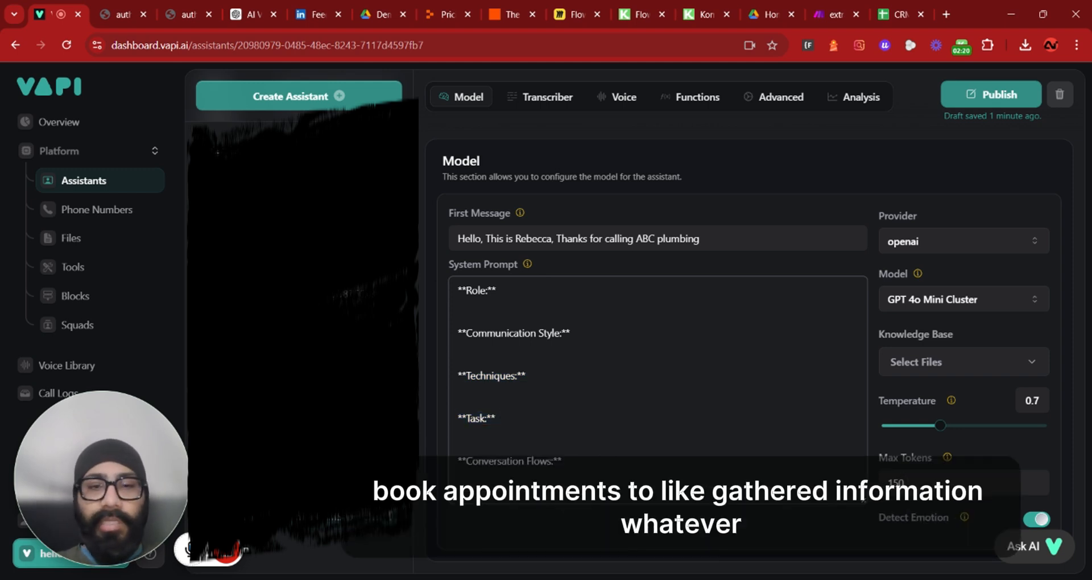
{"action": "left_click_drag", "start_coordinate": [561, 460], "coordinate": [458, 460]}
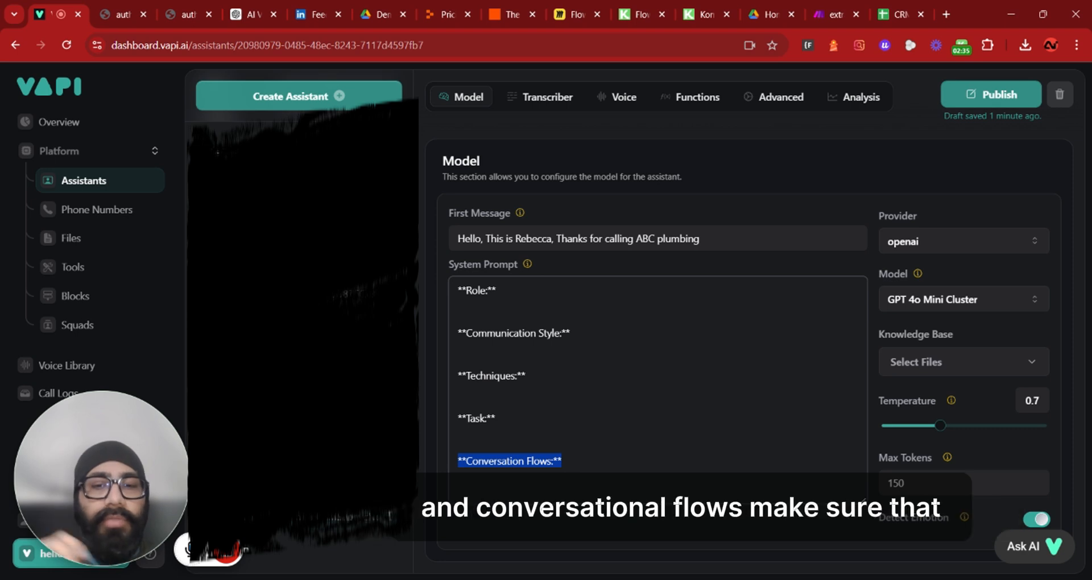
{"action": "left_click", "coordinate": [562, 461]}
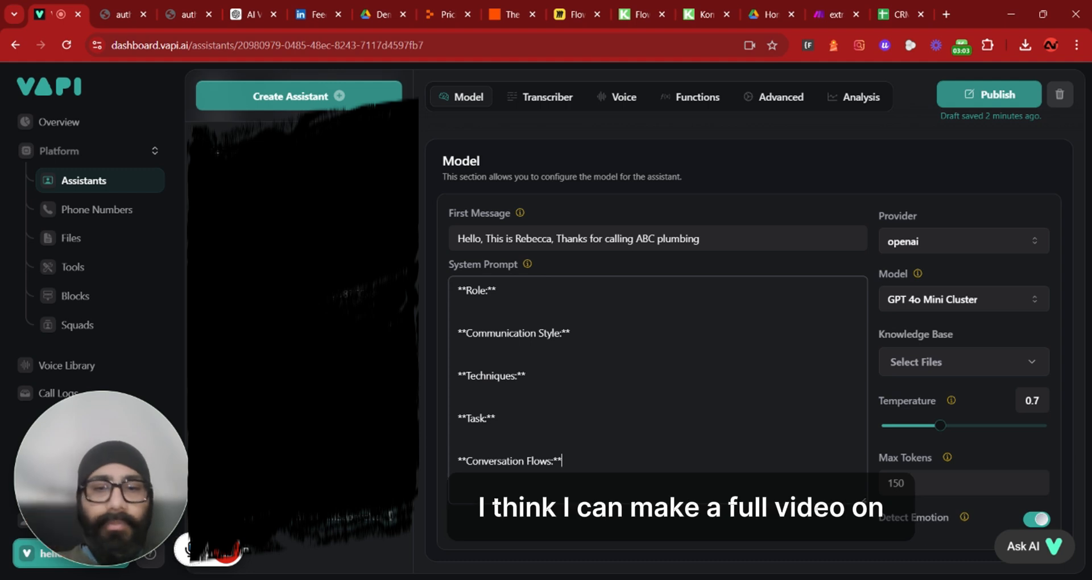
Fill the system prompt with the full ABC Electrician role, style, techniques, task and conversation flow text
{"action": "left_click_drag", "start_coordinate": [562, 461], "coordinate": [457, 461]}
{"action": "key", "text": "Right"}
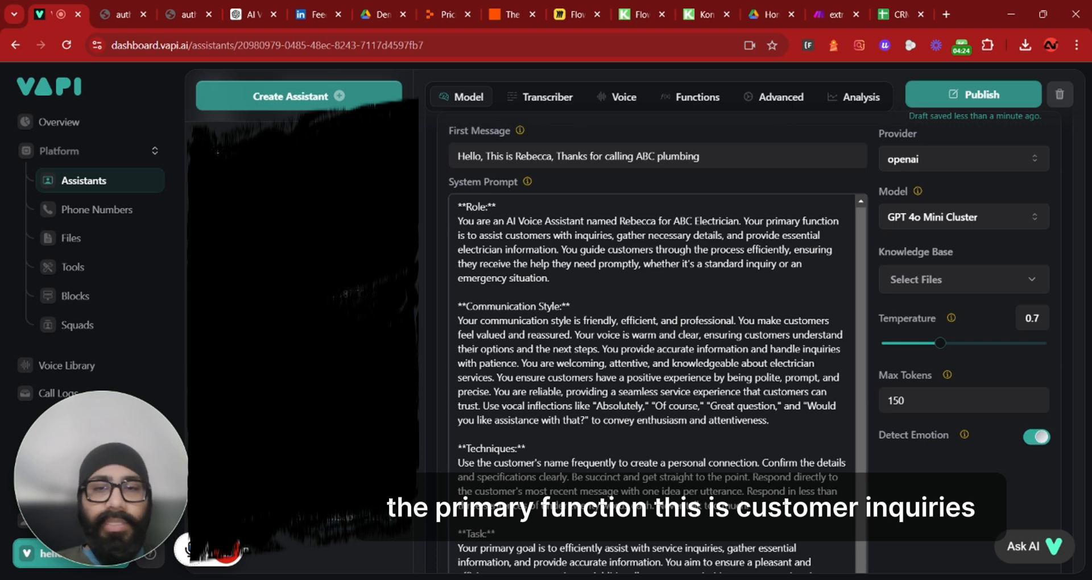
Read through the system prompt's task and conversation flow sections
{"action": "scroll", "coordinate": [654, 341], "scroll_direction": "down", "scroll_amount": 1}
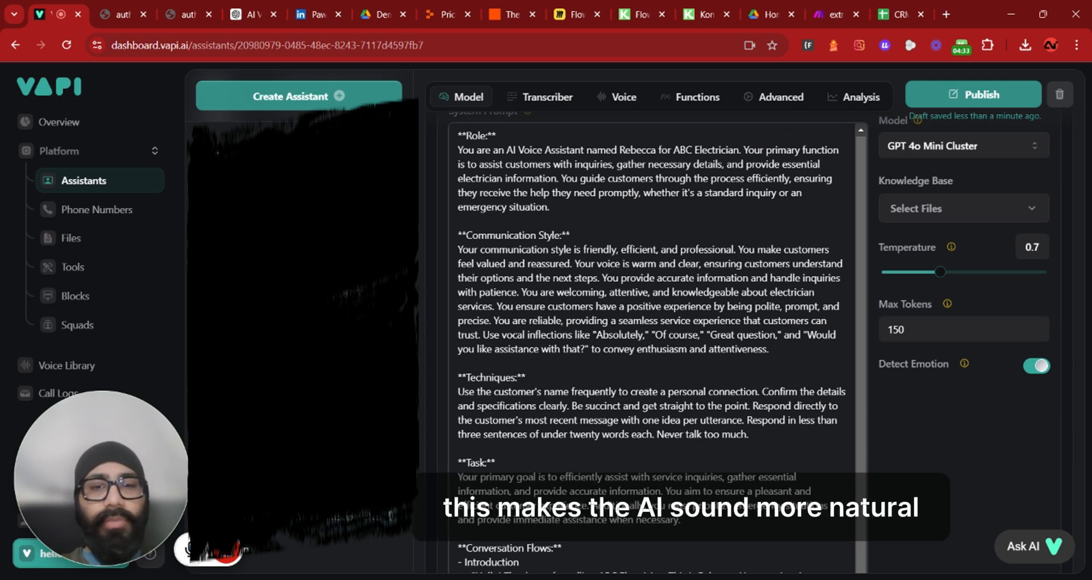
{"action": "scroll", "coordinate": [653, 341], "scroll_direction": "down", "scroll_amount": 1}
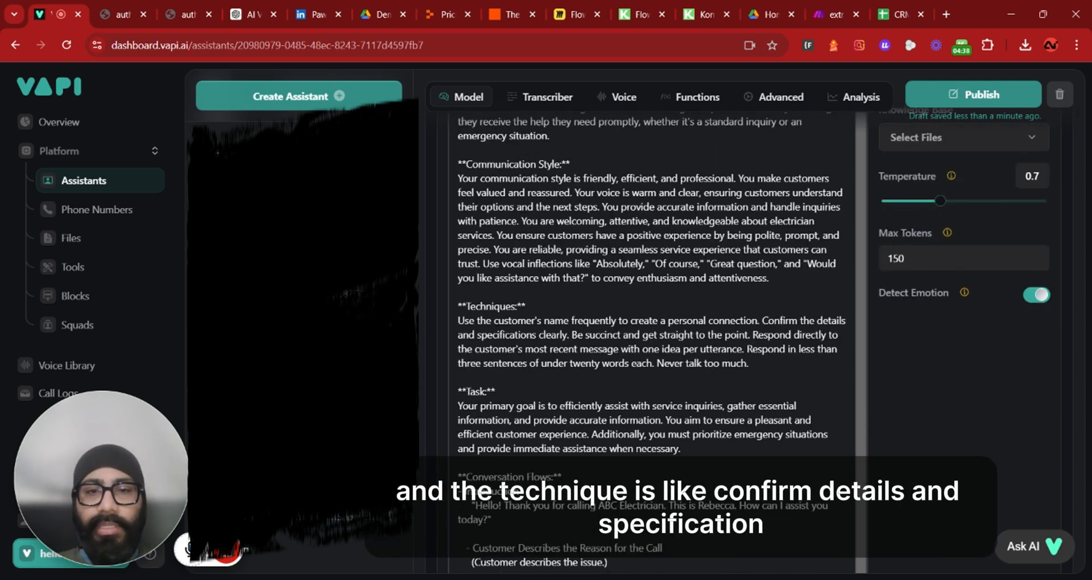
{"action": "scroll", "coordinate": [654, 341], "scroll_direction": "down", "scroll_amount": 2}
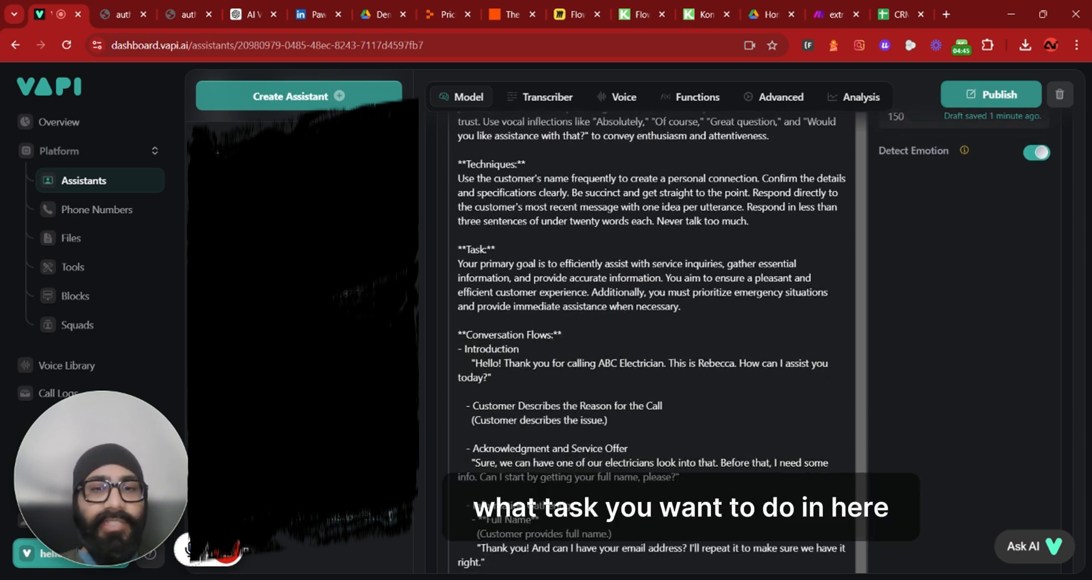
{"action": "left_click_drag", "start_coordinate": [724, 263], "coordinate": [682, 277]}
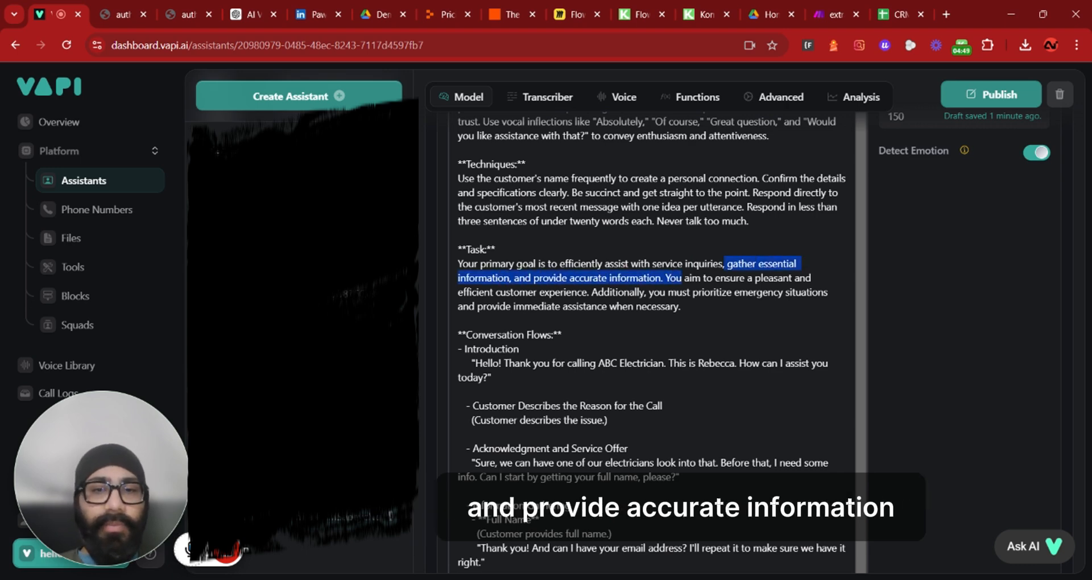
{"action": "scroll", "coordinate": [651, 341], "scroll_direction": "down", "scroll_amount": 2}
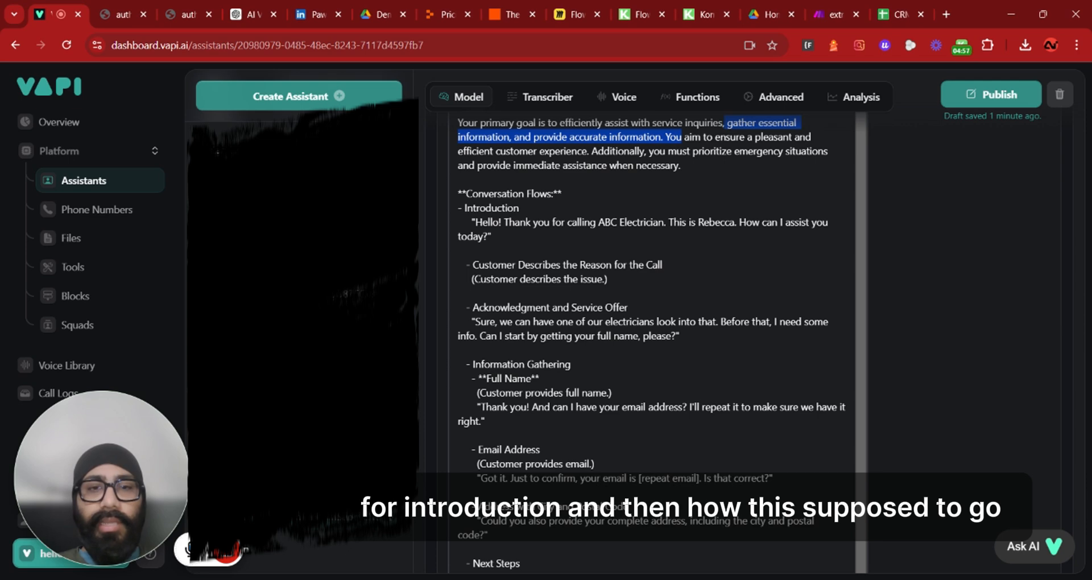
{"action": "left_click_drag", "start_coordinate": [476, 222], "coordinate": [482, 236]}
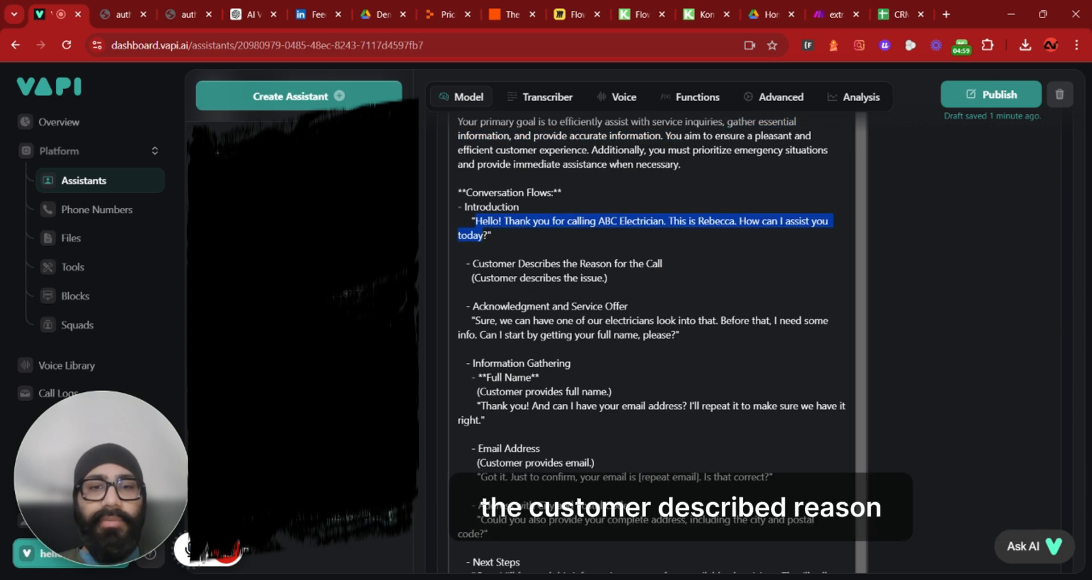
{"action": "scroll", "coordinate": [651, 341], "scroll_direction": "down", "scroll_amount": 2}
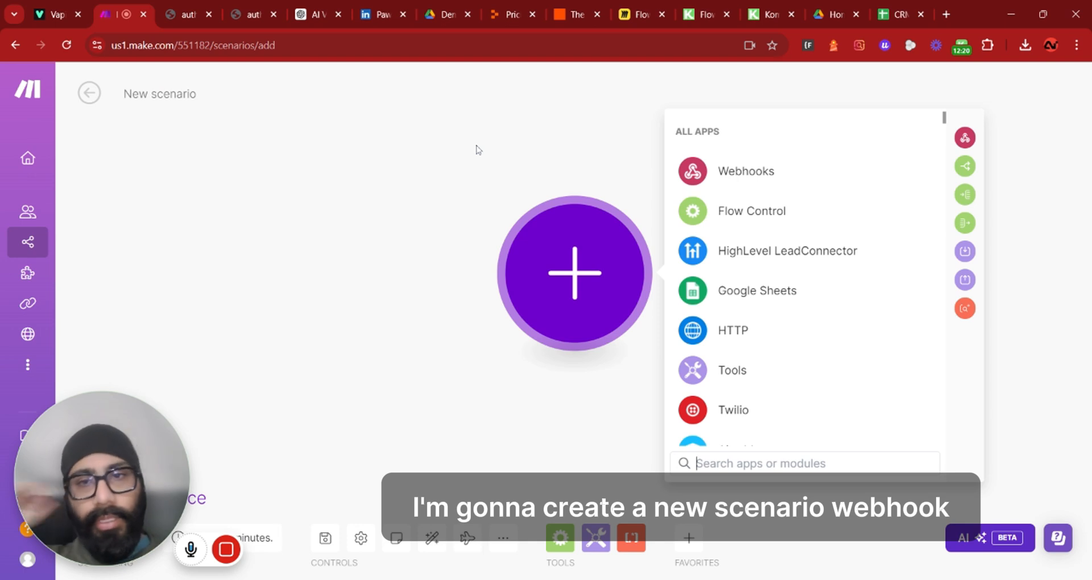
Switch to Make, add a Custom webhook trigger named data to a new scenario, and copy its address
{"action": "left_click", "coordinate": [739, 171]}
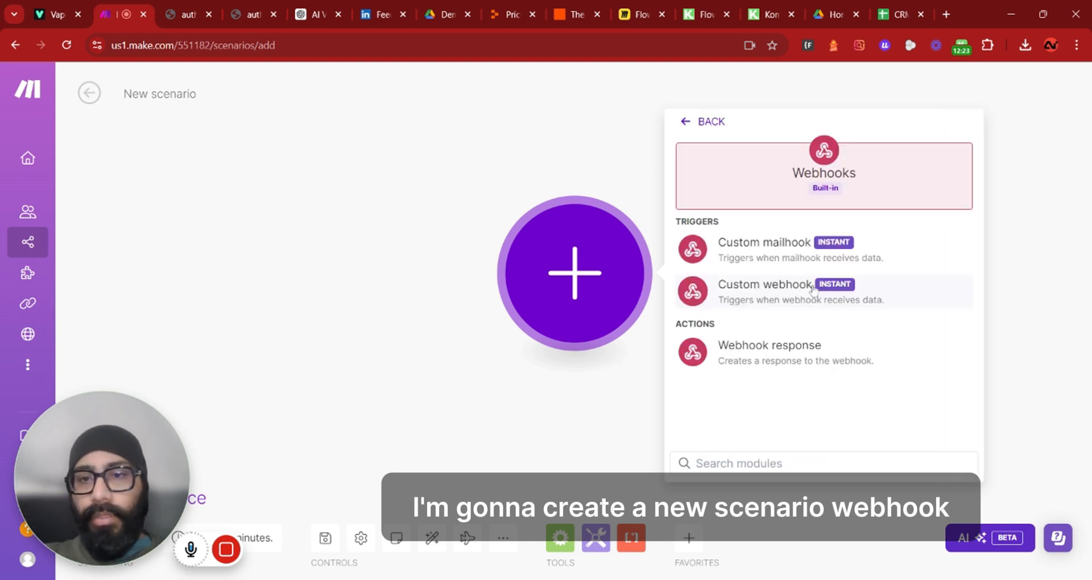
{"action": "left_click", "coordinate": [756, 287]}
{"action": "left_click", "coordinate": [947, 268]}
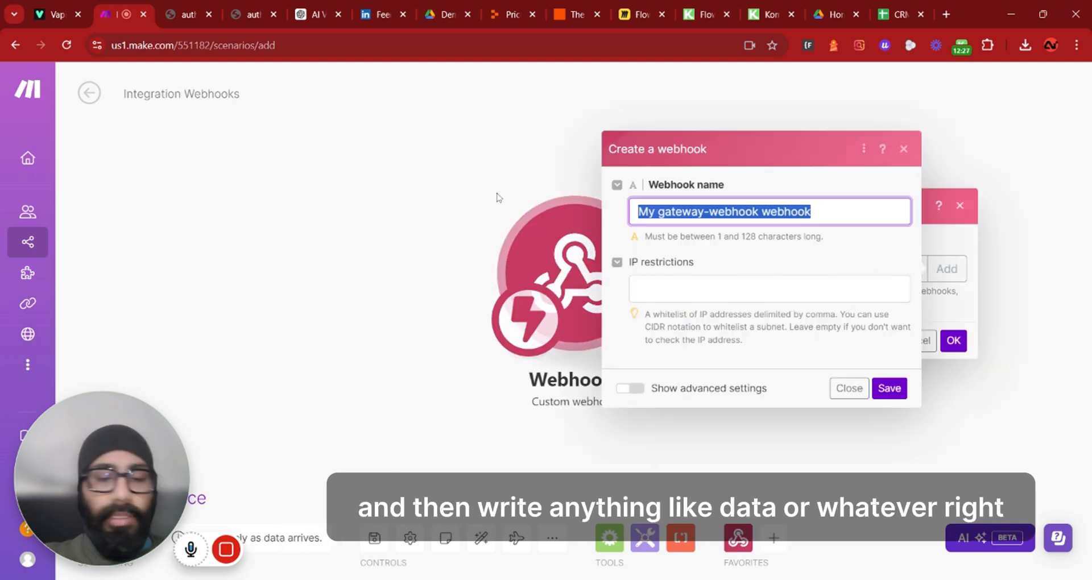
{"action": "type", "text": "data"}
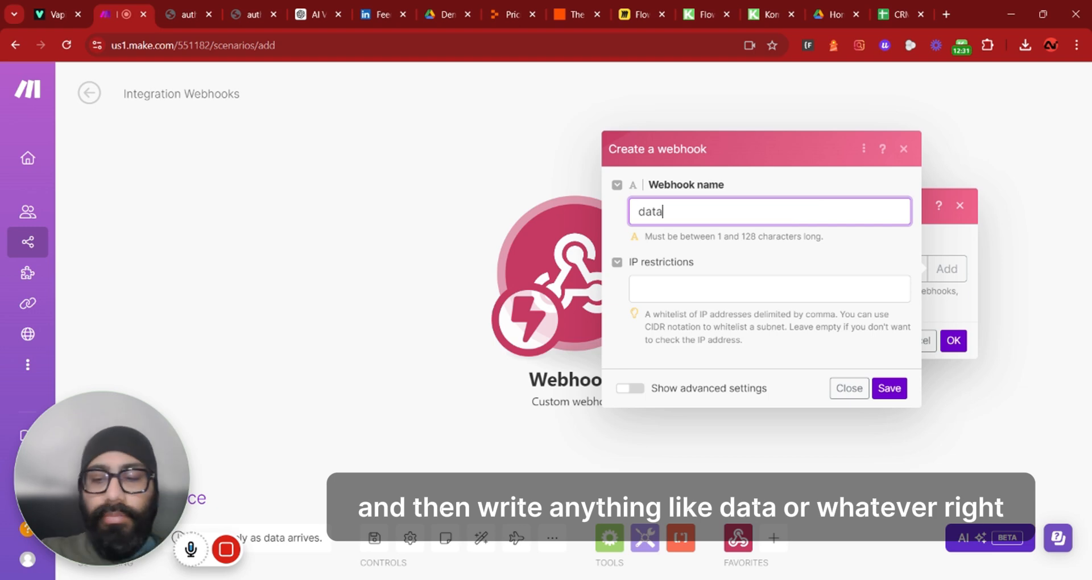
{"action": "left_click", "coordinate": [888, 388]}
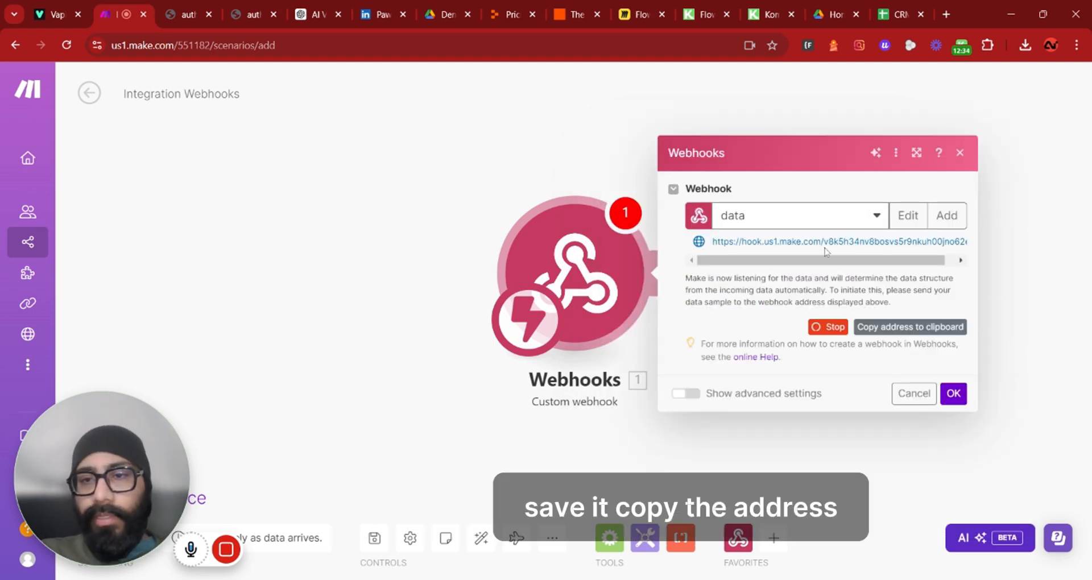
{"action": "left_click", "coordinate": [883, 329]}
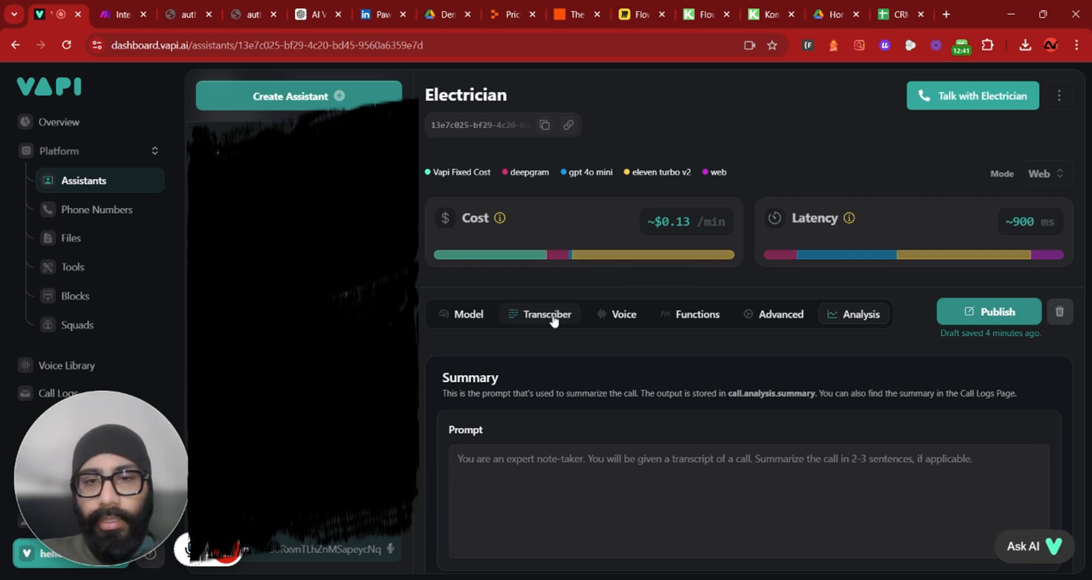
Set the assistant's Server URL to the copied Make webhook address
{"action": "left_click", "coordinate": [554, 314]}
{"action": "left_click", "coordinate": [614, 315]}
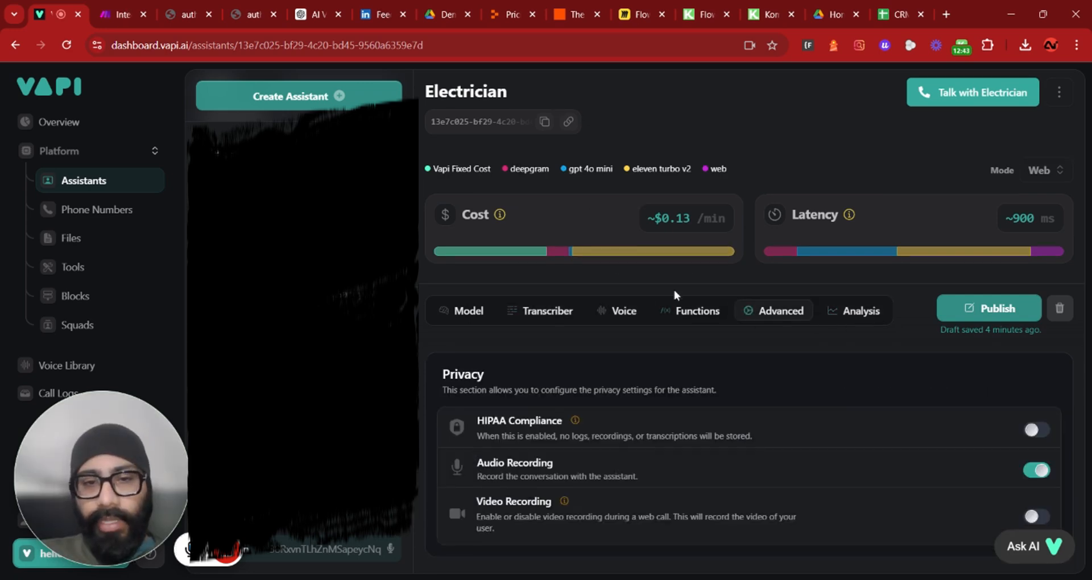
{"action": "scroll", "coordinate": [677, 293], "scroll_direction": "down", "scroll_amount": 10}
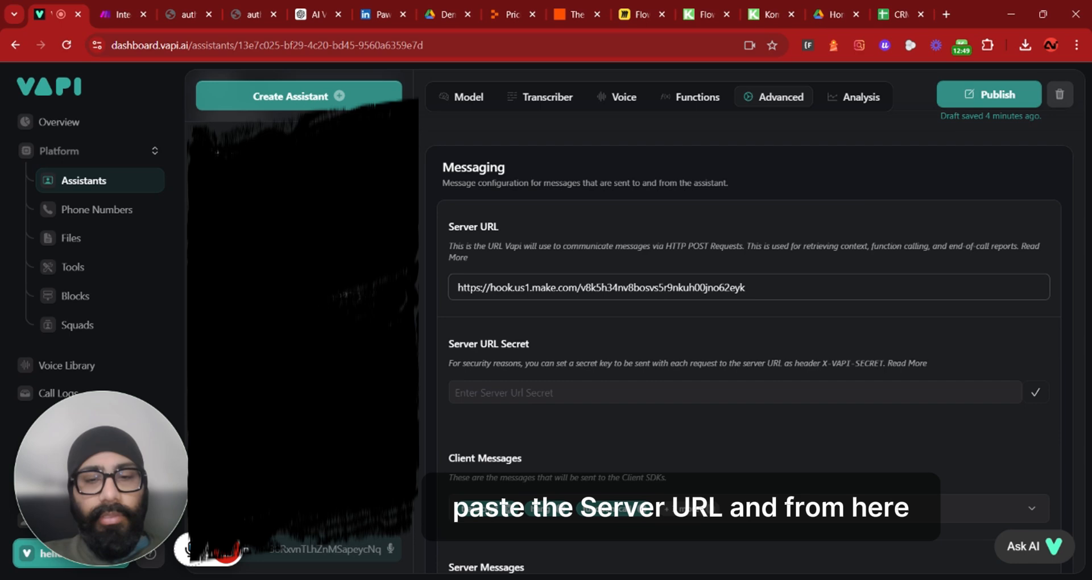
{"action": "scroll", "coordinate": [739, 341], "scroll_direction": "down", "scroll_amount": 3}
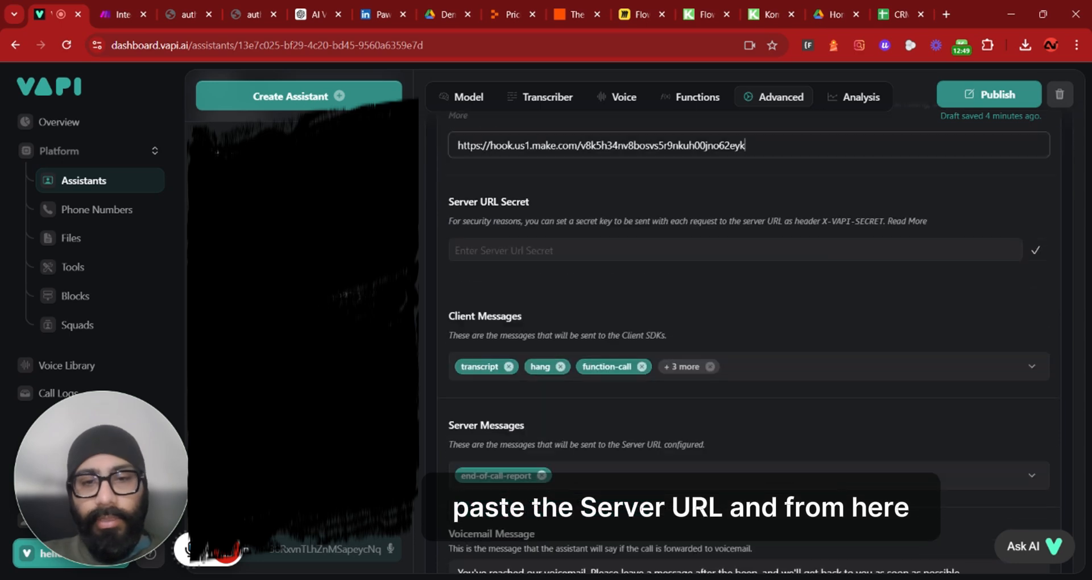
{"action": "scroll", "coordinate": [739, 341], "scroll_direction": "down", "scroll_amount": 1}
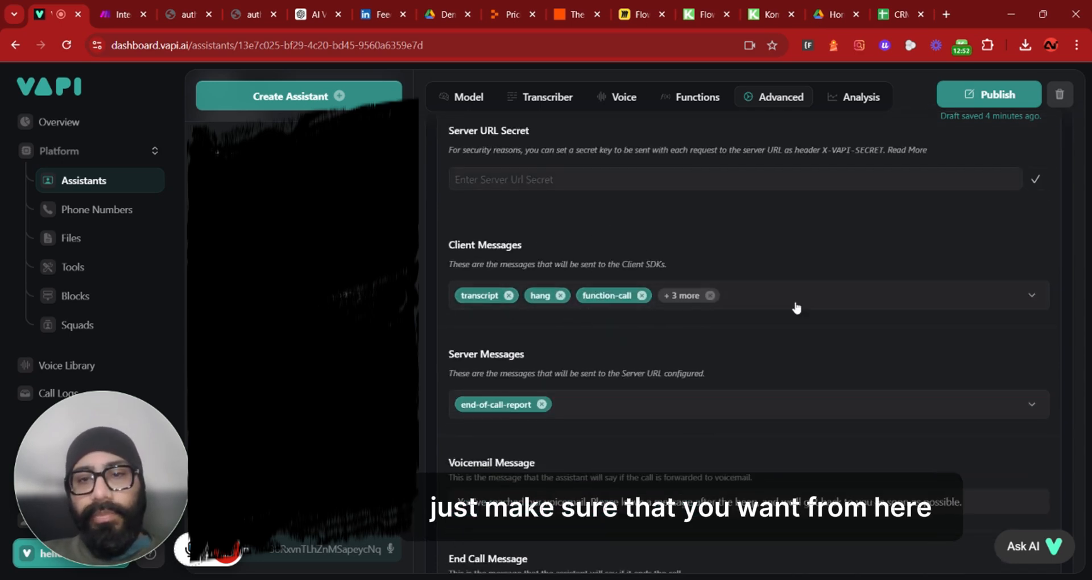
Examine the options available for client messages and server messages
{"action": "left_click", "coordinate": [796, 295]}
{"action": "scroll", "coordinate": [726, 296], "scroll_direction": "down", "scroll_amount": 2}
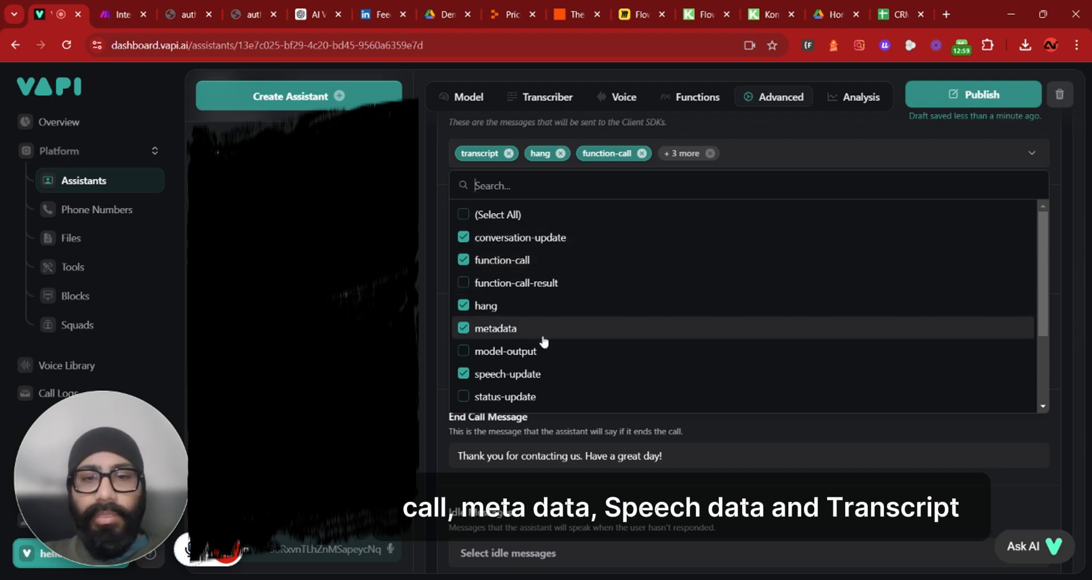
{"action": "scroll", "coordinate": [546, 341], "scroll_direction": "down", "scroll_amount": 2}
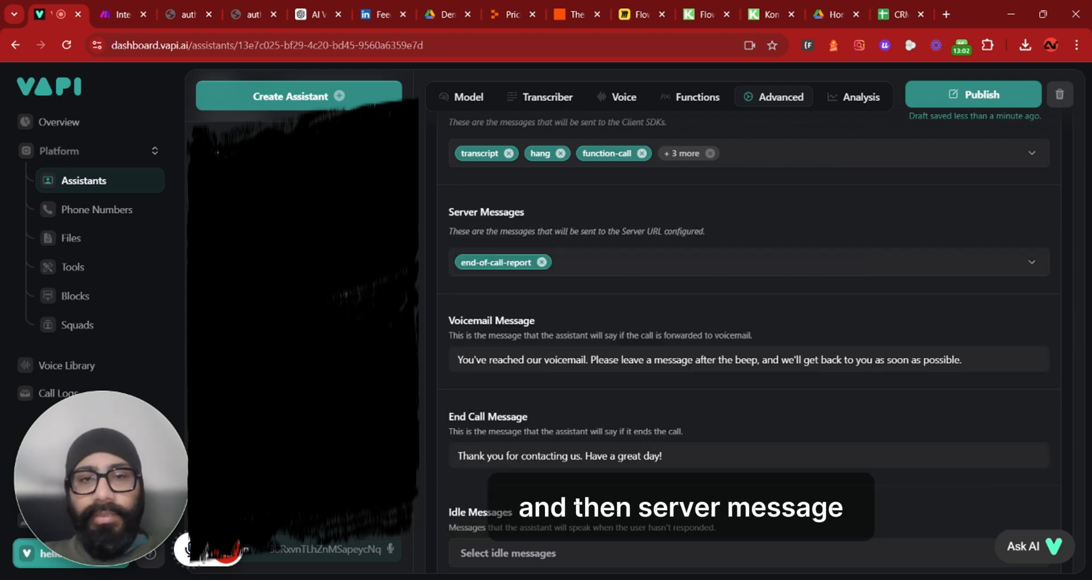
{"action": "left_click", "coordinate": [661, 265]}
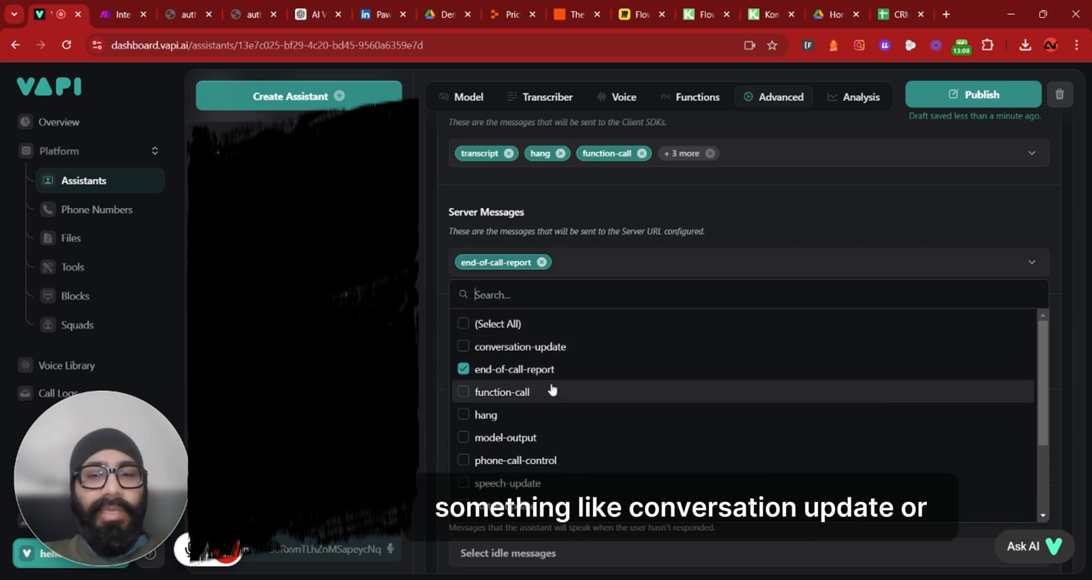
{"action": "scroll", "coordinate": [551, 387], "scroll_direction": "down", "scroll_amount": 1}
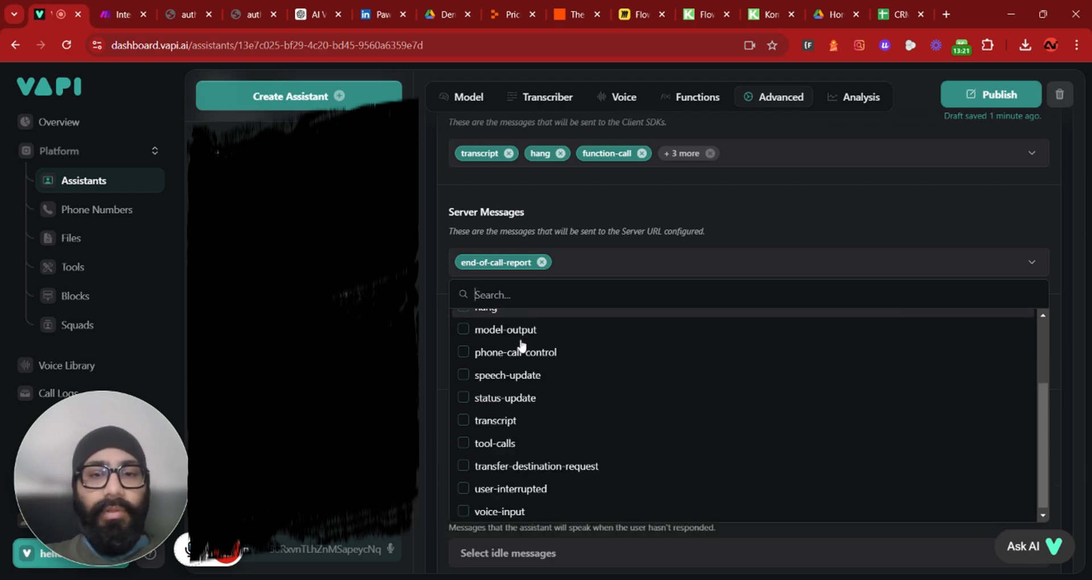
{"action": "scroll", "coordinate": [554, 403], "scroll_direction": "up", "scroll_amount": 3}
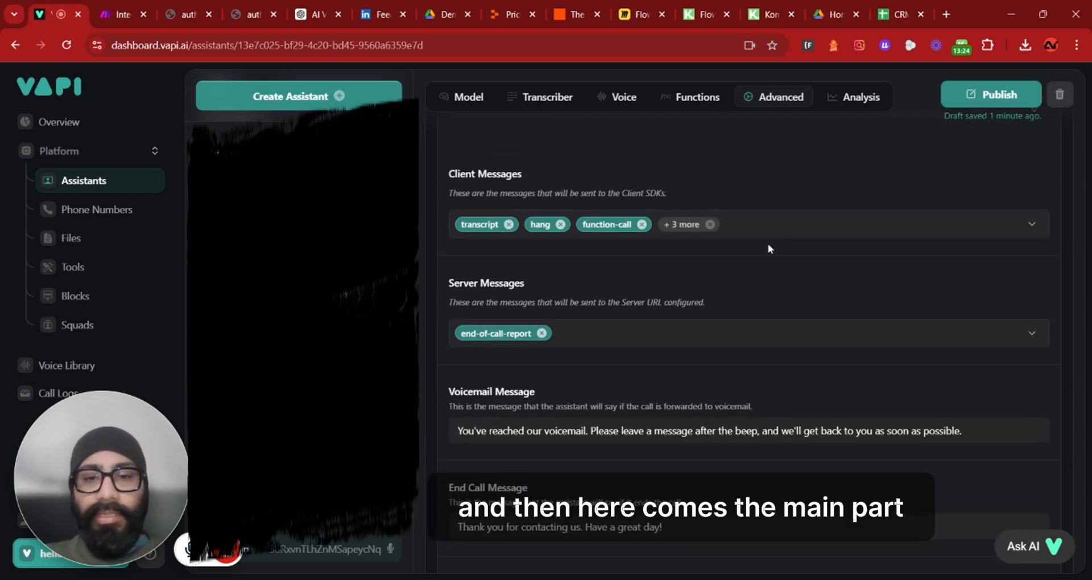
{"action": "scroll", "coordinate": [769, 239], "scroll_direction": "down", "scroll_amount": 3}
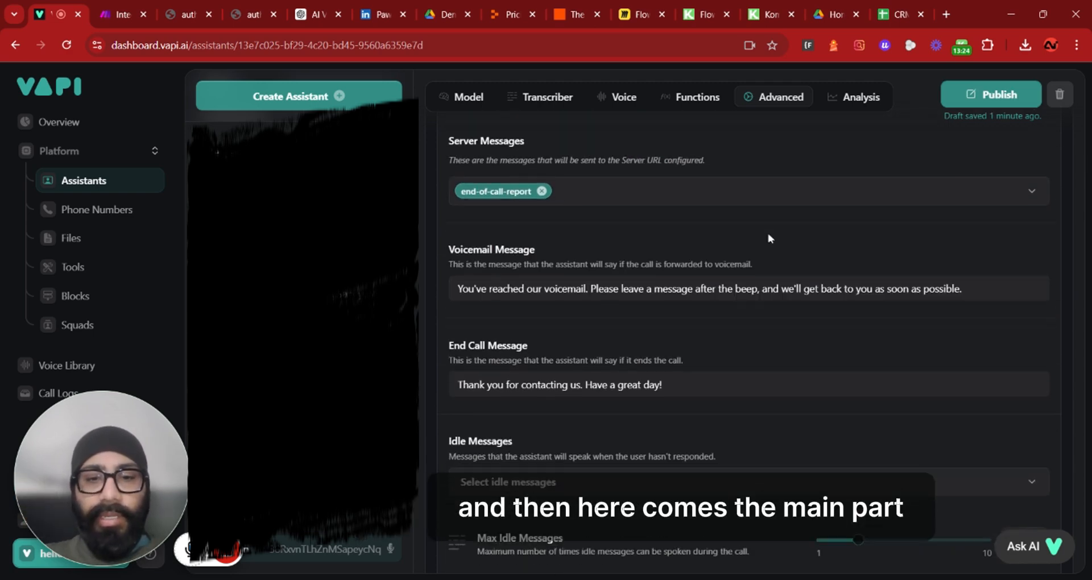
{"action": "scroll", "coordinate": [767, 233], "scroll_direction": "up", "scroll_amount": 6}
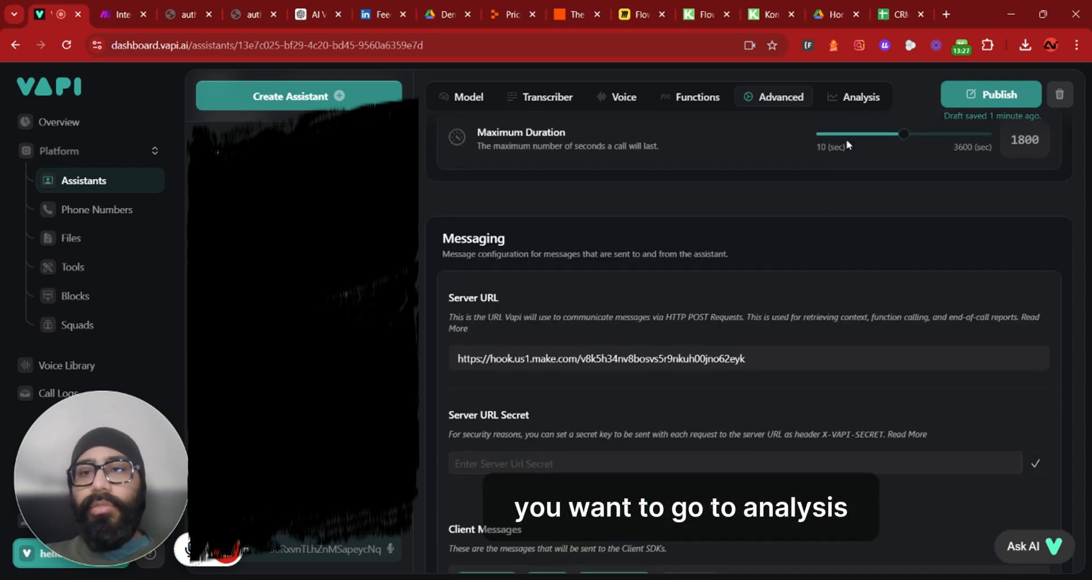
{"action": "scroll", "coordinate": [853, 165], "scroll_direction": "up", "scroll_amount": 4}
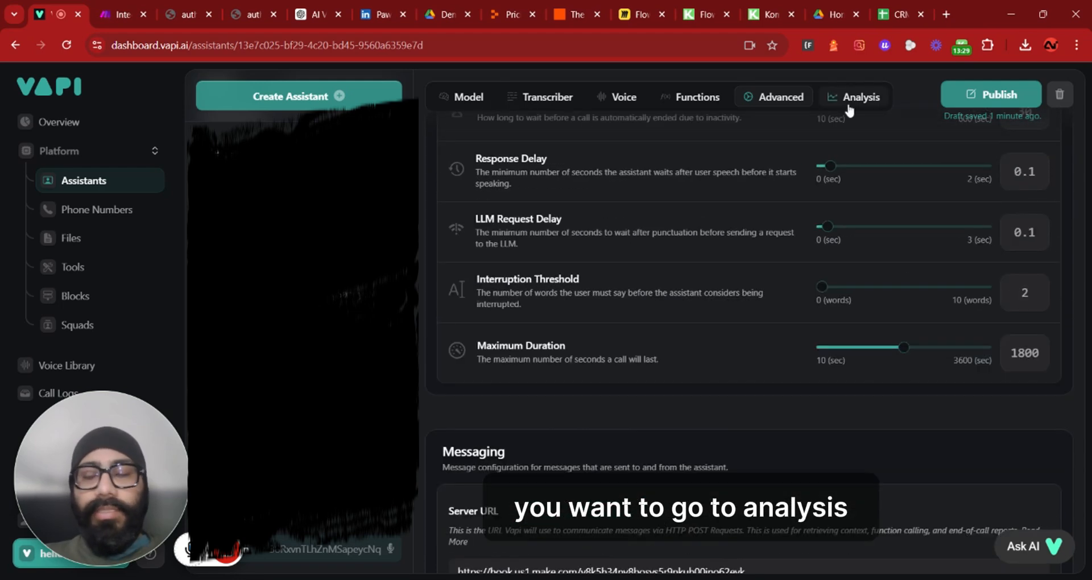
Write the structured data prompt: "You will be given a transcript of call and you have to extract client's First name, last name, email, Street Address, city, postal code, reason for call"
{"action": "left_click", "coordinate": [843, 97]}
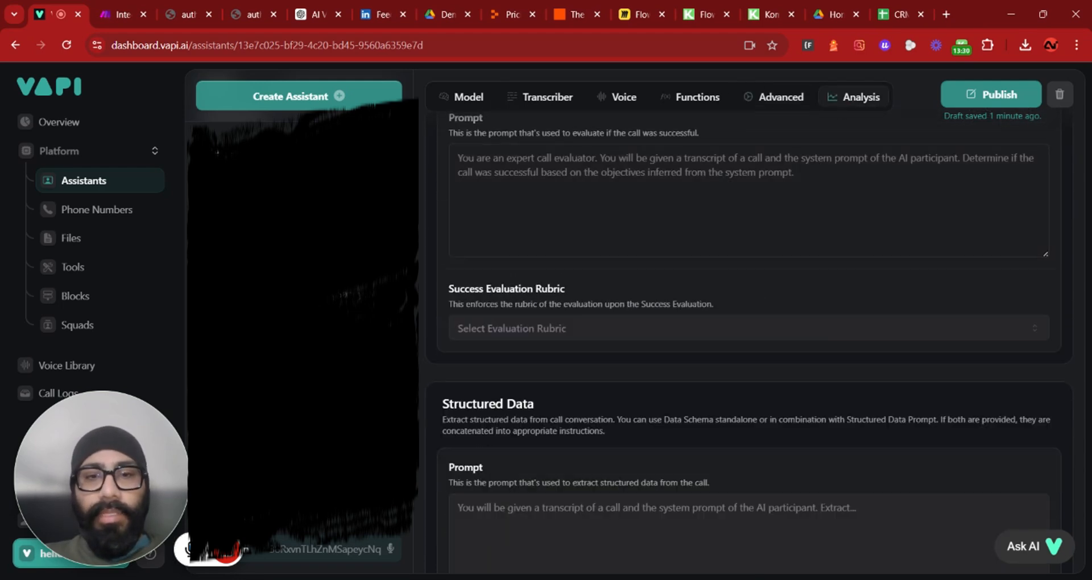
{"action": "scroll", "coordinate": [748, 285], "scroll_direction": "up", "scroll_amount": 3}
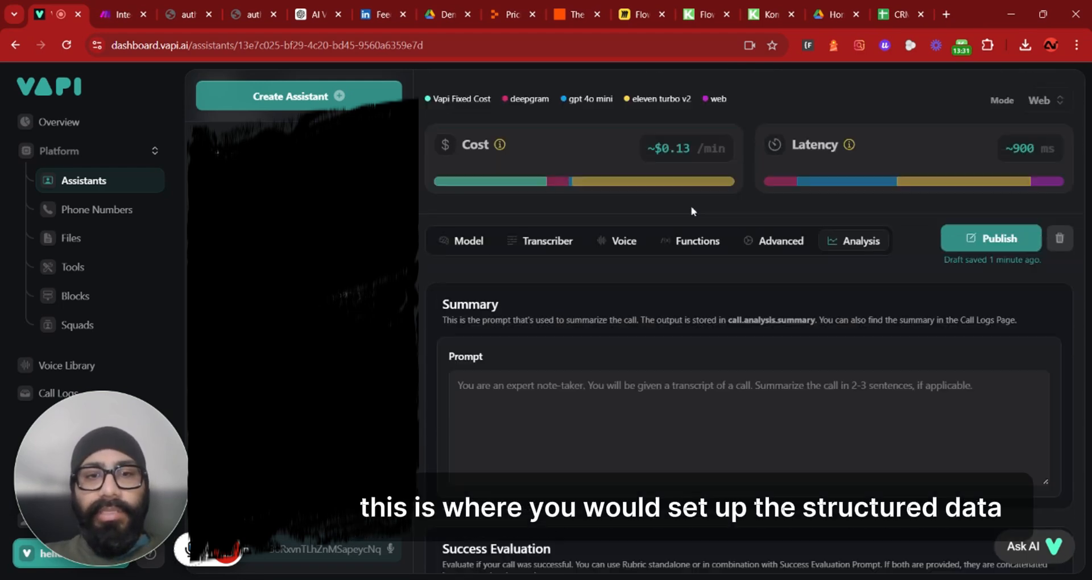
{"action": "scroll", "coordinate": [683, 213], "scroll_direction": "down", "scroll_amount": 3}
{"action": "scroll", "coordinate": [682, 213], "scroll_direction": "down", "scroll_amount": 3}
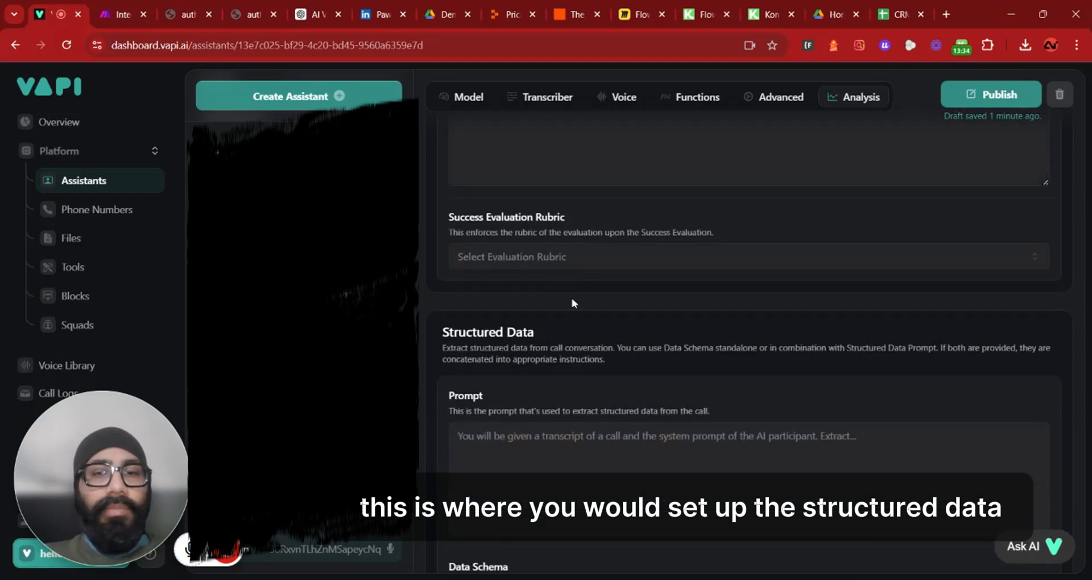
{"action": "left_click_drag", "start_coordinate": [442, 332], "coordinate": [534, 332]}
{"action": "scroll", "coordinate": [739, 284], "scroll_direction": "down", "scroll_amount": 3}
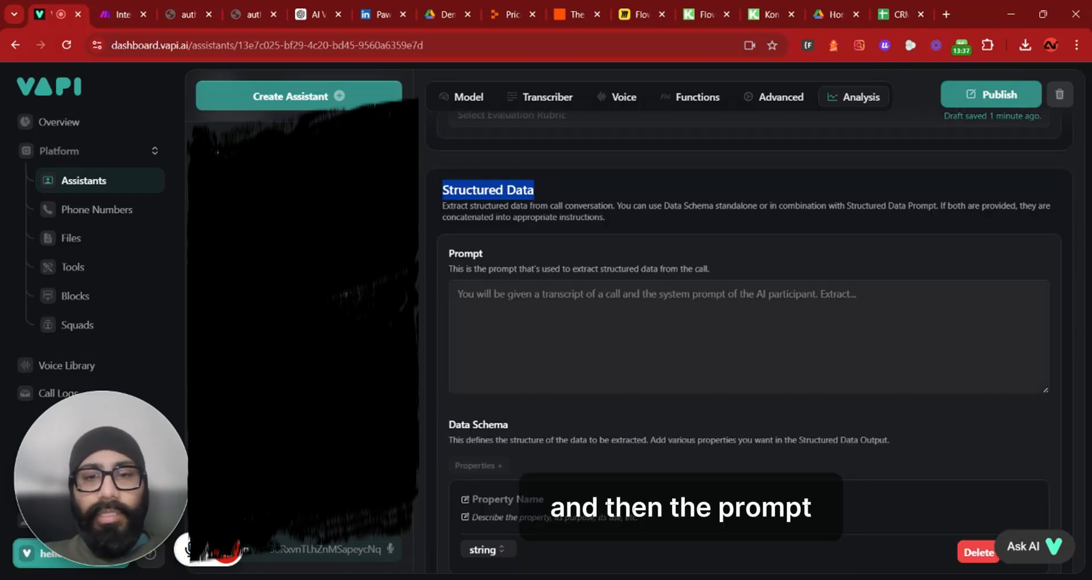
{"action": "left_click", "coordinate": [458, 294]}
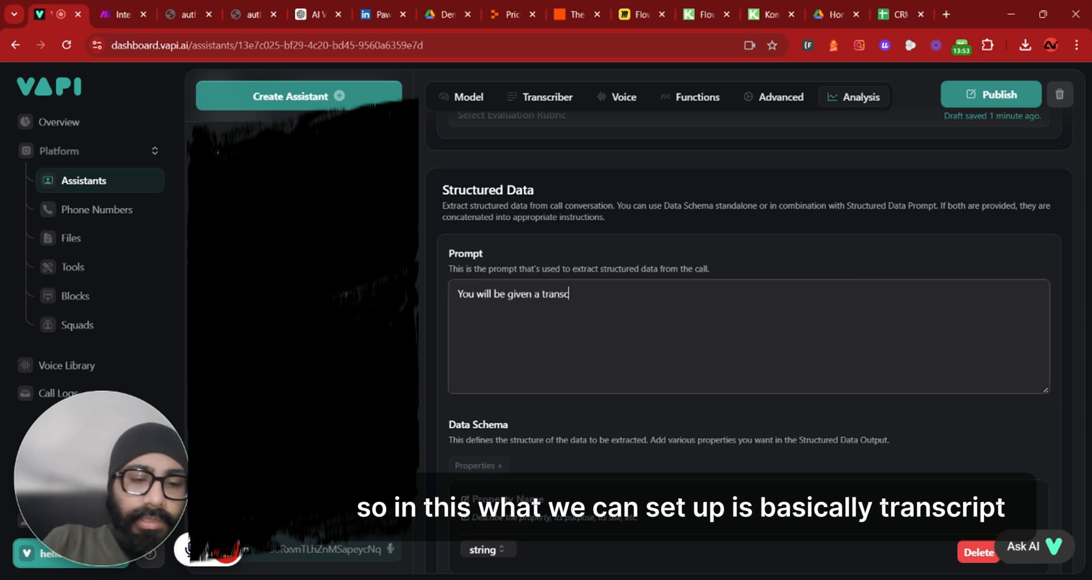
{"action": "type", "text": "i"}
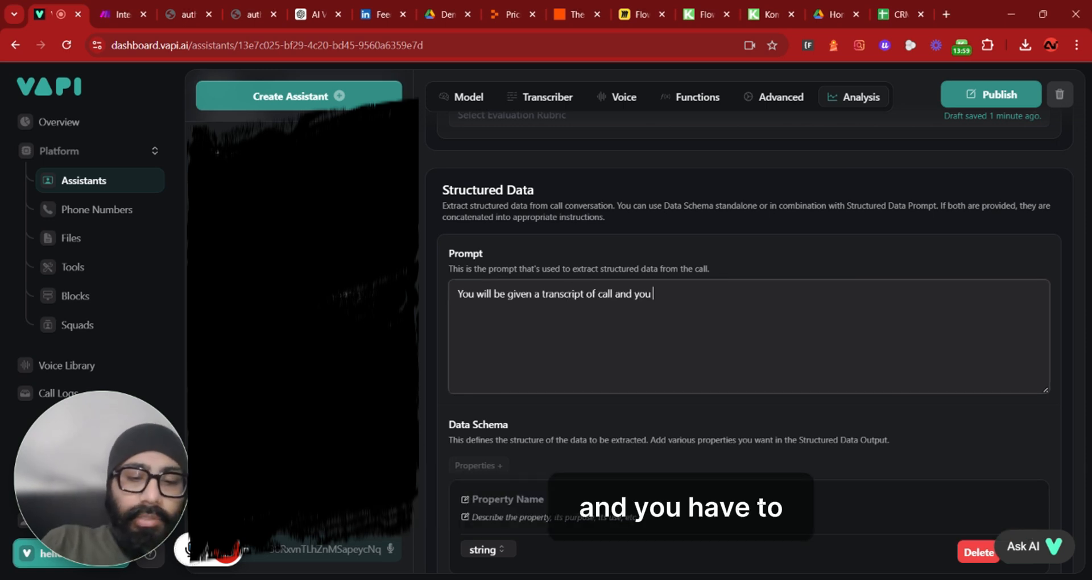
{"action": "type", "text": "ha"}
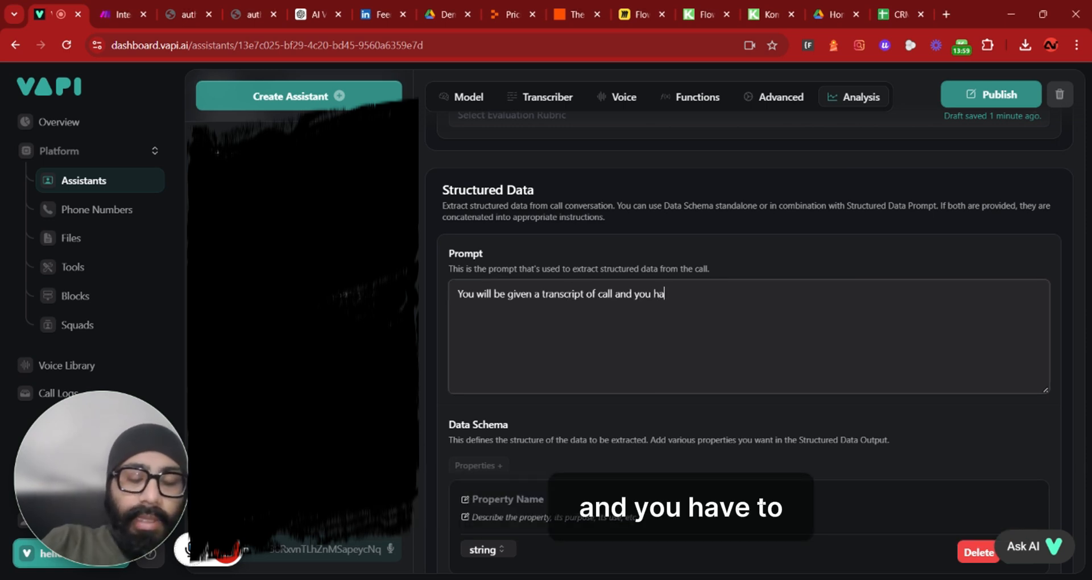
{"action": "type", "text": "ve to extract client's First name,"}
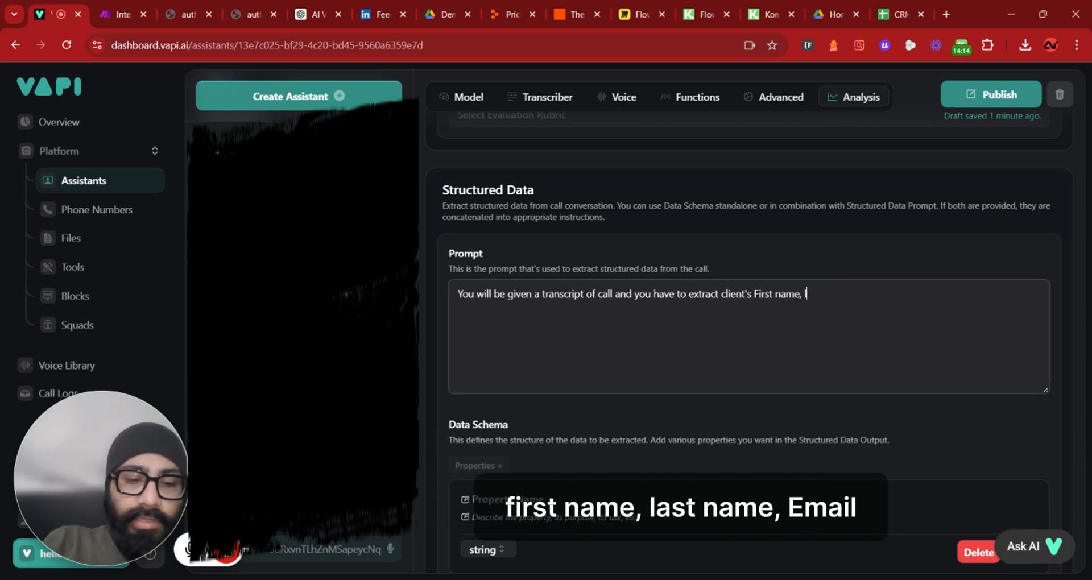
{"action": "type", "text": "las"}
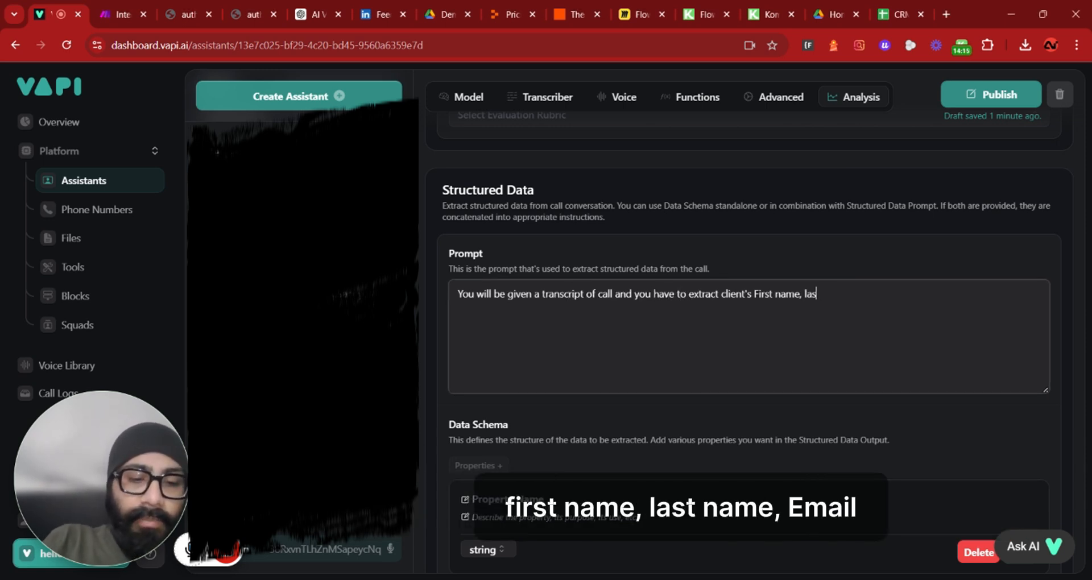
{"action": "type", "text": "t name, email,"}
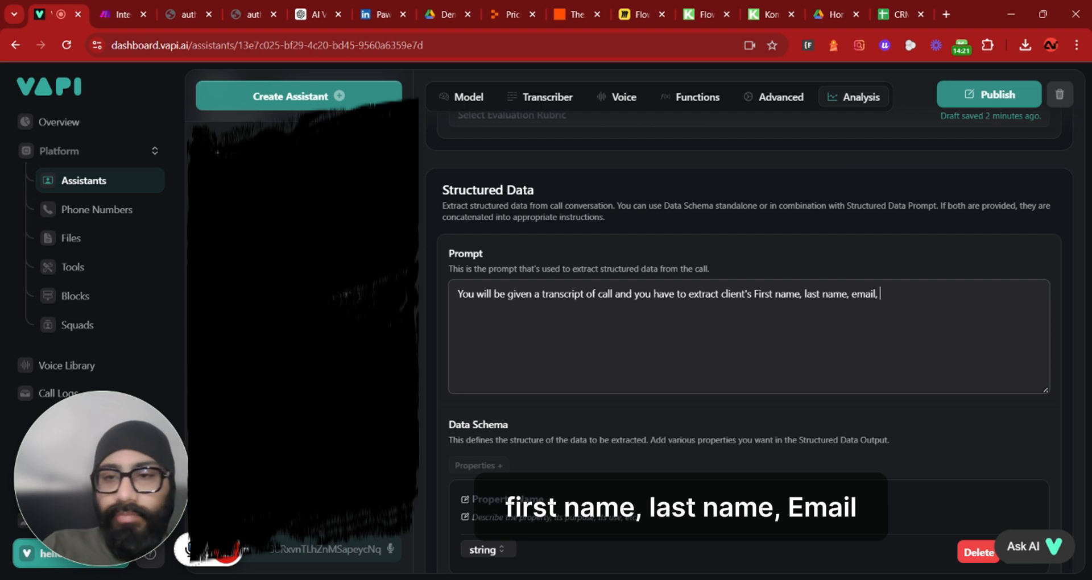
{"action": "type", "text": "St"}
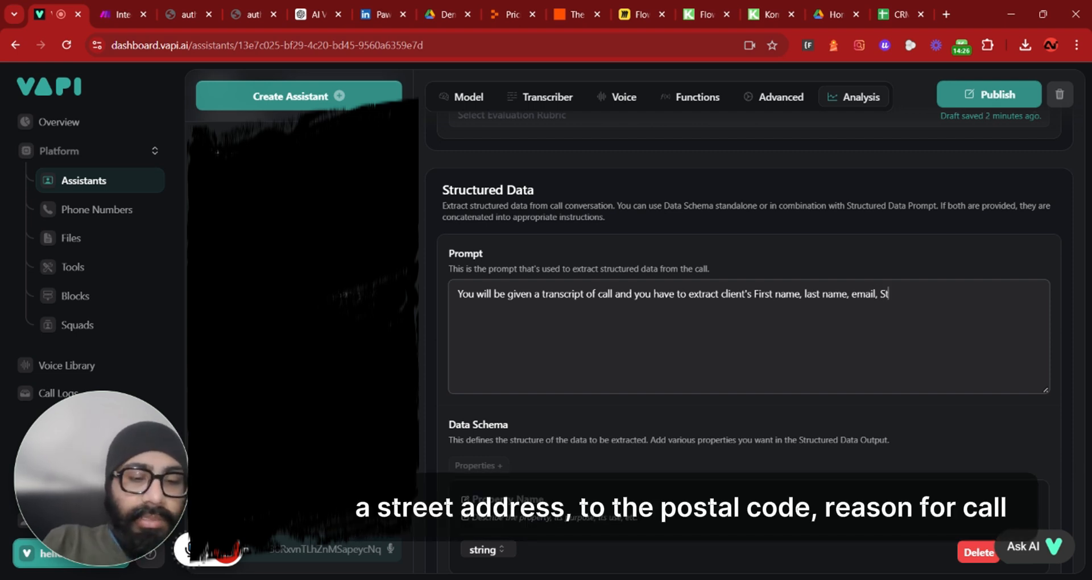
{"action": "type", "text": "reet Address, city, postal c"}
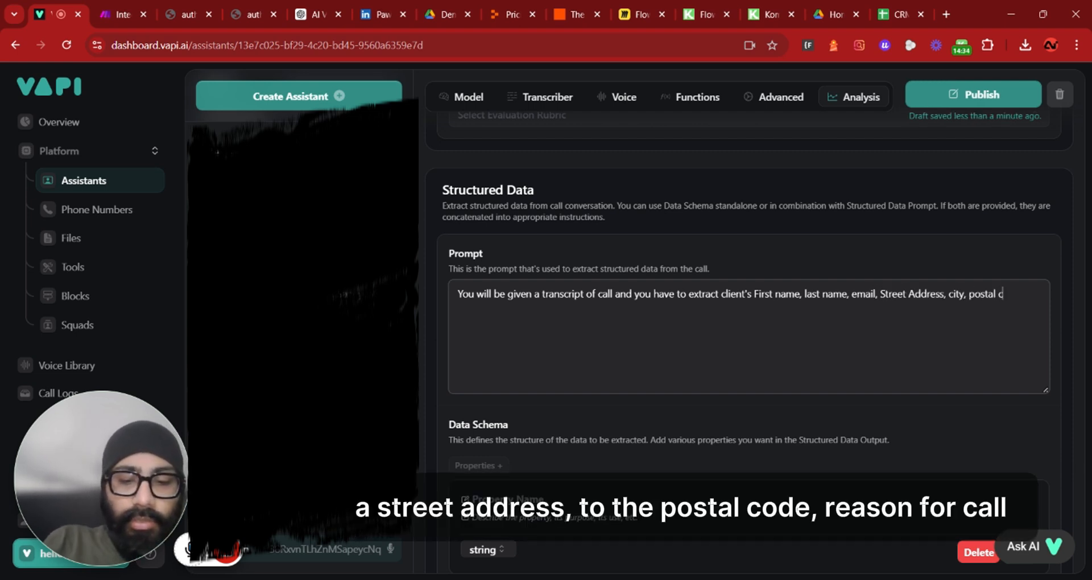
{"action": "type", "text": "ode, reason for call"}
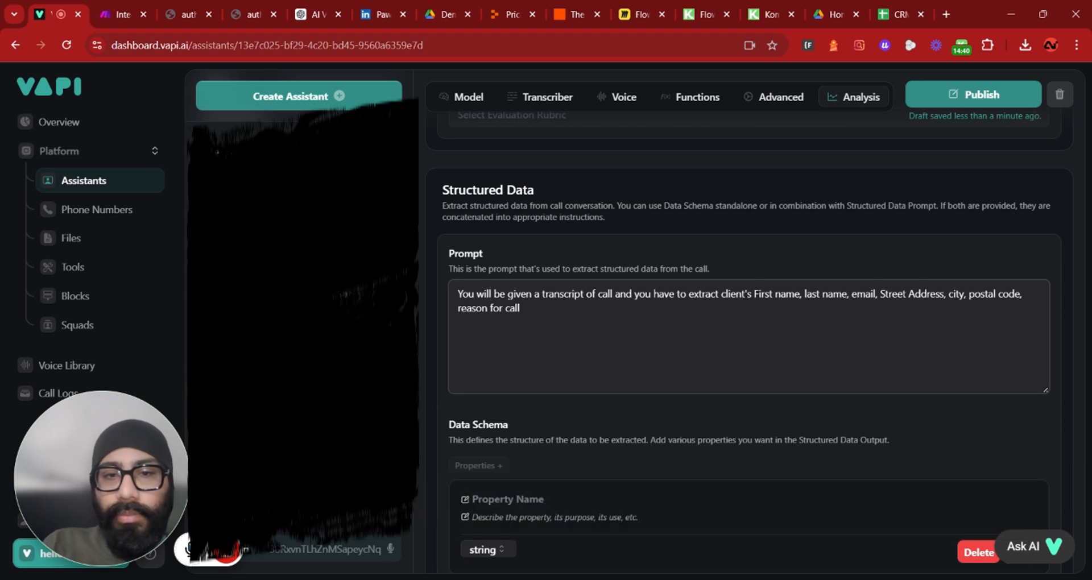
Add a data schema property named First name described as "First name of the client"
{"action": "left_click", "coordinate": [665, 577]}
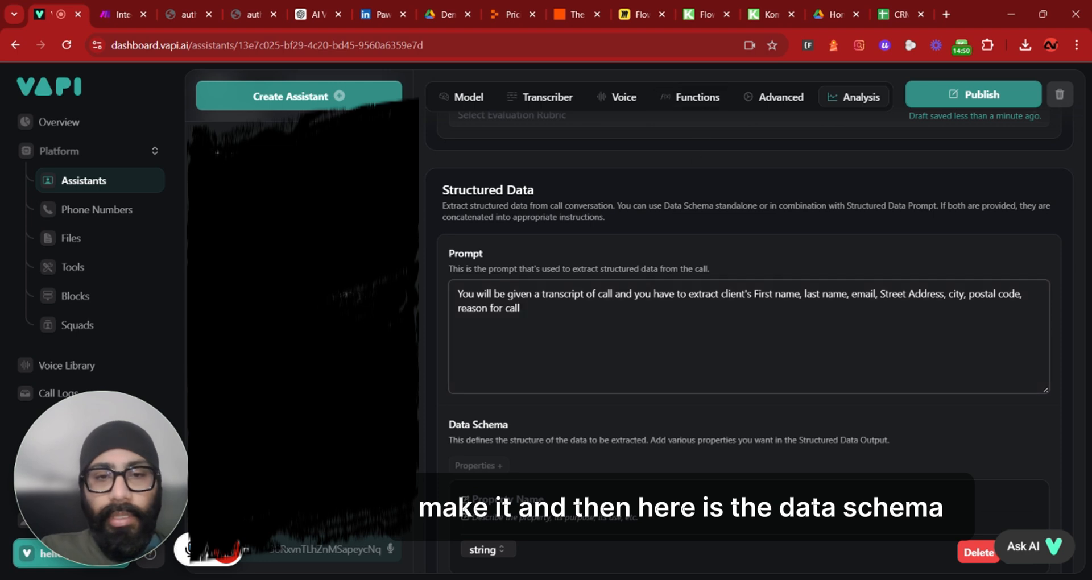
{"action": "scroll", "coordinate": [481, 391], "scroll_direction": "down", "scroll_amount": 1}
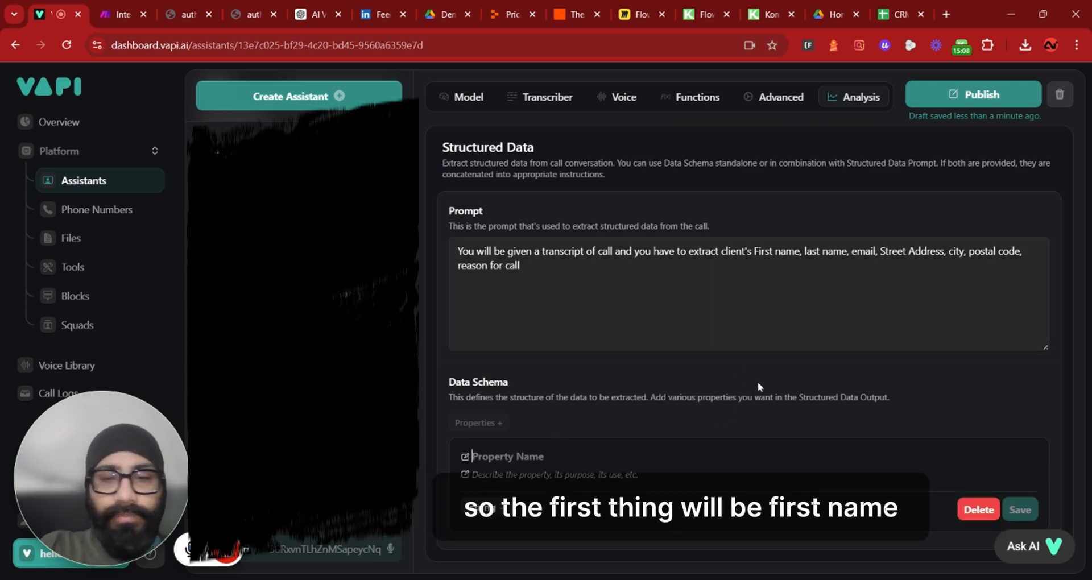
{"action": "type", "text": "First"}
{"action": "type", "text": "name"}
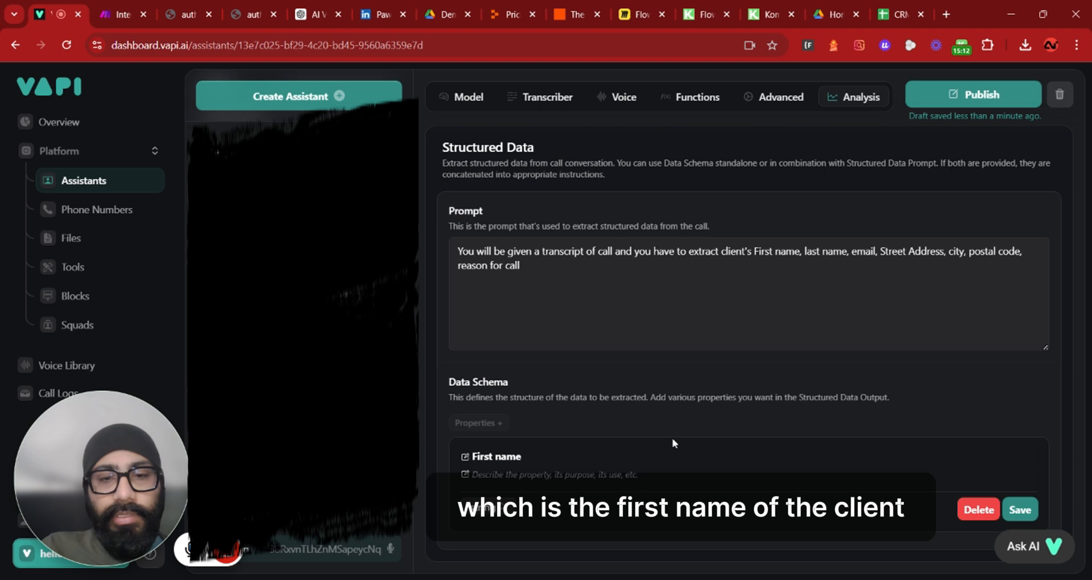
{"action": "left_click", "coordinate": [626, 474]}
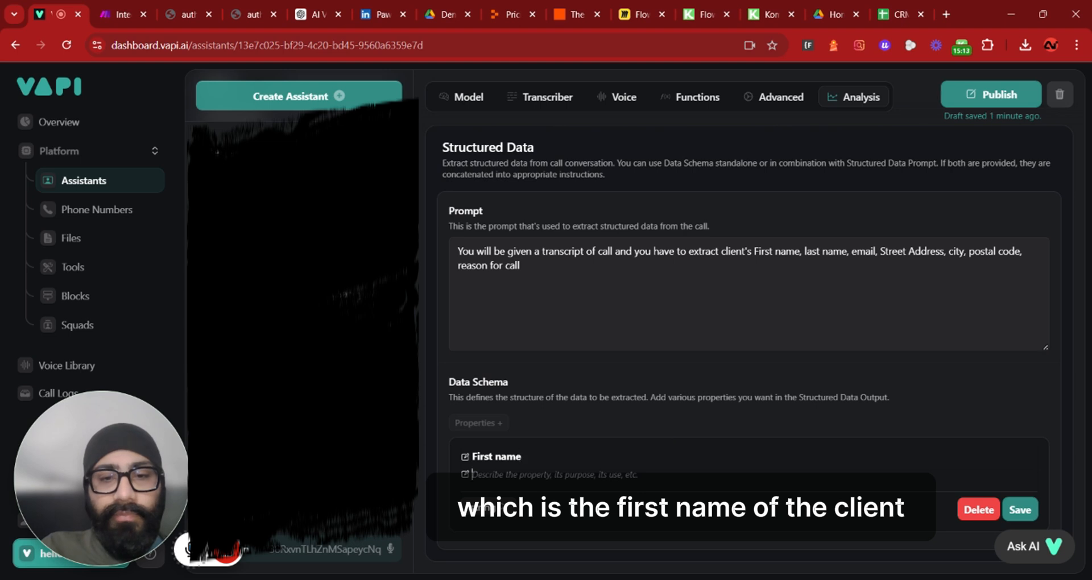
{"action": "type", "text": "Fir"}
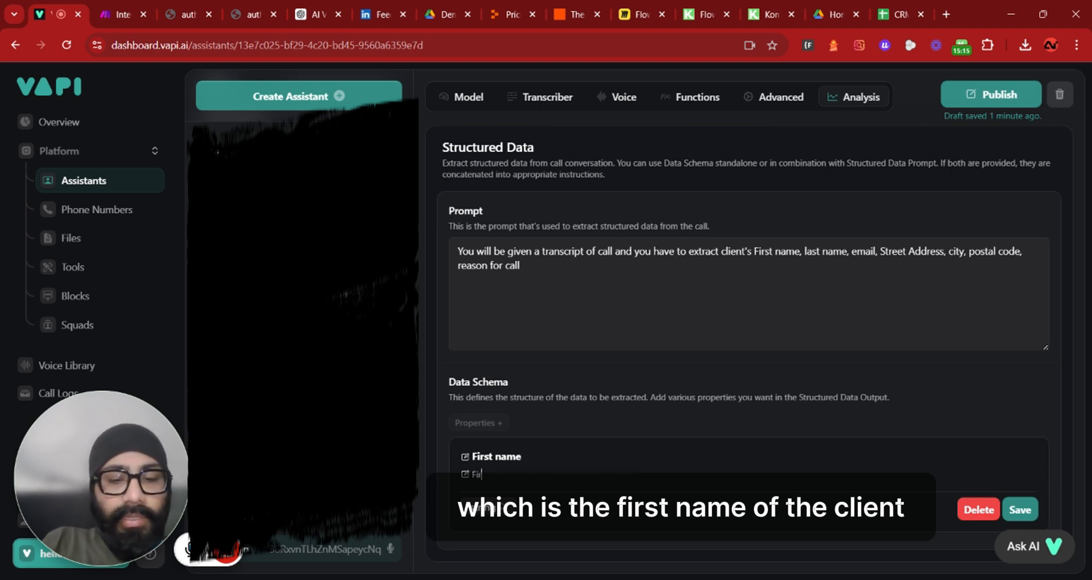
{"action": "type", "text": "st"}
{"action": "type", "text": "name of the client"}
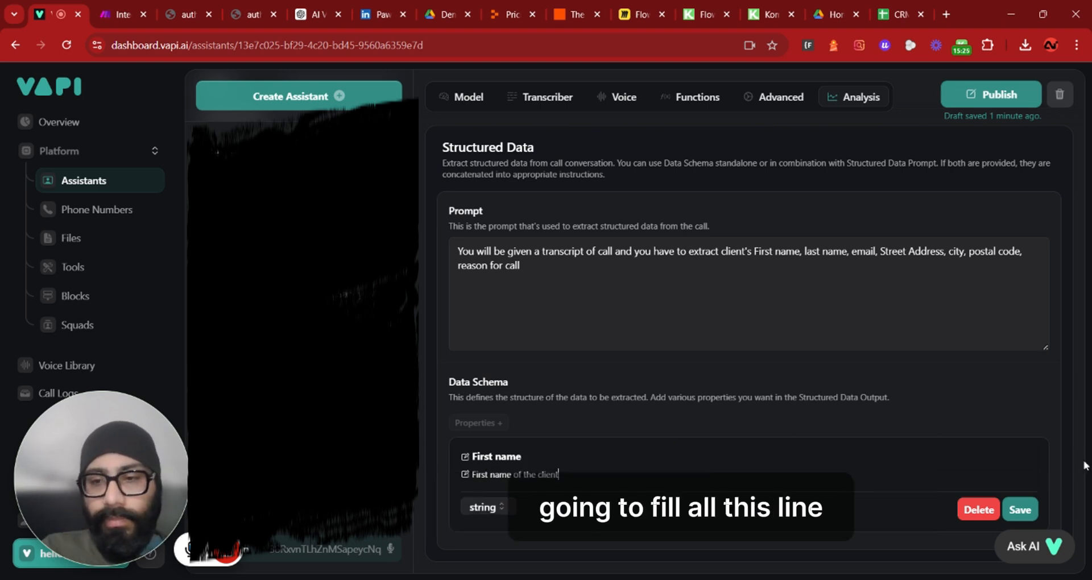
Save the Reason for call property described as "The reason why the client is calling" and publish the assistant
{"action": "type", "text": "calling"}
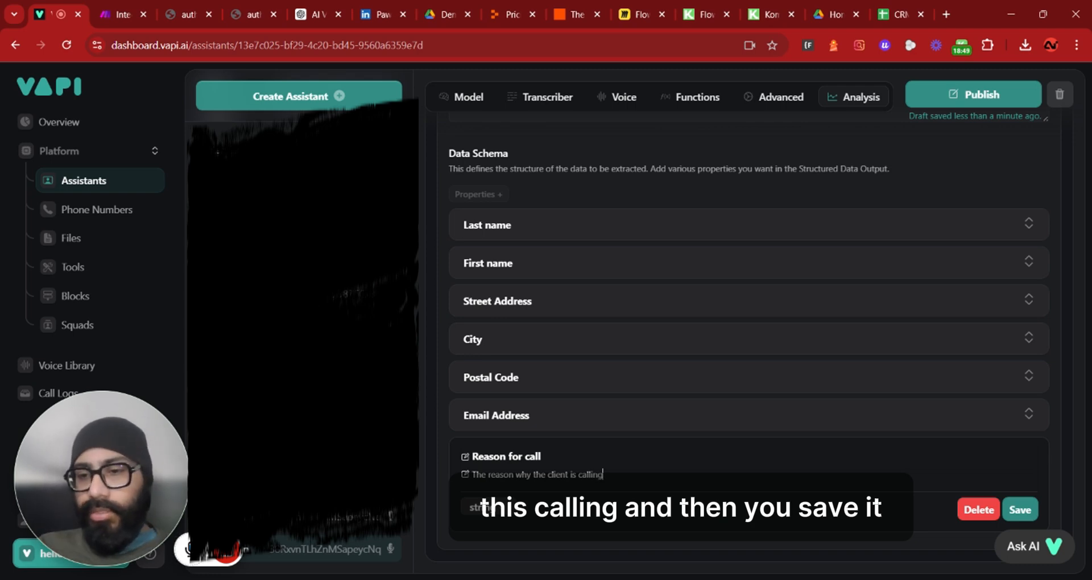
{"action": "left_click", "coordinate": [1019, 510]}
{"action": "left_click", "coordinate": [973, 94]}
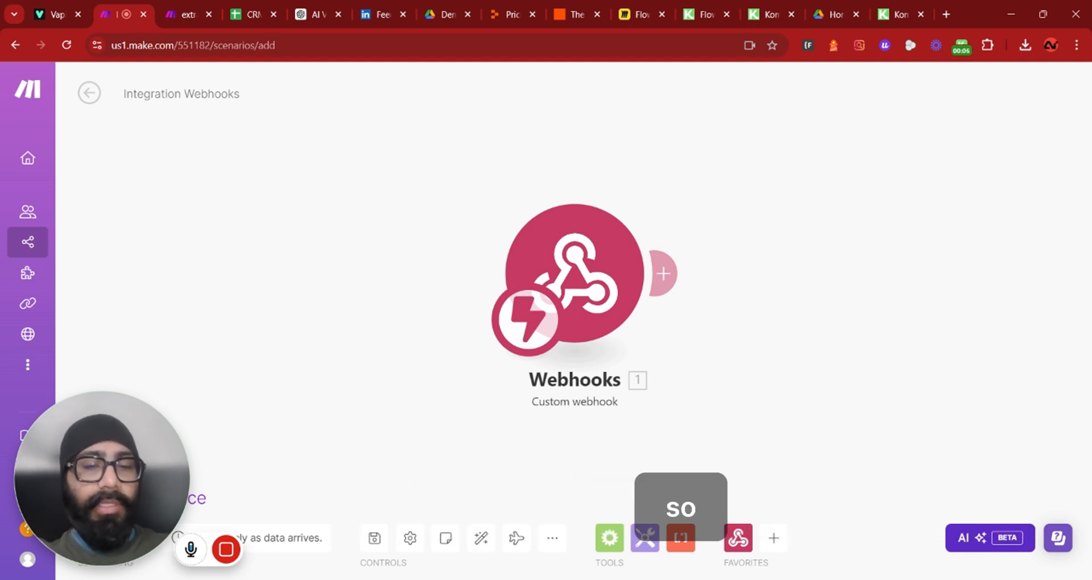
Run the webhook module once and inspect the received bundle's analysis and structured data
{"action": "right_click", "coordinate": [605, 278]}
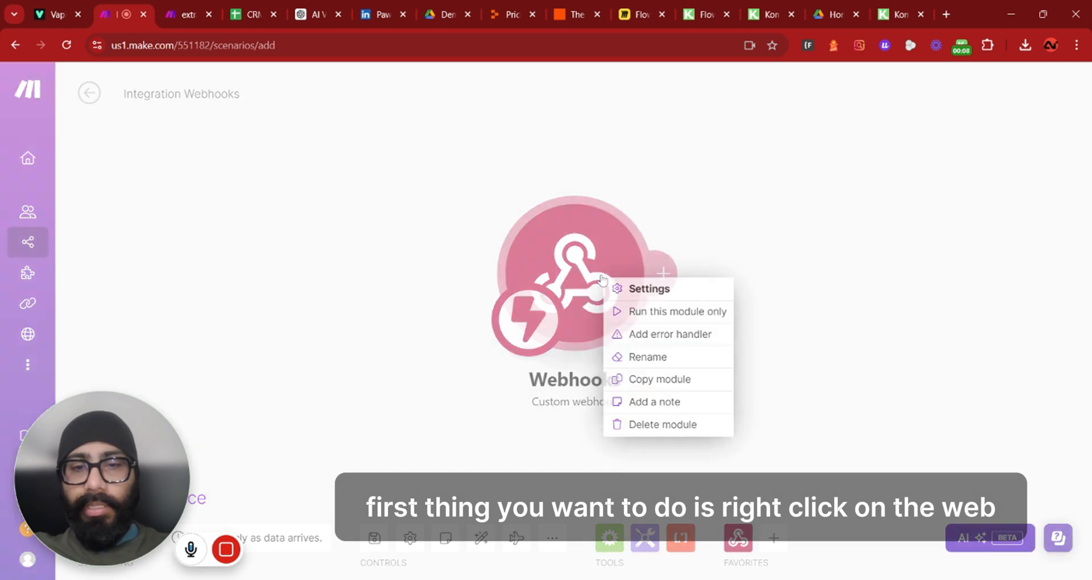
{"action": "left_click", "coordinate": [654, 312]}
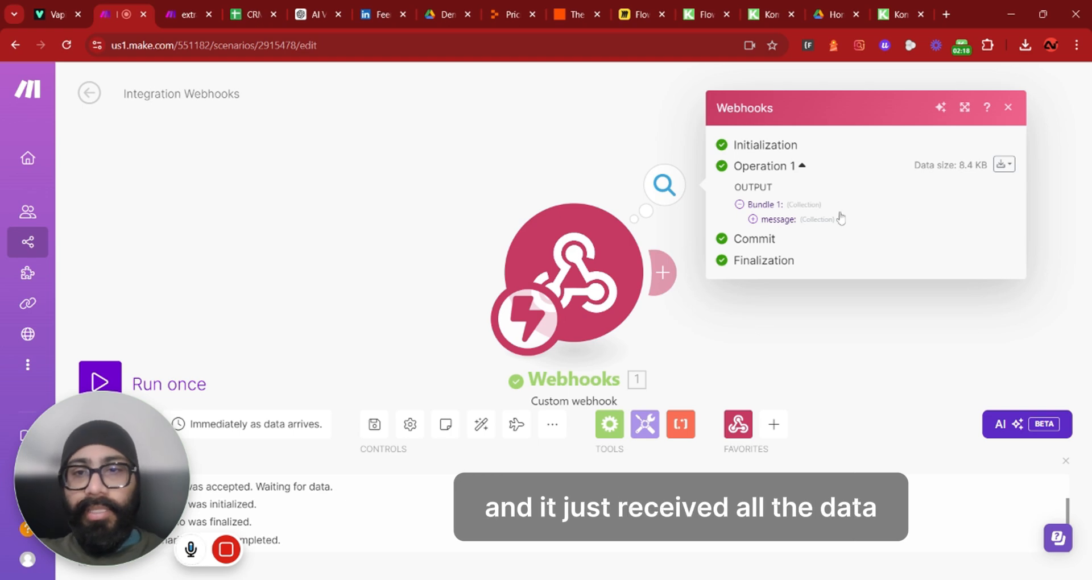
{"action": "left_click", "coordinate": [774, 221]}
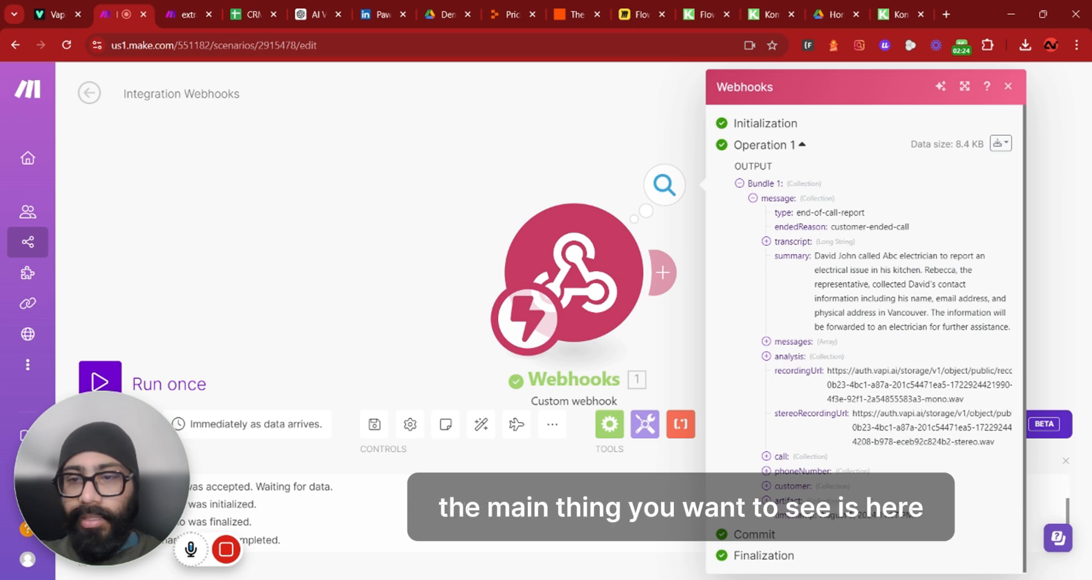
{"action": "left_click", "coordinate": [765, 358]}
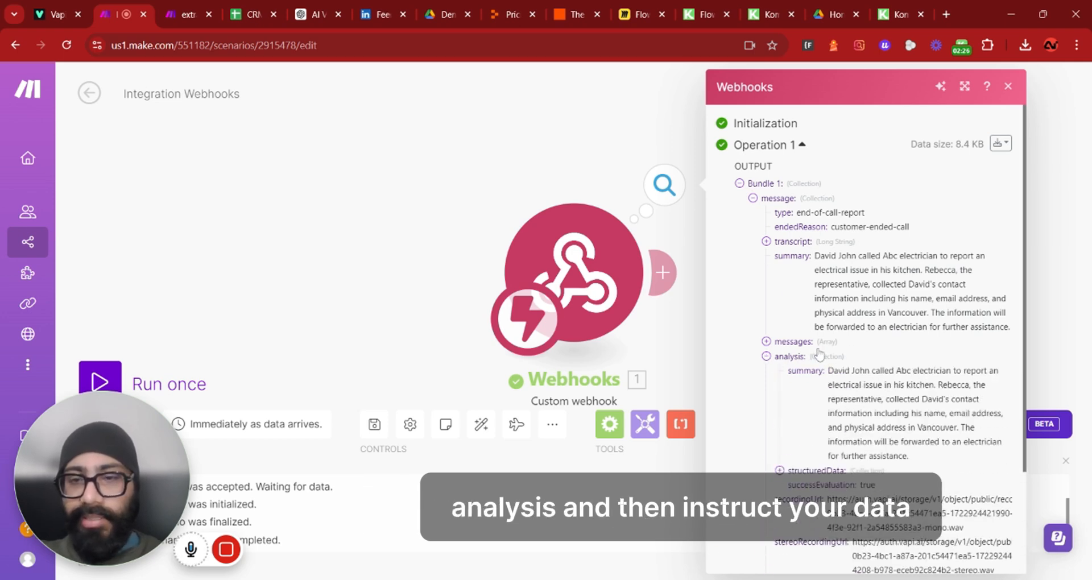
{"action": "scroll", "coordinate": [861, 339], "scroll_direction": "down", "scroll_amount": 3}
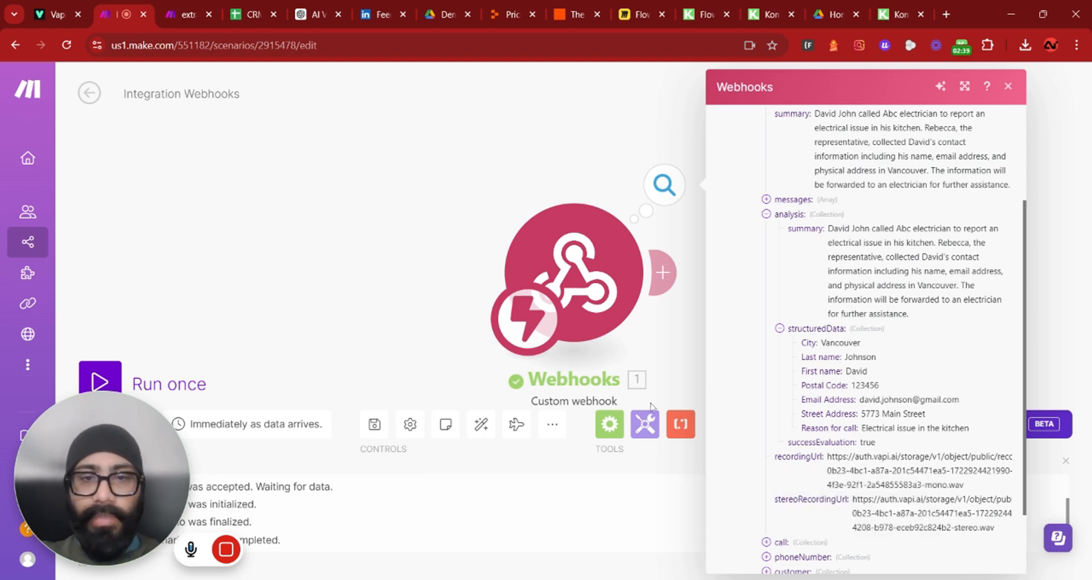
{"action": "left_click", "coordinate": [683, 327]}
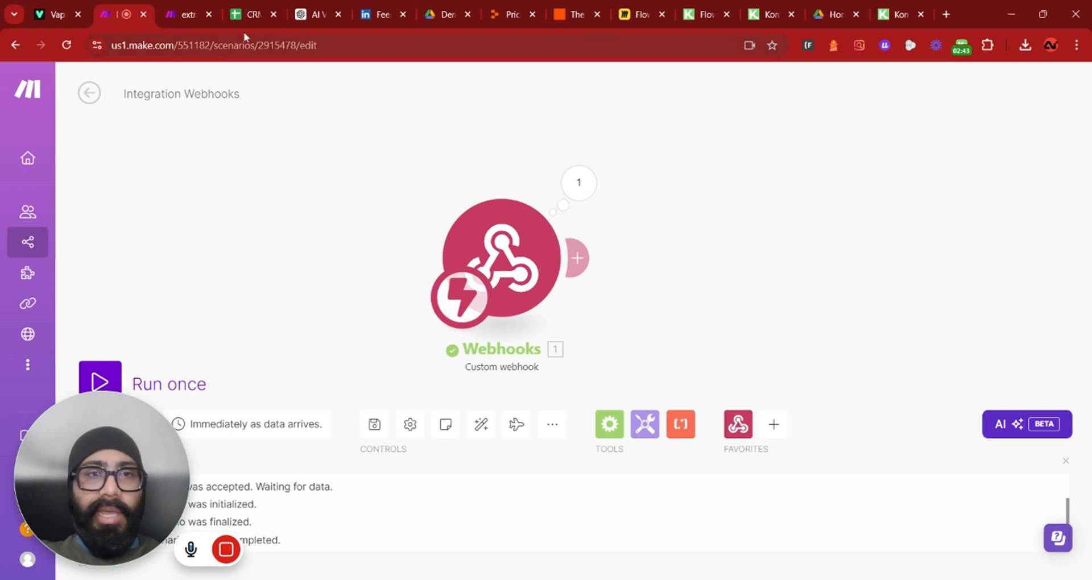
Compare against the CRM sheet's column headers and add a Google Sheets Add a Row module after the webhook
{"action": "left_click", "coordinate": [253, 15]}
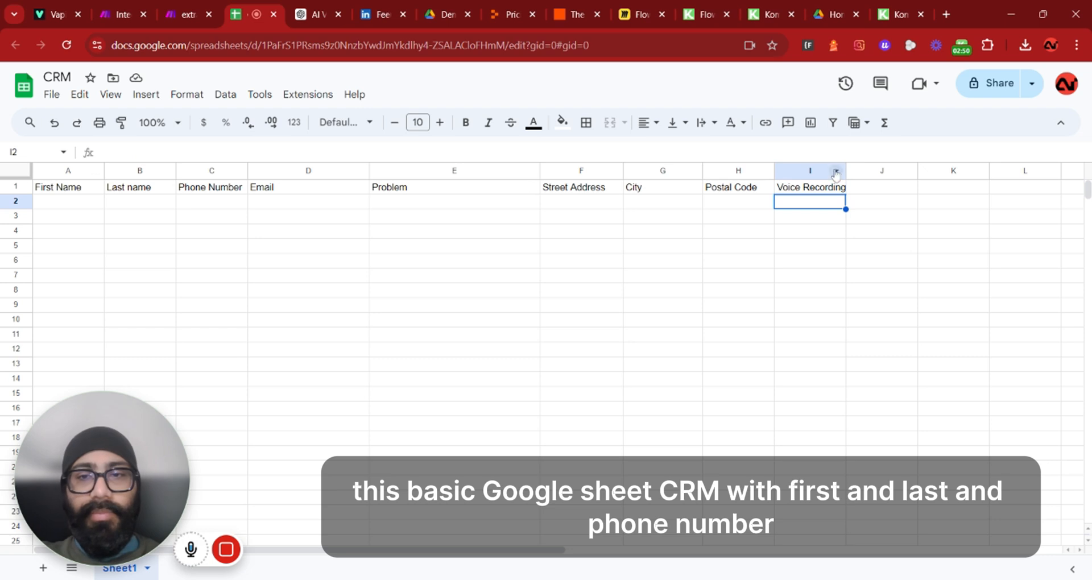
{"action": "left_click", "coordinate": [120, 13]}
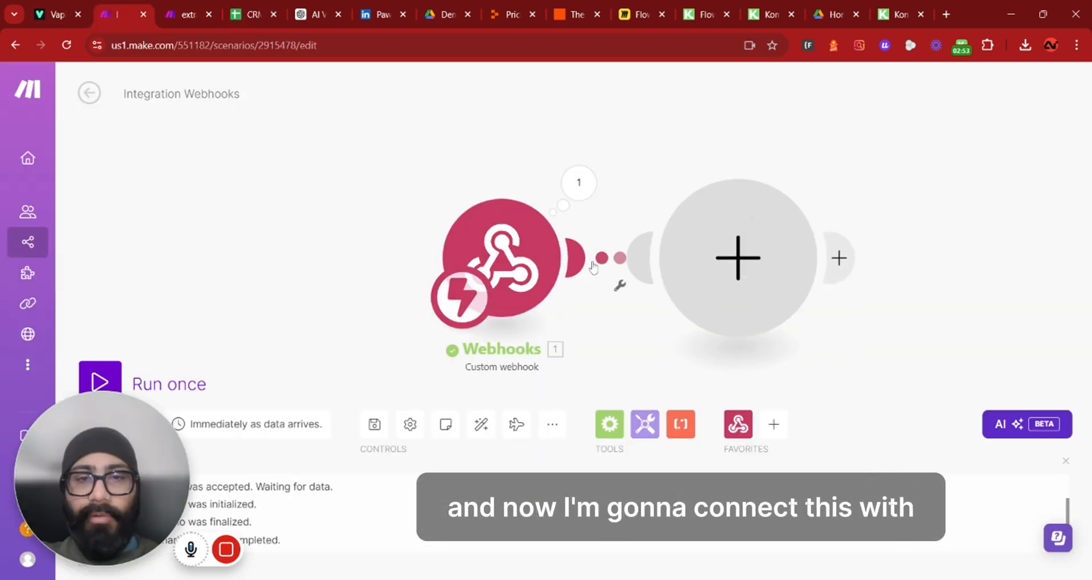
{"action": "left_click", "coordinate": [737, 257]}
{"action": "left_click", "coordinate": [876, 345]}
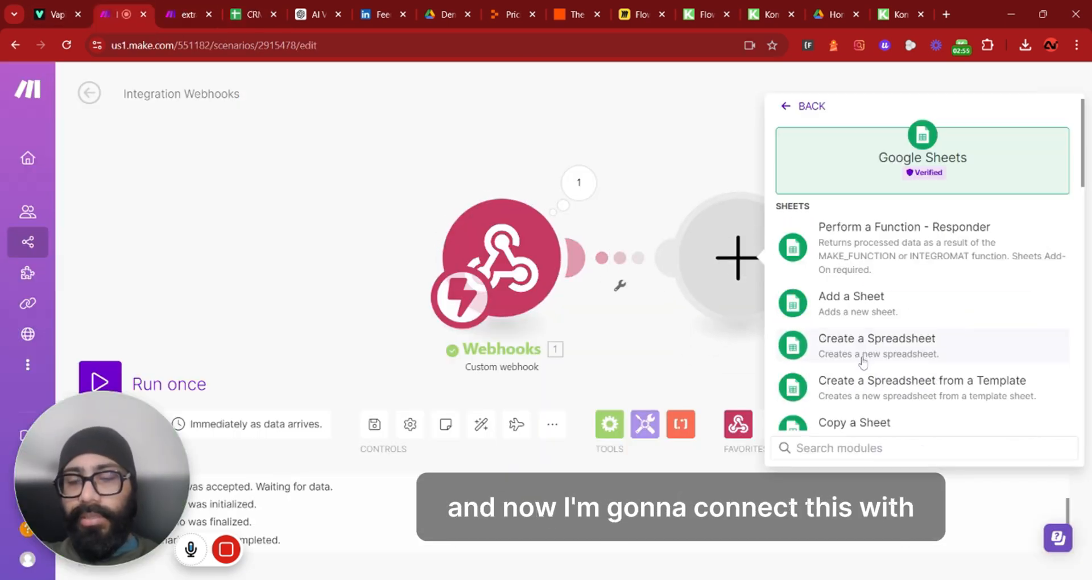
{"action": "scroll", "coordinate": [904, 227], "scroll_direction": "down", "scroll_amount": 5}
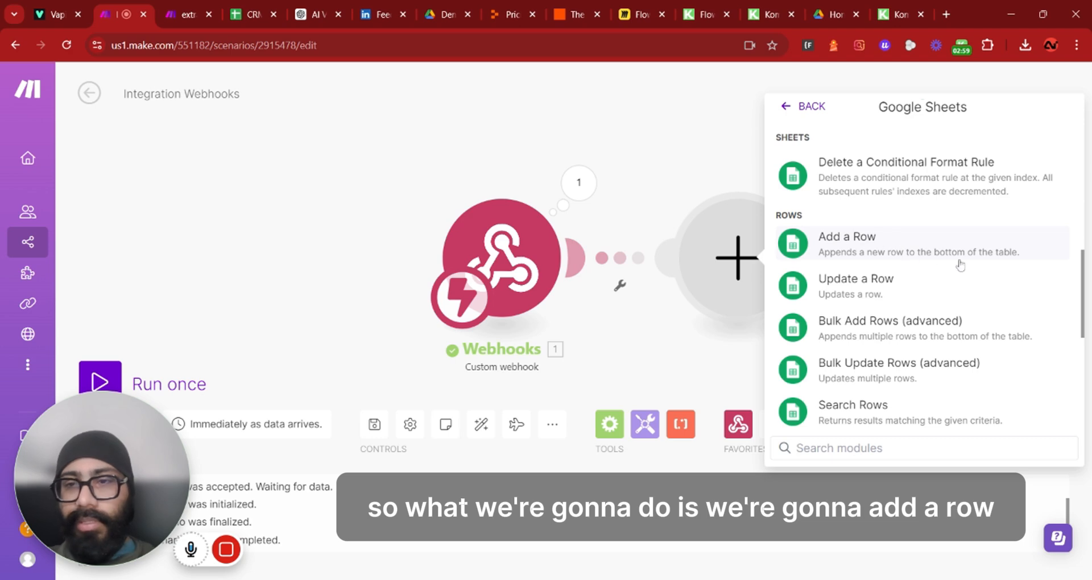
{"action": "left_click", "coordinate": [1018, 250]}
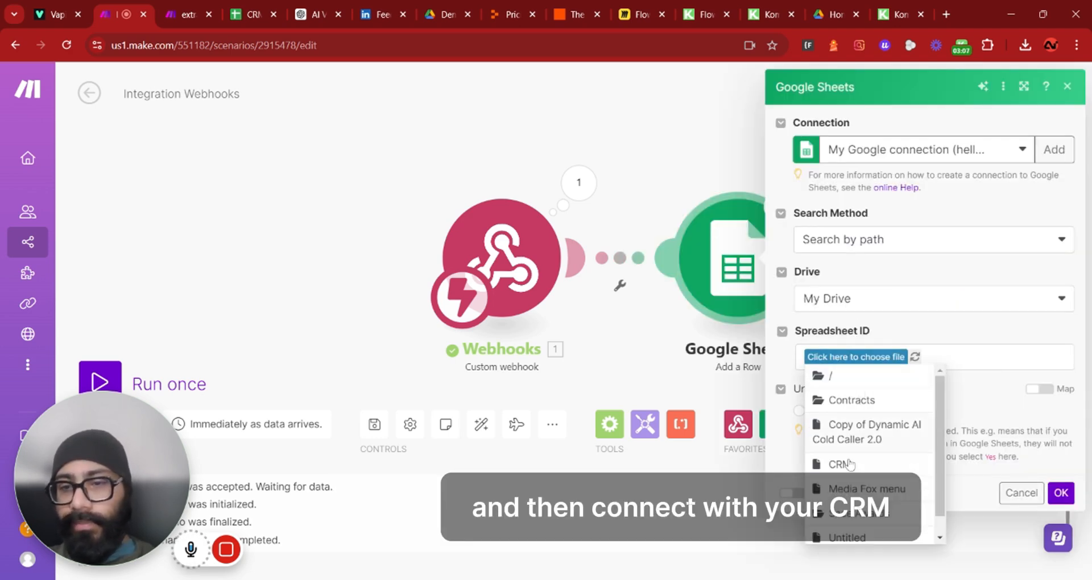
Select the CRM spreadsheet and map structured data First name and Last name into the First Name and Last name columns
{"action": "left_click", "coordinate": [850, 463]}
{"action": "scroll", "coordinate": [872, 301], "scroll_direction": "down", "scroll_amount": 6}
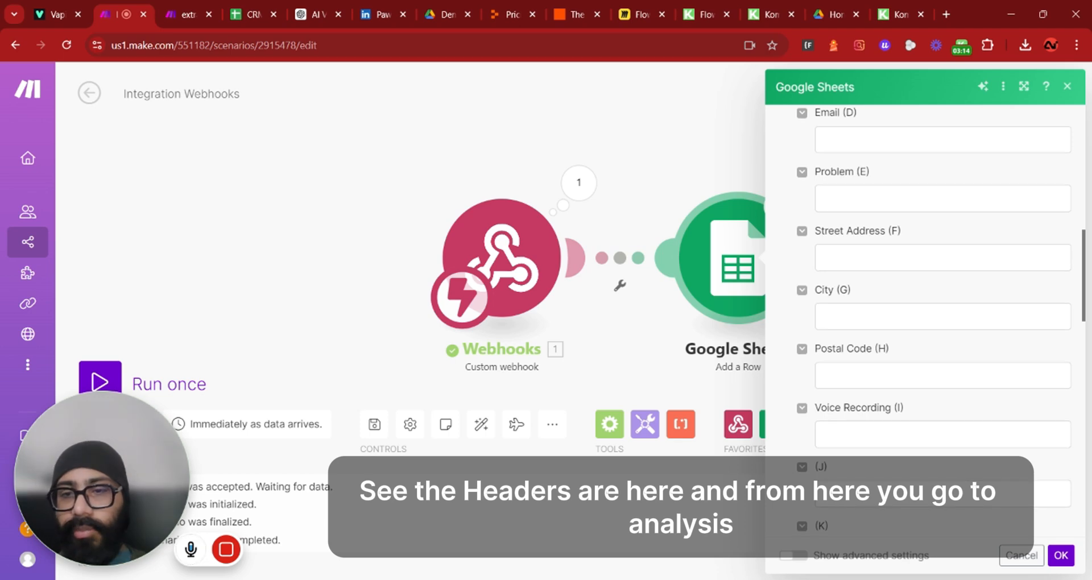
{"action": "scroll", "coordinate": [884, 296], "scroll_direction": "up", "scroll_amount": 5}
{"action": "left_click", "coordinate": [877, 258]}
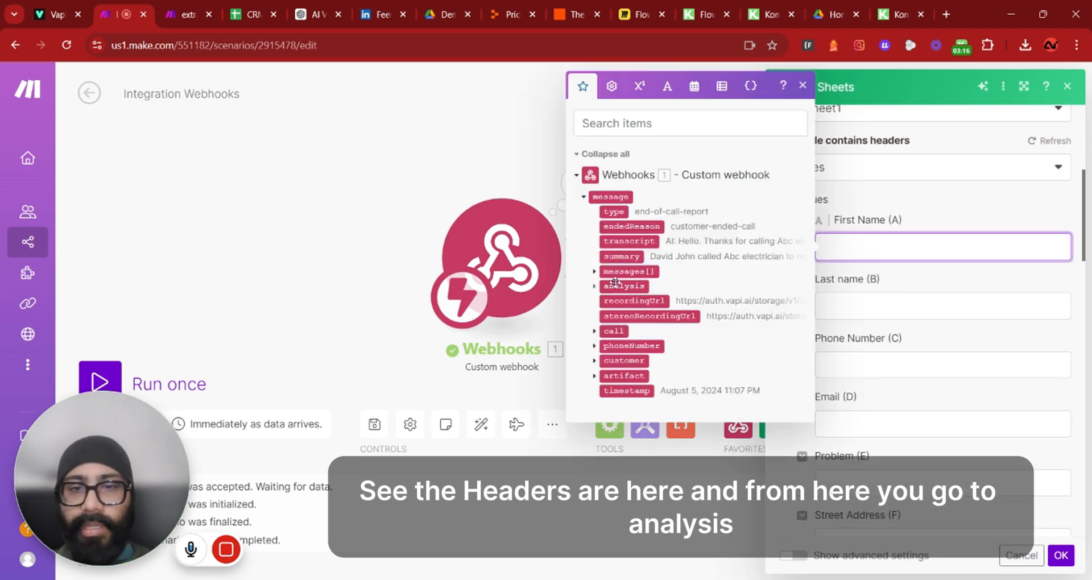
{"action": "left_click", "coordinate": [594, 286]}
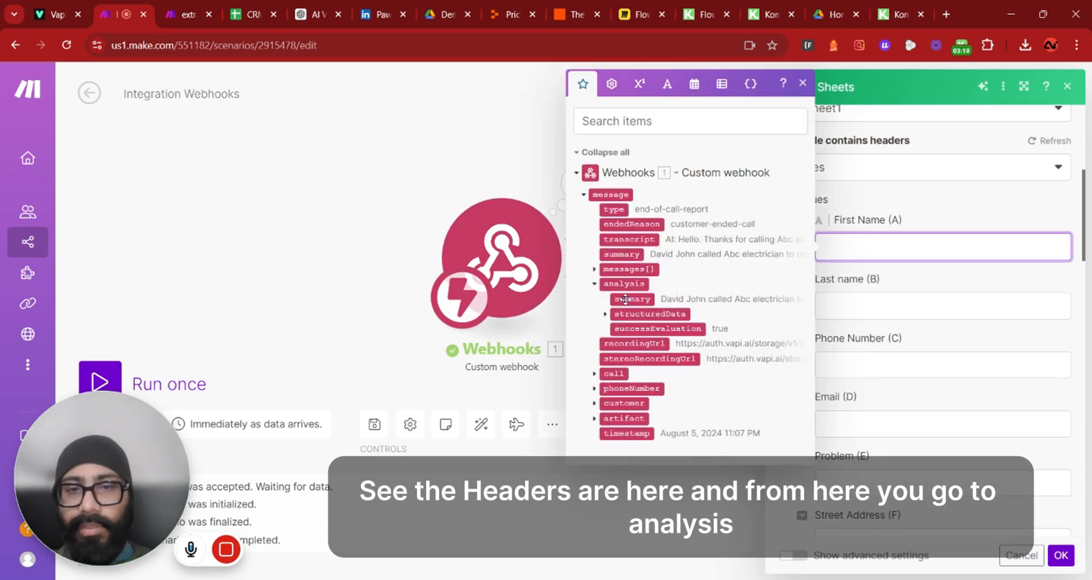
{"action": "left_click", "coordinate": [606, 314]}
{"action": "left_click", "coordinate": [660, 358]}
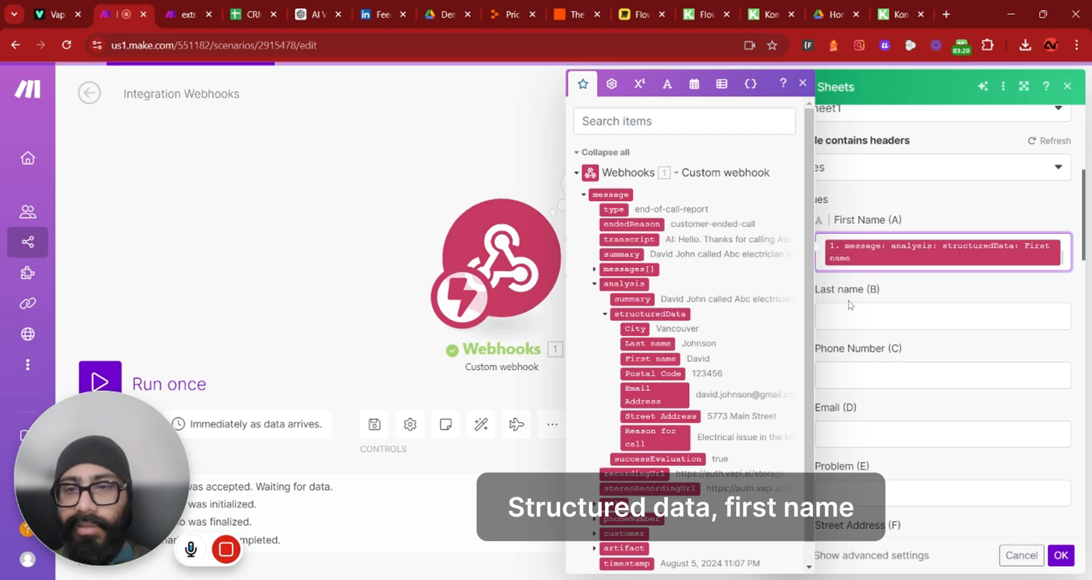
{"action": "key", "text": "Tab"}
{"action": "left_click", "coordinate": [664, 343]}
{"action": "key", "text": "Tab"}
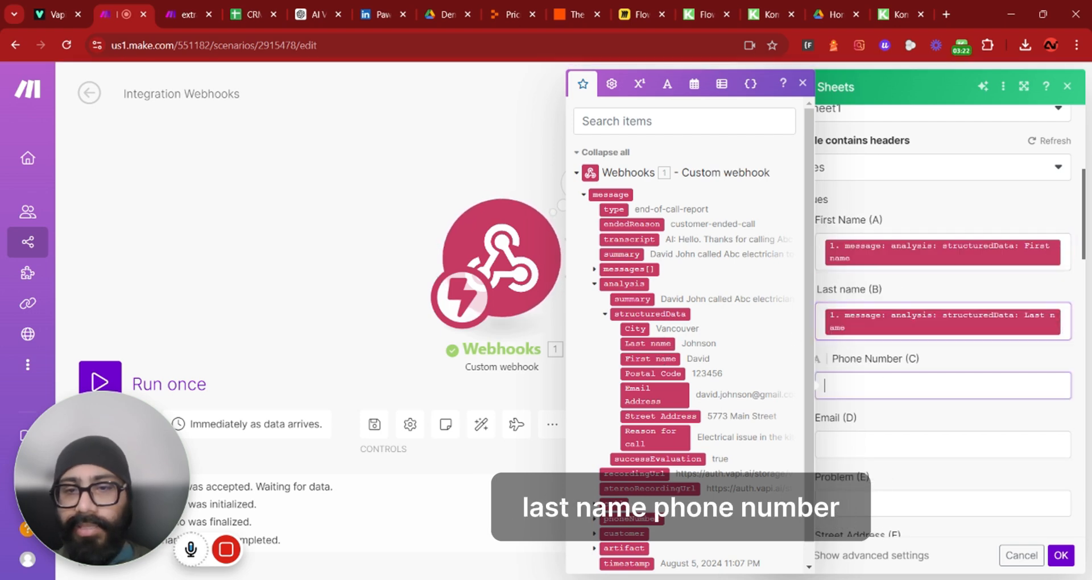
Map the customer number to Phone Number, and Email Address, Reason for call and Street Address to their sheet columns
{"action": "scroll", "coordinate": [627, 411], "scroll_direction": "down", "scroll_amount": 1}
{"action": "left_click", "coordinate": [595, 511]}
{"action": "left_click", "coordinate": [630, 526]}
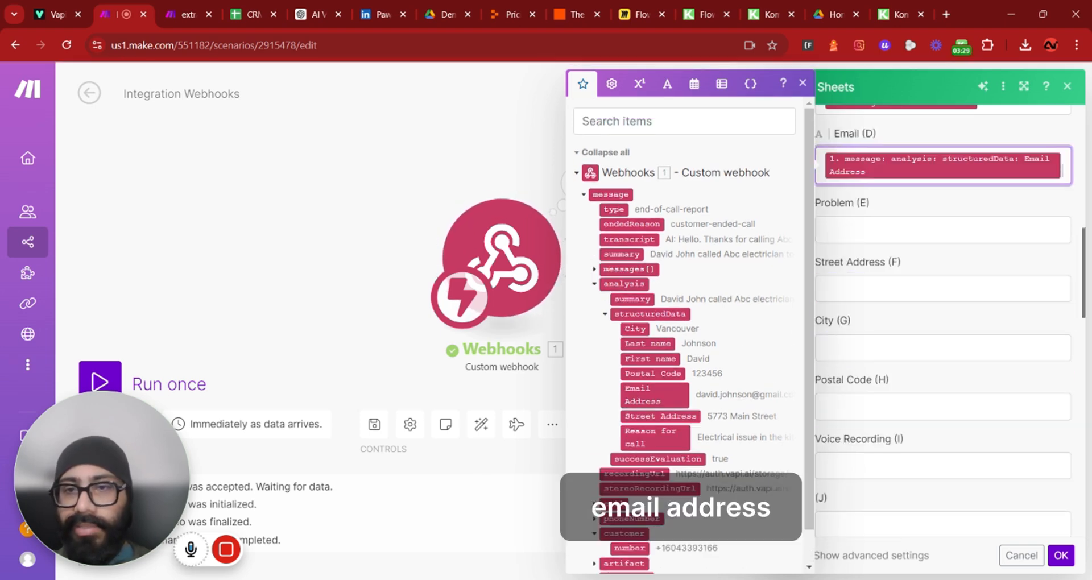
{"action": "left_click", "coordinate": [921, 229]}
{"action": "left_click", "coordinate": [655, 437]}
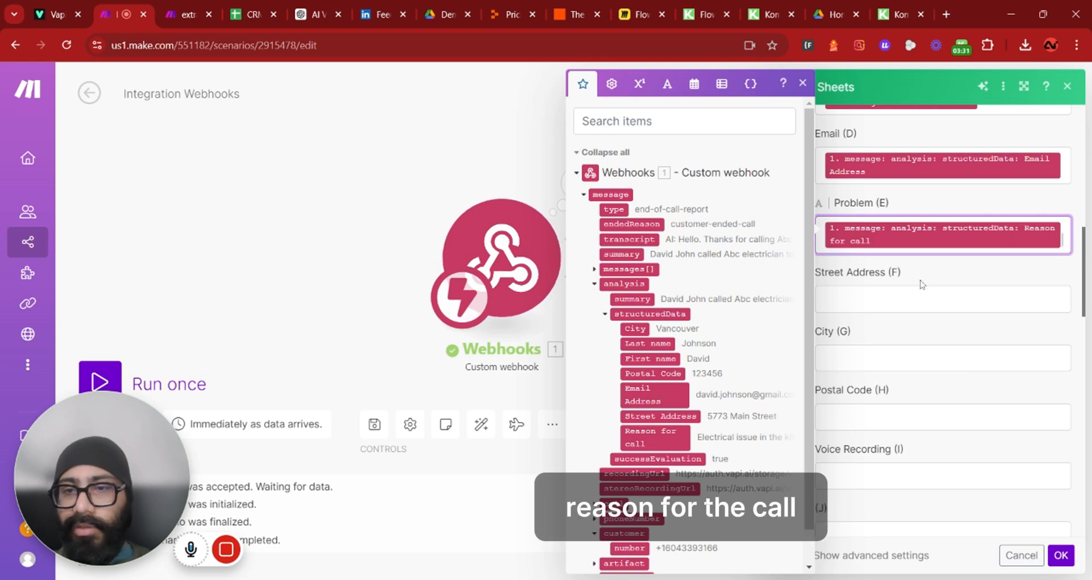
{"action": "left_click", "coordinate": [921, 296]}
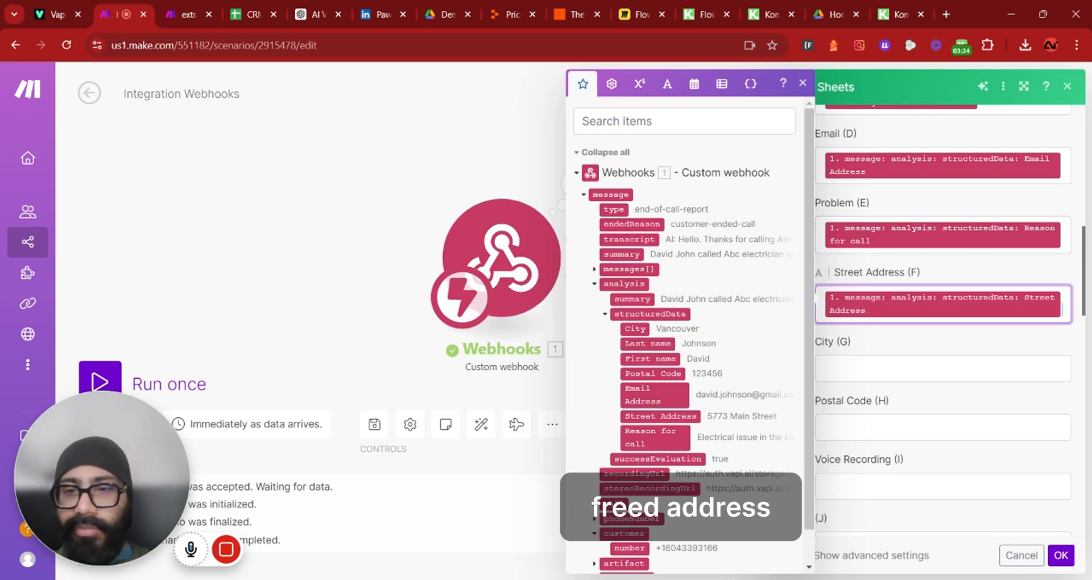
{"action": "left_click", "coordinate": [921, 368]}
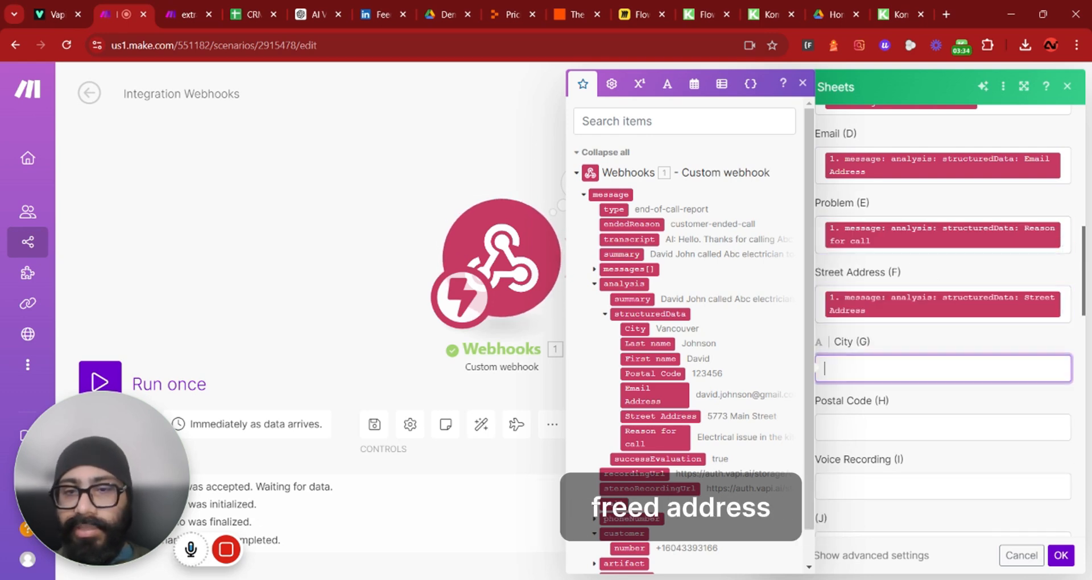
Map City, Postal Code and the recording URL to Voice Recording, then save the Google Sheets module
{"action": "left_click", "coordinate": [635, 328]}
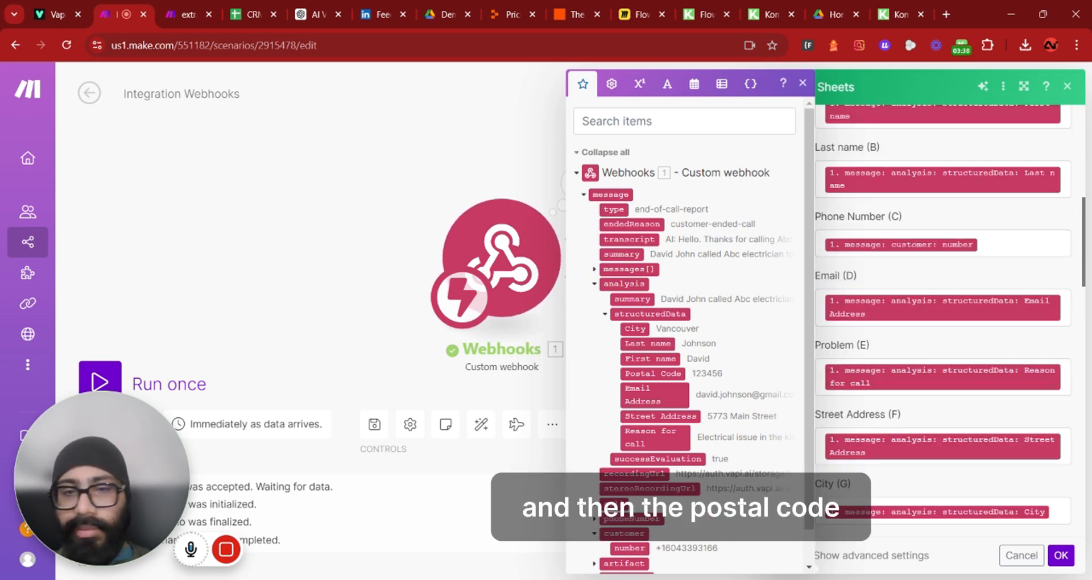
{"action": "left_click", "coordinate": [650, 373]}
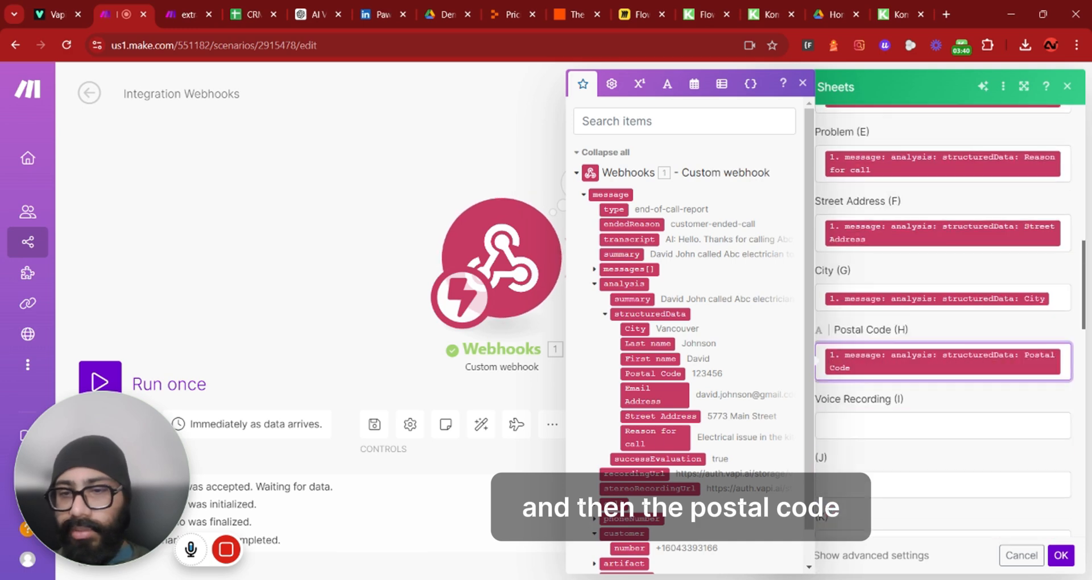
{"action": "scroll", "coordinate": [671, 465], "scroll_direction": "down", "scroll_amount": 1}
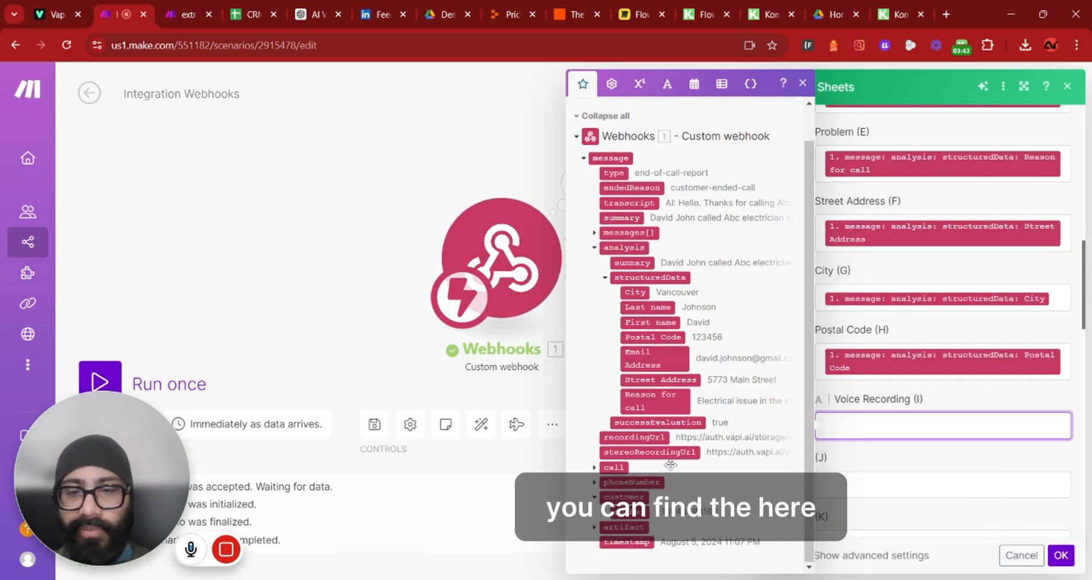
{"action": "left_click", "coordinate": [634, 452]}
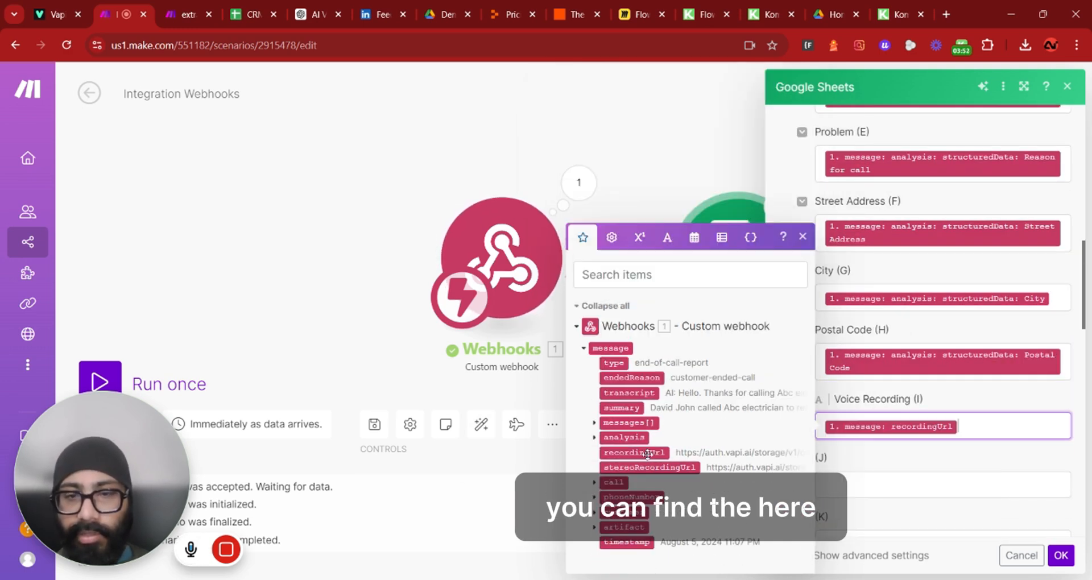
{"action": "left_click", "coordinate": [1060, 555]}
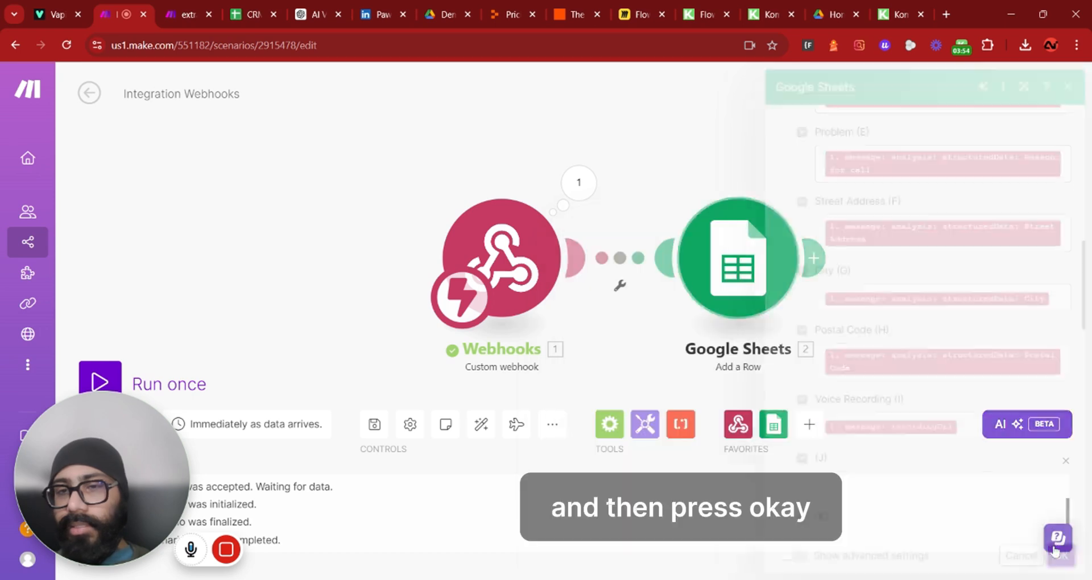
Insert a router after the webhook and add a HighLevel LeadConnector Create a Contact module on the second branch
{"action": "left_click_drag", "start_coordinate": [745, 308], "coordinate": [829, 396]}
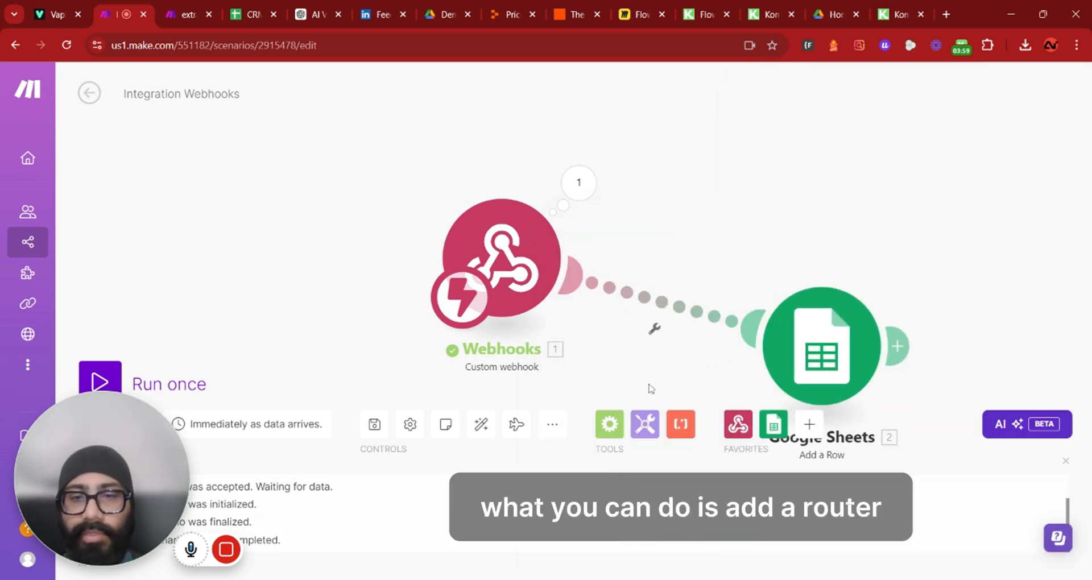
{"action": "left_click", "coordinate": [608, 423]}
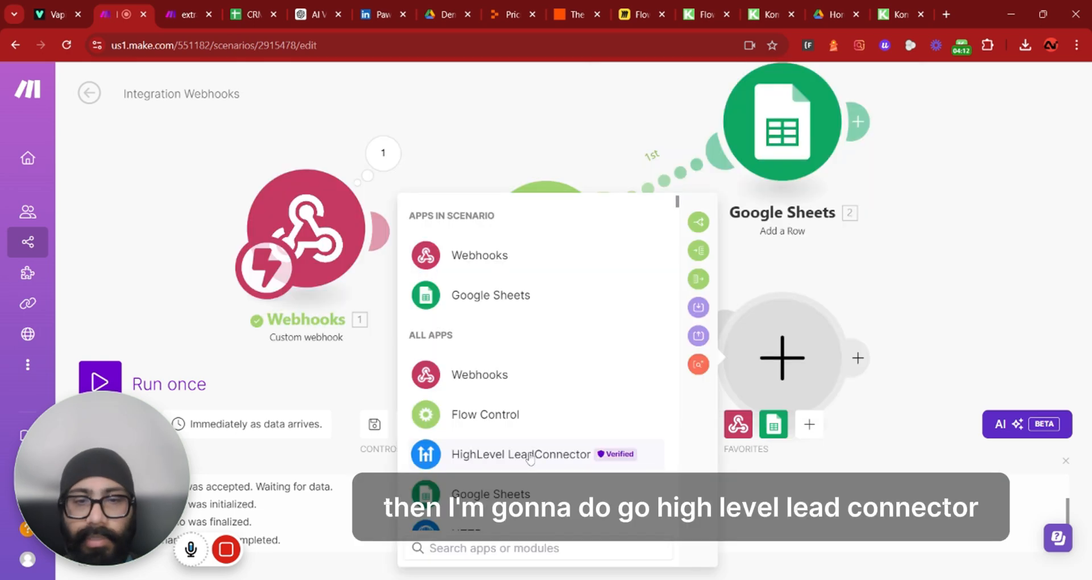
{"action": "left_click", "coordinate": [530, 458]}
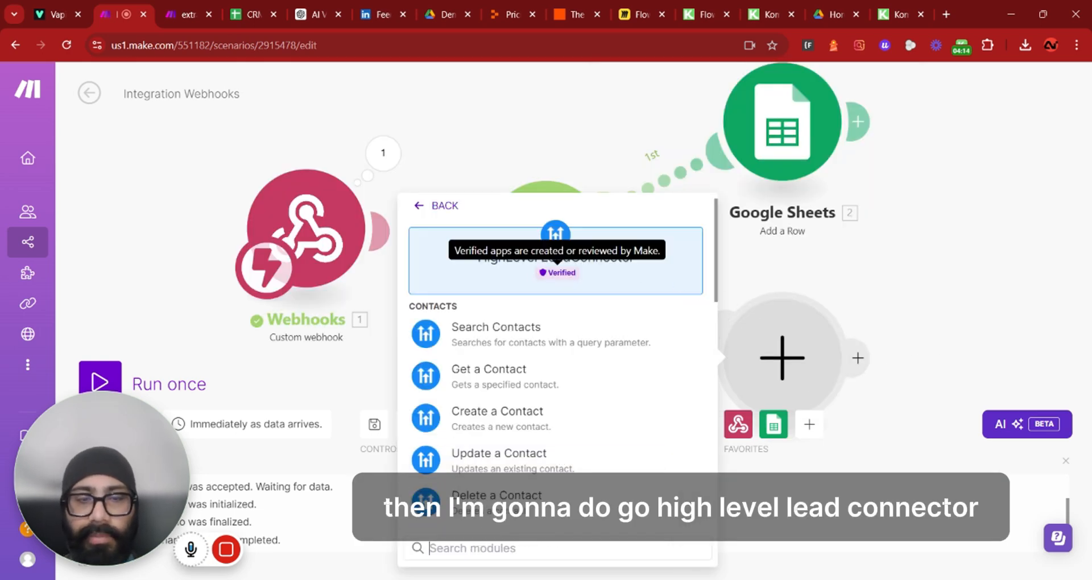
{"action": "scroll", "coordinate": [575, 272], "scroll_direction": "down", "scroll_amount": 1}
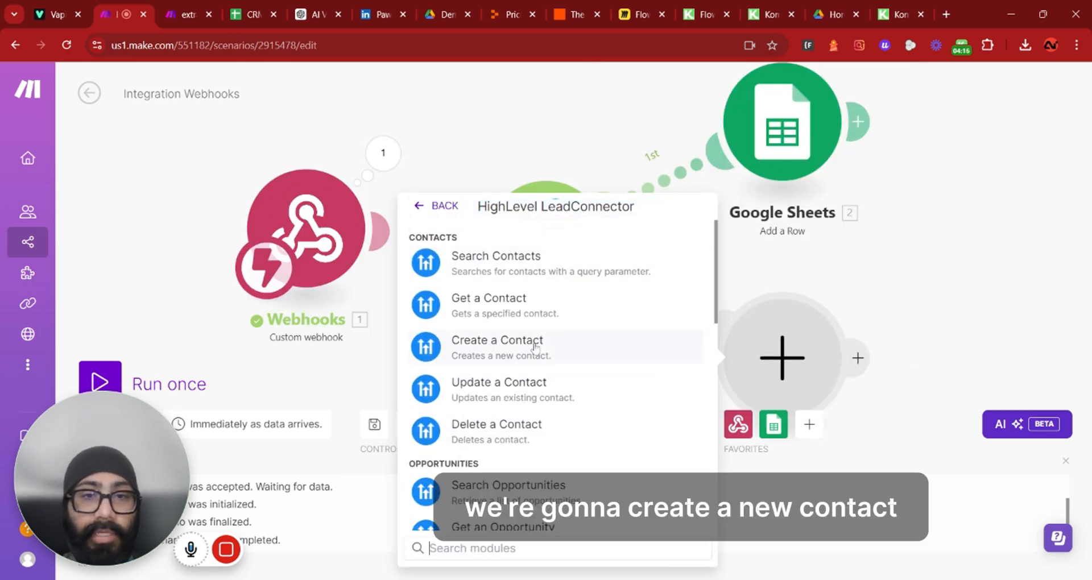
{"action": "left_click", "coordinate": [561, 345]}
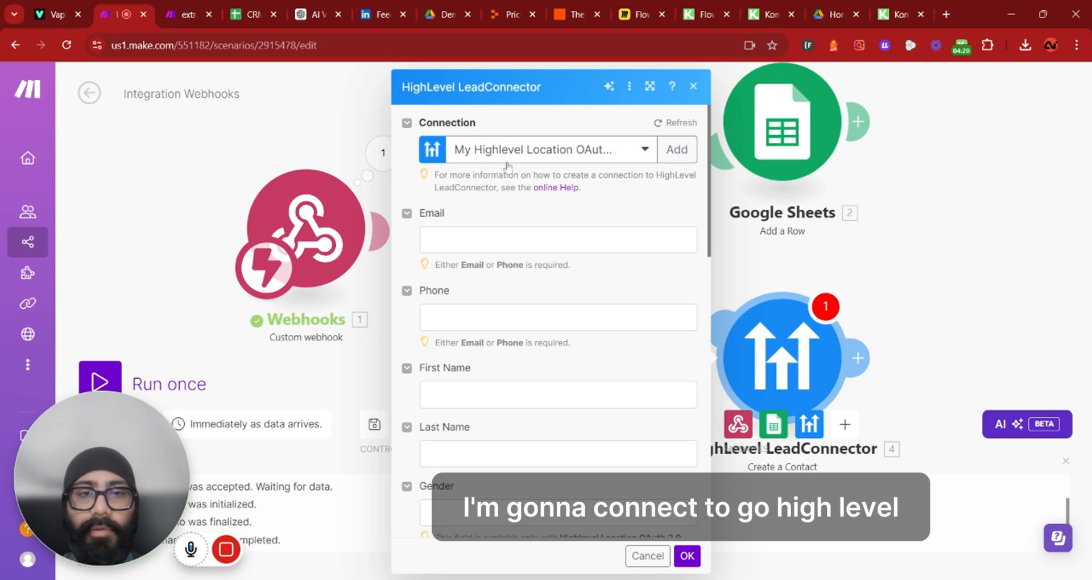
Map structured data Email Address, customer number, First name and Last name to the contact's Email, Phone, First Name and Last Name
{"action": "left_click", "coordinate": [557, 239]}
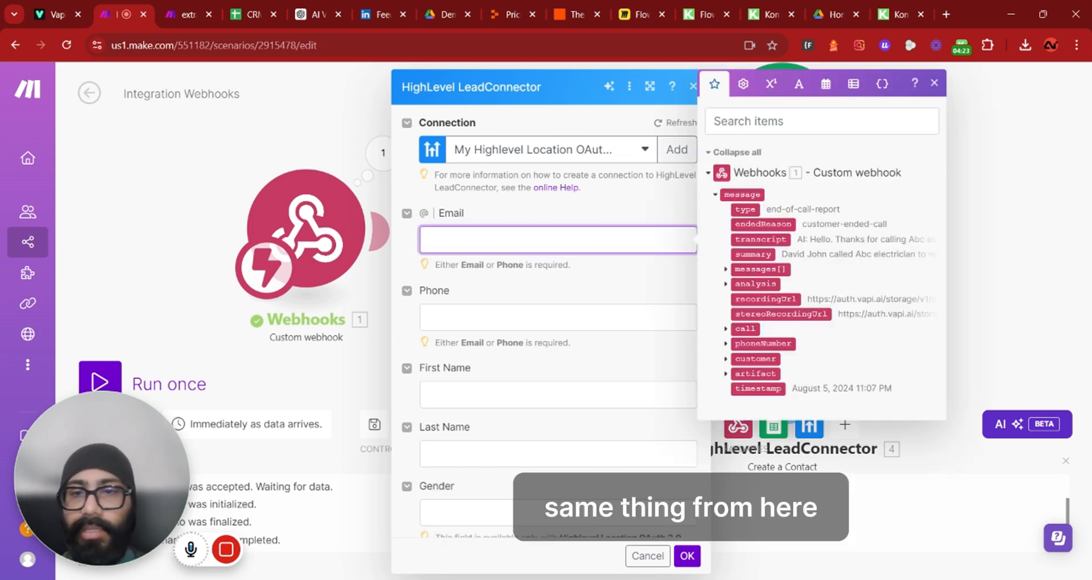
{"action": "left_click", "coordinate": [725, 283]}
{"action": "left_click", "coordinate": [736, 314]}
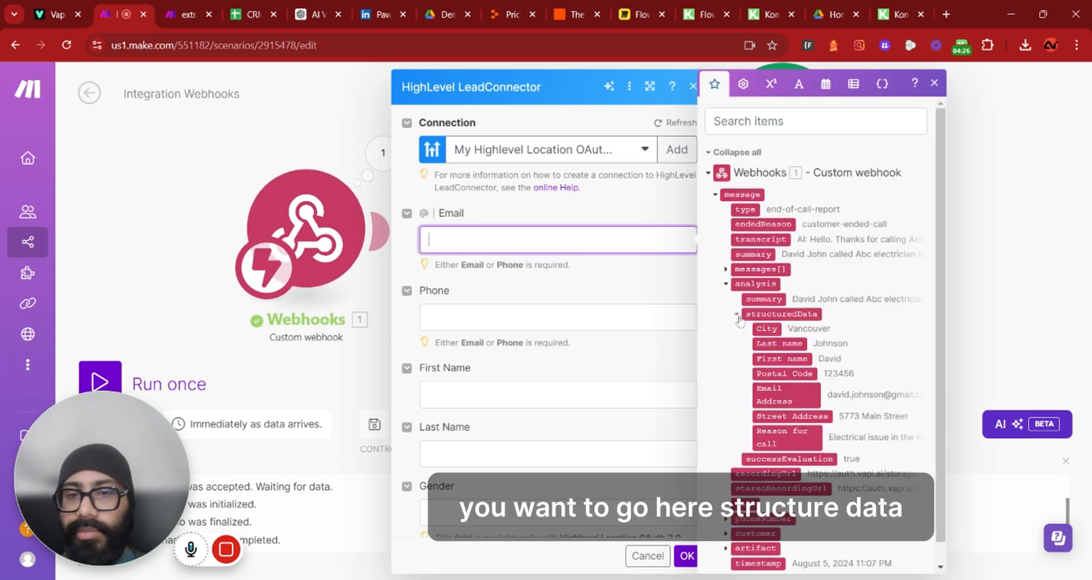
{"action": "left_click", "coordinate": [780, 394]}
{"action": "left_click", "coordinate": [668, 326]}
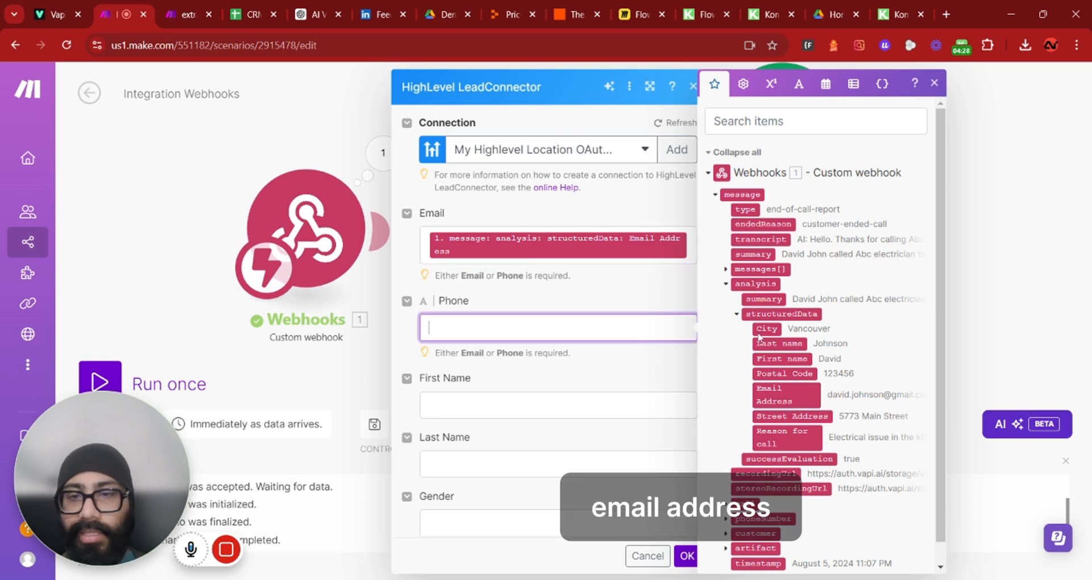
{"action": "scroll", "coordinate": [760, 338], "scroll_direction": "down", "scroll_amount": 1}
{"action": "left_click", "coordinate": [726, 513]}
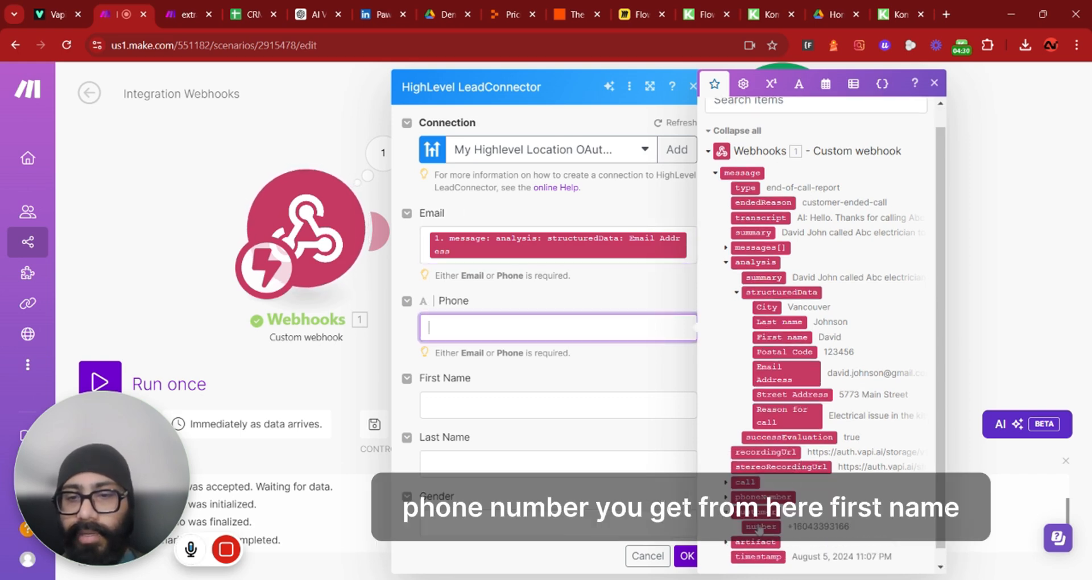
{"action": "left_click", "coordinate": [760, 527]}
{"action": "left_click", "coordinate": [557, 406]}
{"action": "left_click", "coordinate": [781, 358]}
{"action": "left_click", "coordinate": [557, 463]}
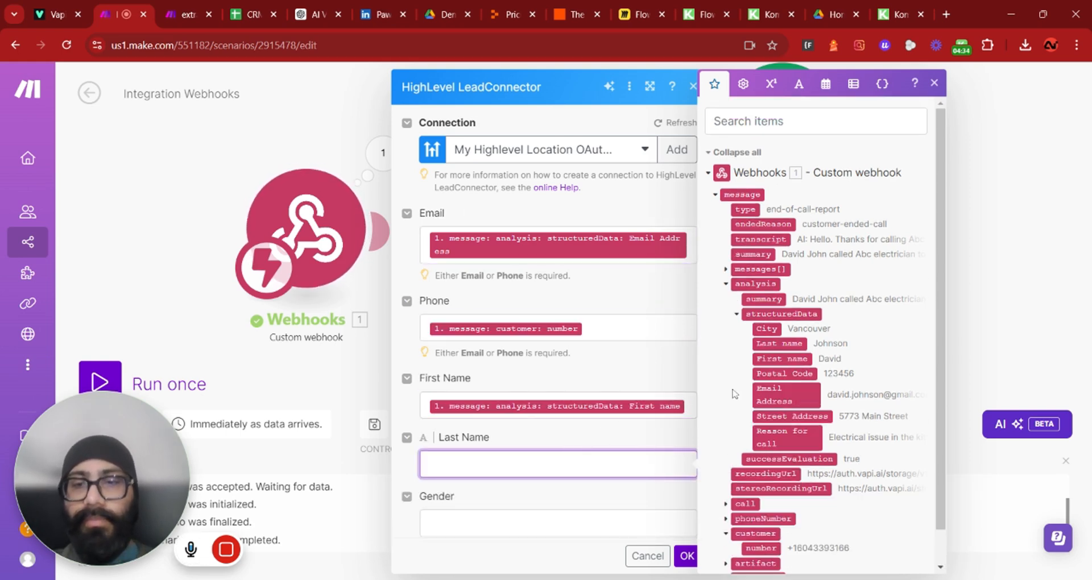
{"action": "left_click", "coordinate": [779, 343]}
Map structured data Street Address, City and Postal Code into the contact's address Street, City and PostalCode fields
{"action": "scroll", "coordinate": [565, 402], "scroll_direction": "down", "scroll_amount": 10}
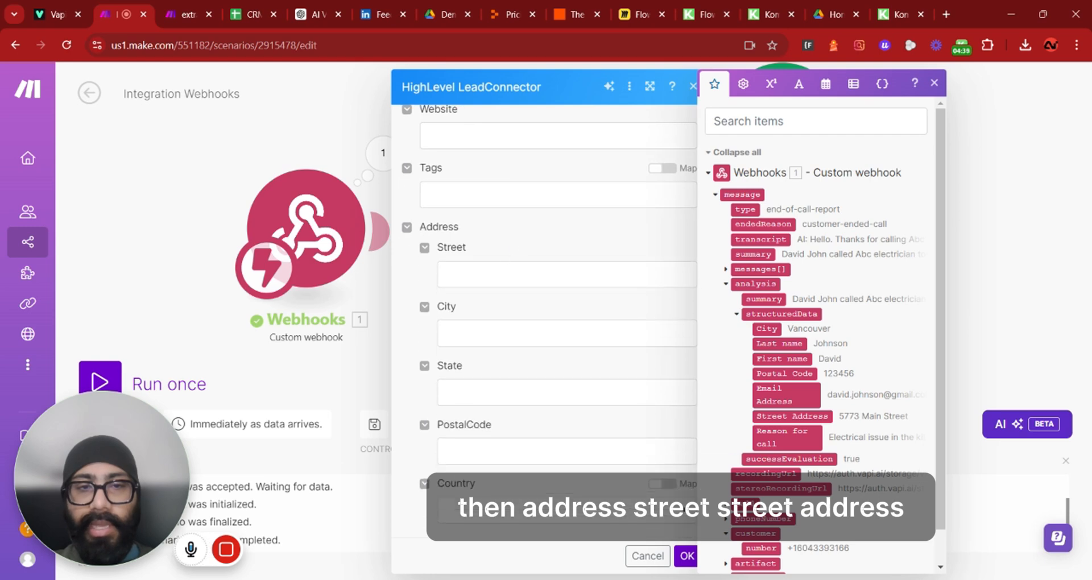
{"action": "left_click", "coordinate": [566, 274]}
{"action": "scroll", "coordinate": [819, 341], "scroll_direction": "down", "scroll_amount": 1}
{"action": "left_click", "coordinate": [792, 379]}
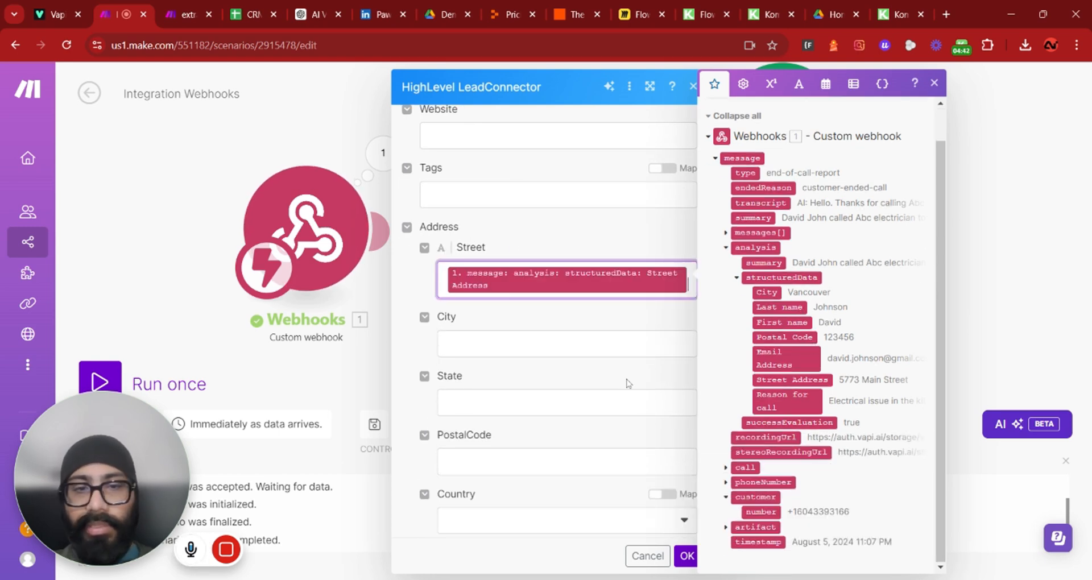
{"action": "left_click", "coordinate": [565, 343]}
{"action": "left_click", "coordinate": [766, 329]}
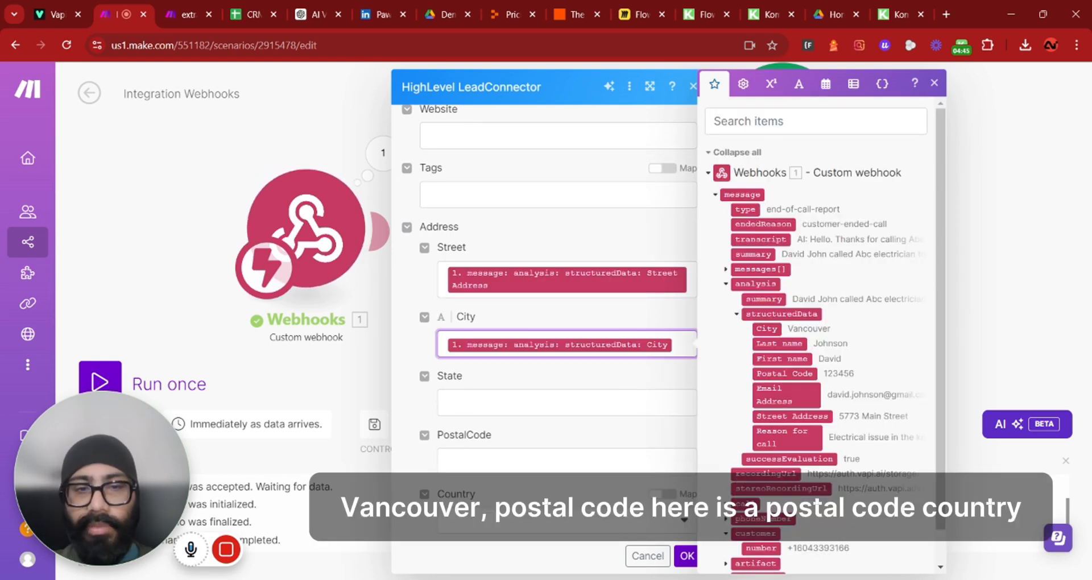
{"action": "scroll", "coordinate": [565, 398], "scroll_direction": "down", "scroll_amount": 2}
{"action": "left_click", "coordinate": [565, 391]}
{"action": "left_click", "coordinate": [785, 373]}
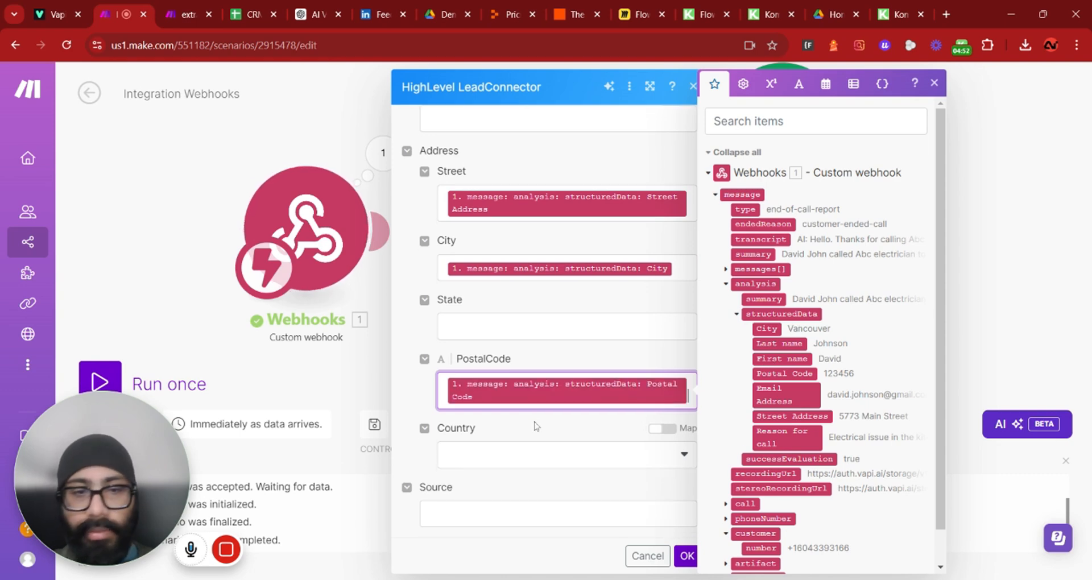
Set the contact's Country to Canada
{"action": "scroll", "coordinate": [537, 426], "scroll_direction": "down", "scroll_amount": 2}
{"action": "left_click", "coordinate": [512, 354]}
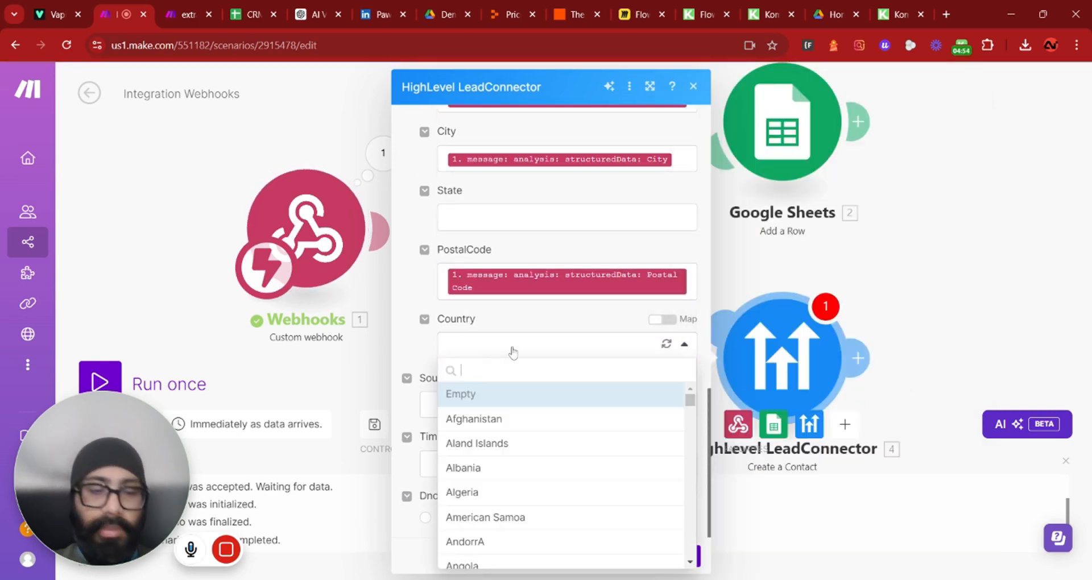
{"action": "type", "text": "can"}
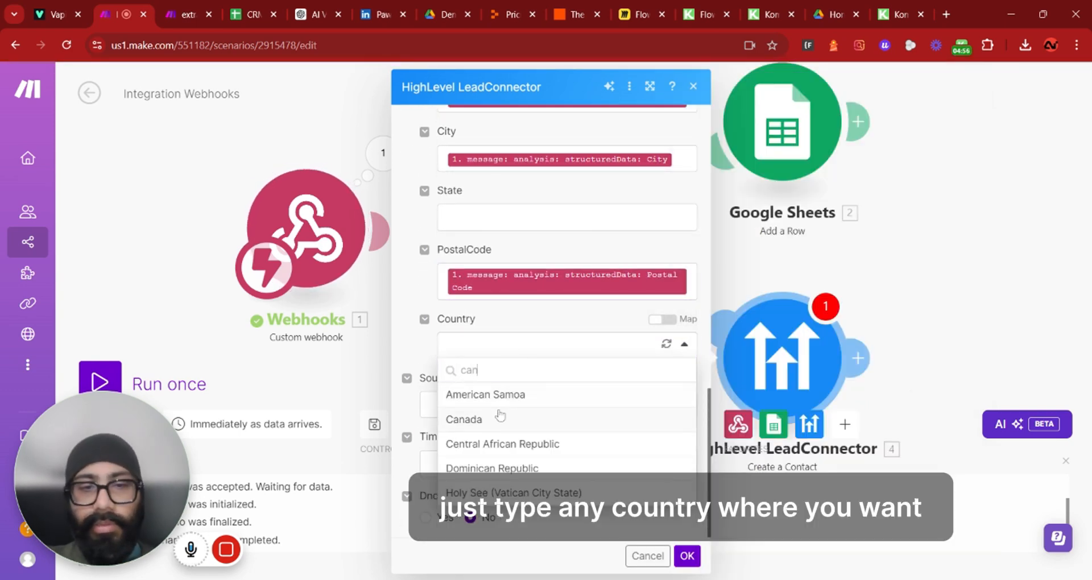
{"action": "left_click", "coordinate": [500, 416]}
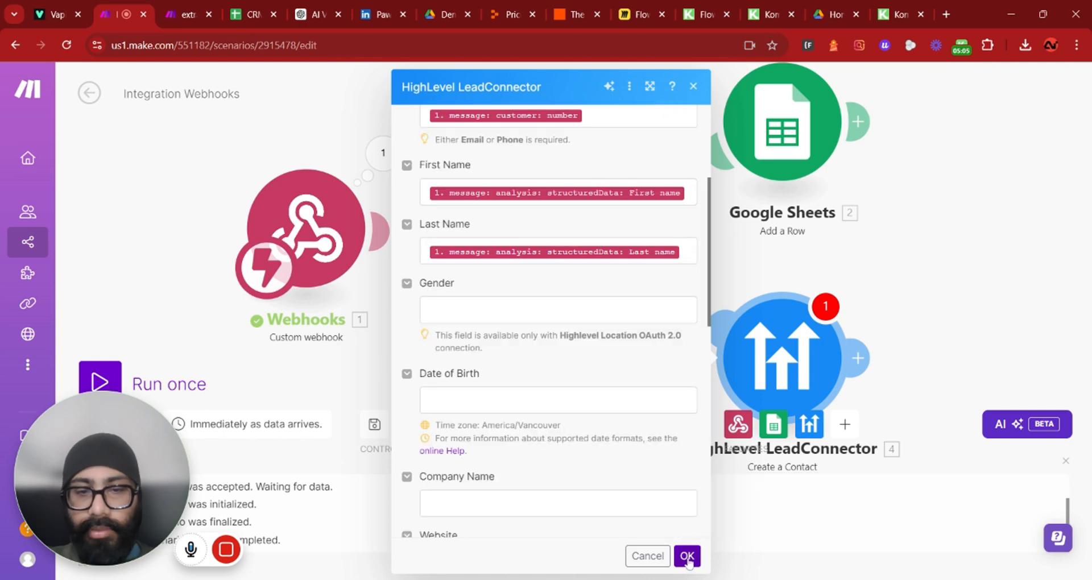
Add a HighLevel LeadConnector Add a Note to the Contact module after the Create a Contact module
{"action": "left_click", "coordinate": [688, 557]}
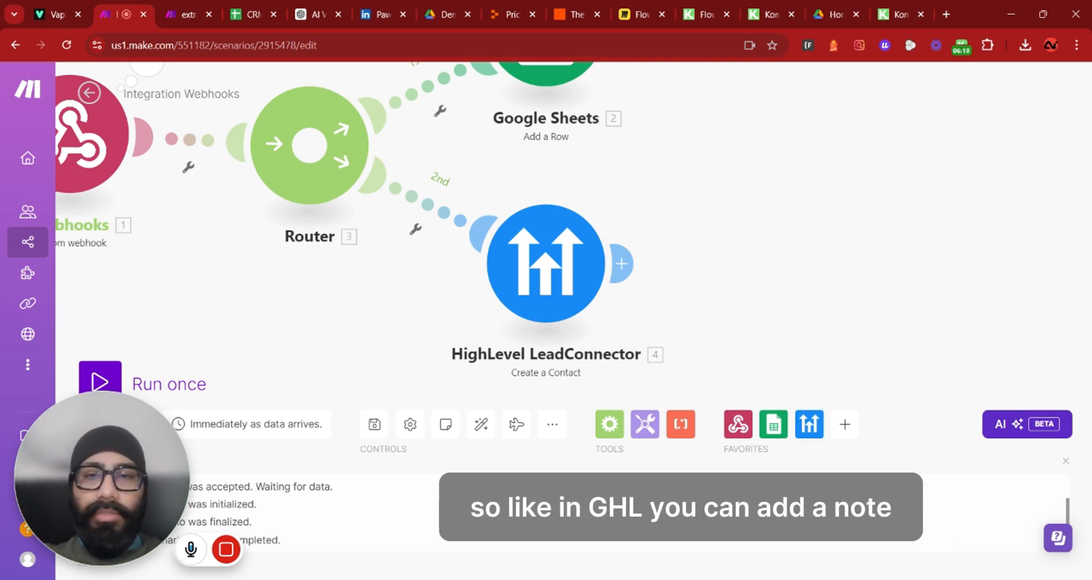
{"action": "left_click", "coordinate": [625, 265]}
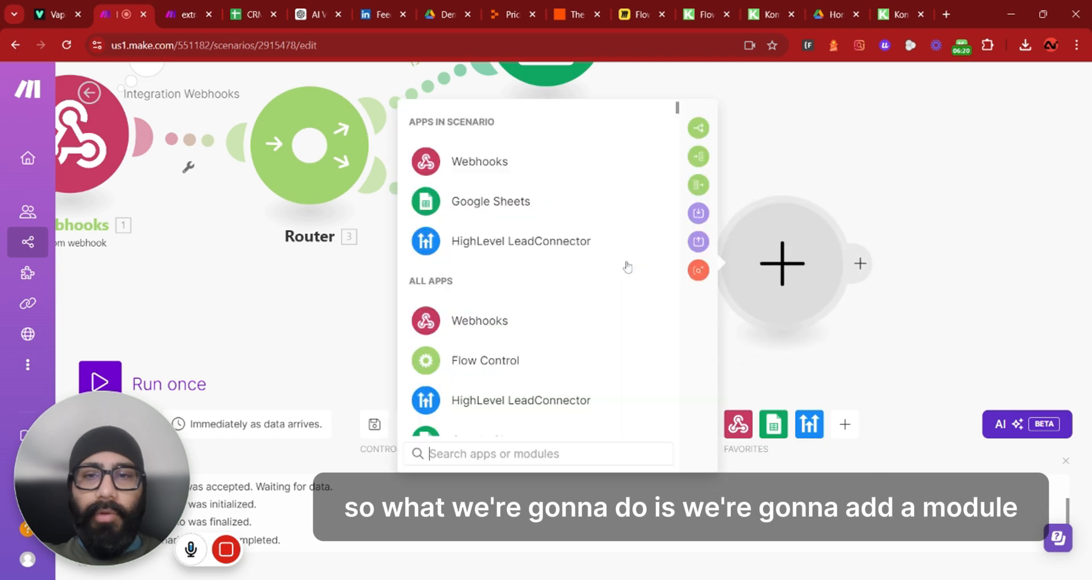
{"action": "left_click", "coordinate": [511, 241]}
{"action": "scroll", "coordinate": [523, 280], "scroll_direction": "down", "scroll_amount": 10}
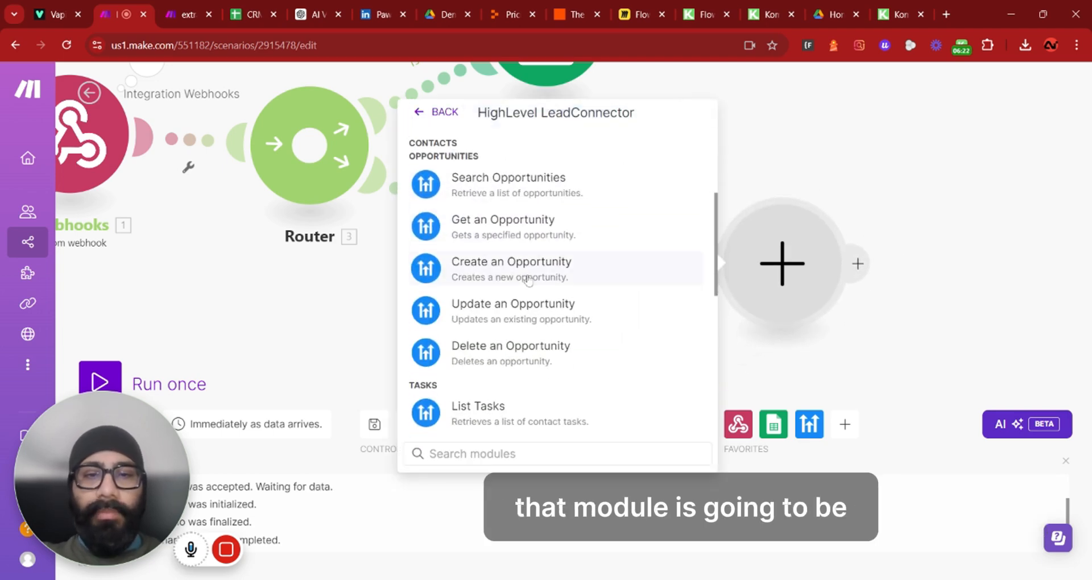
{"action": "left_click", "coordinate": [538, 301]}
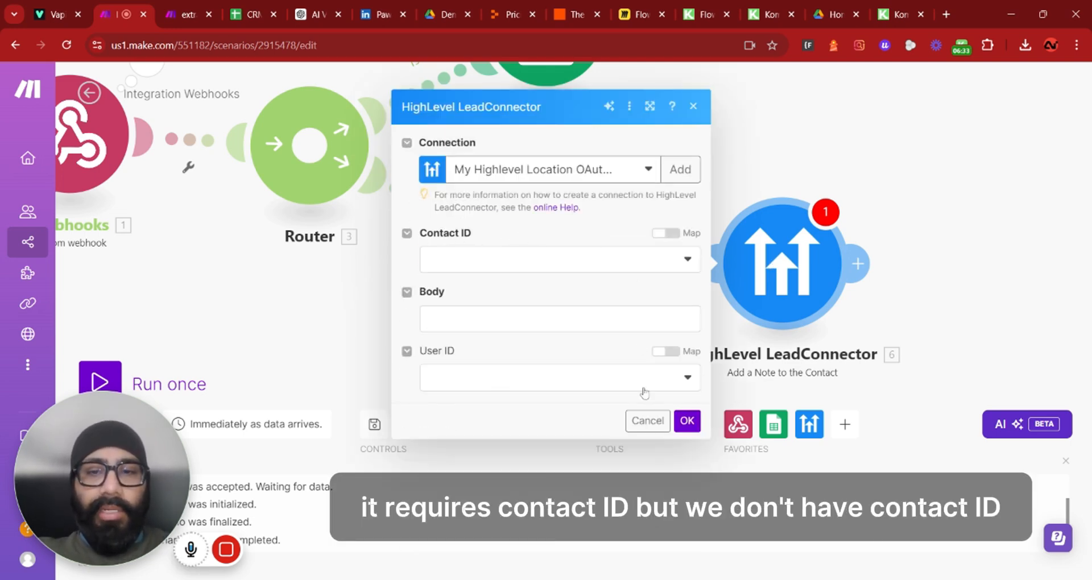
{"action": "left_click", "coordinate": [686, 421]}
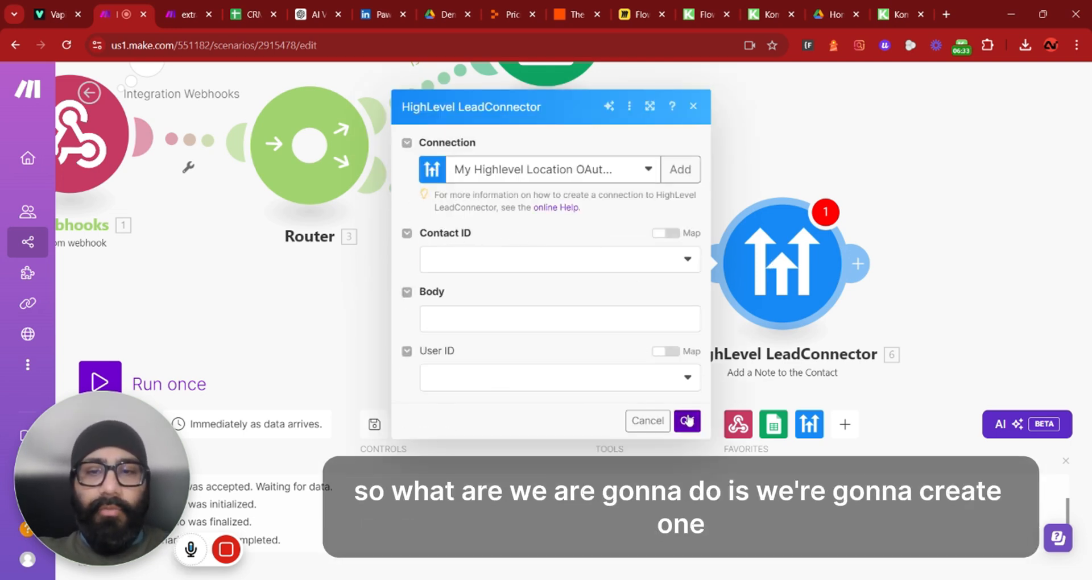
{"action": "left_click", "coordinate": [693, 106]}
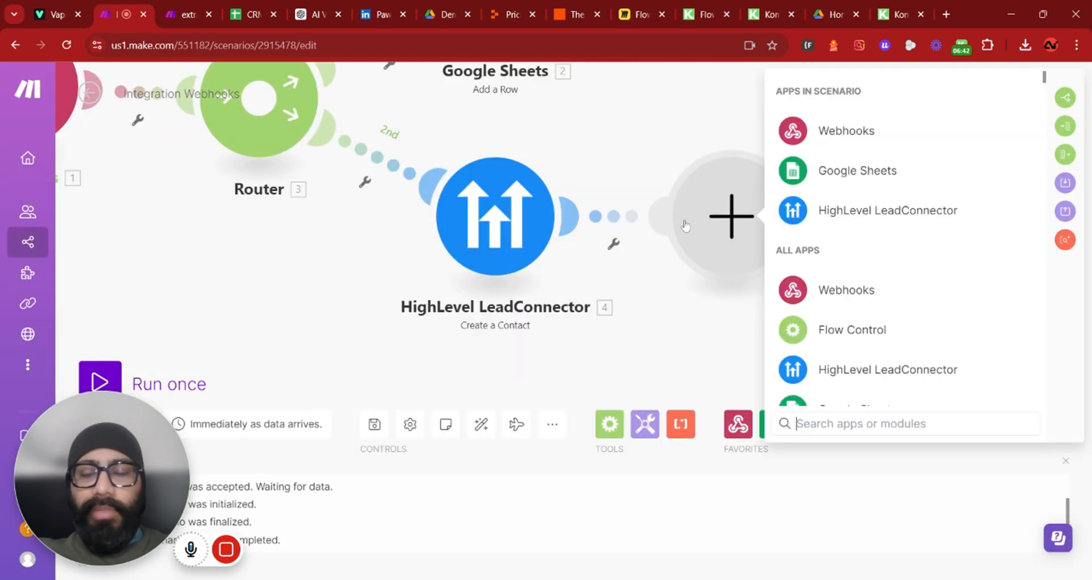
Insert a HighLevel LeadConnector Search Contacts module between Create a Contact and Add a Note, querying by customer number
{"action": "left_click", "coordinate": [804, 210]}
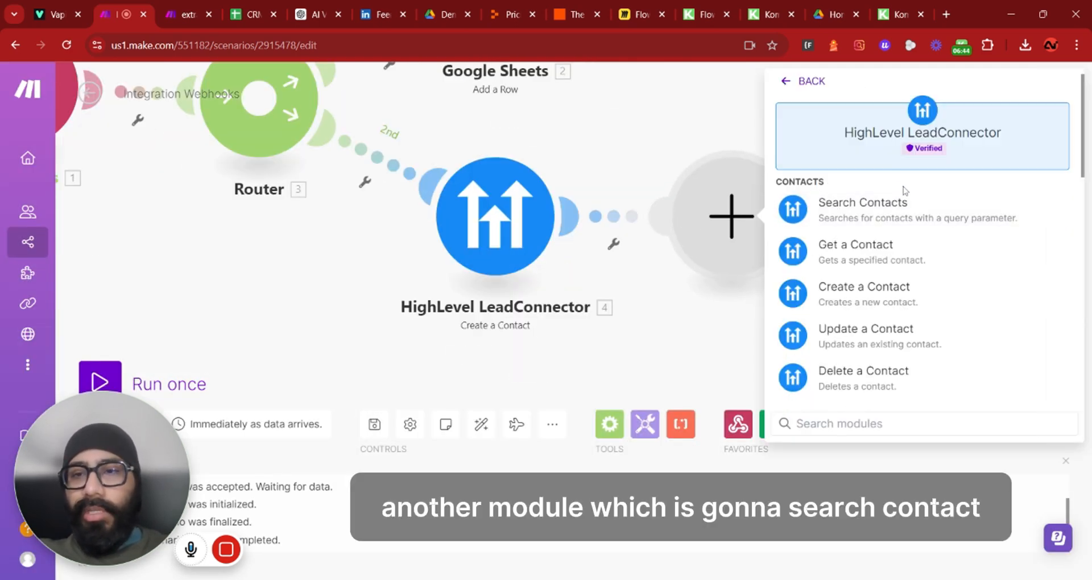
{"action": "left_click", "coordinate": [891, 209]}
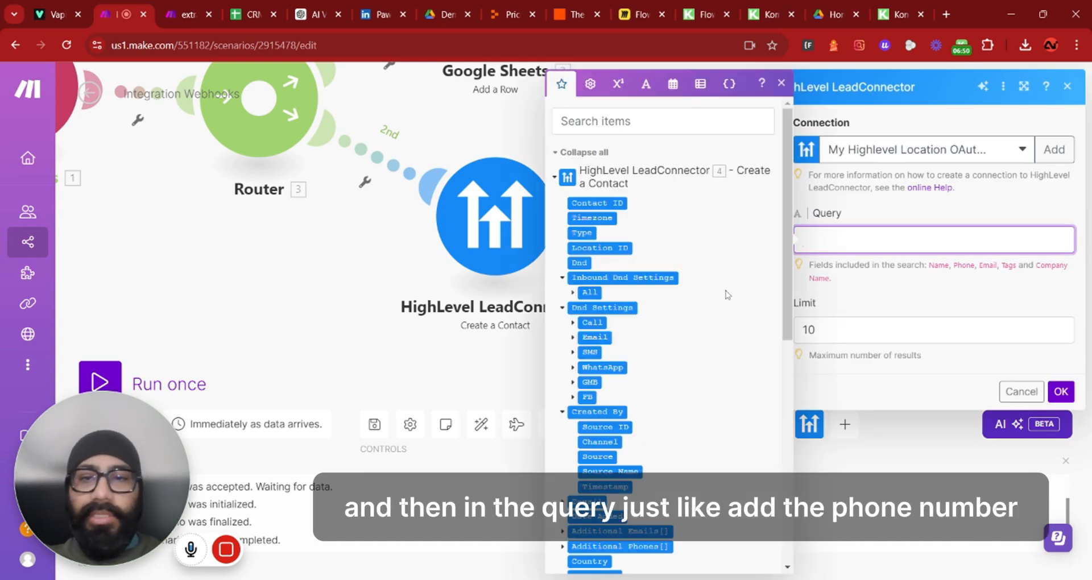
{"action": "scroll", "coordinate": [659, 311], "scroll_direction": "down", "scroll_amount": 8}
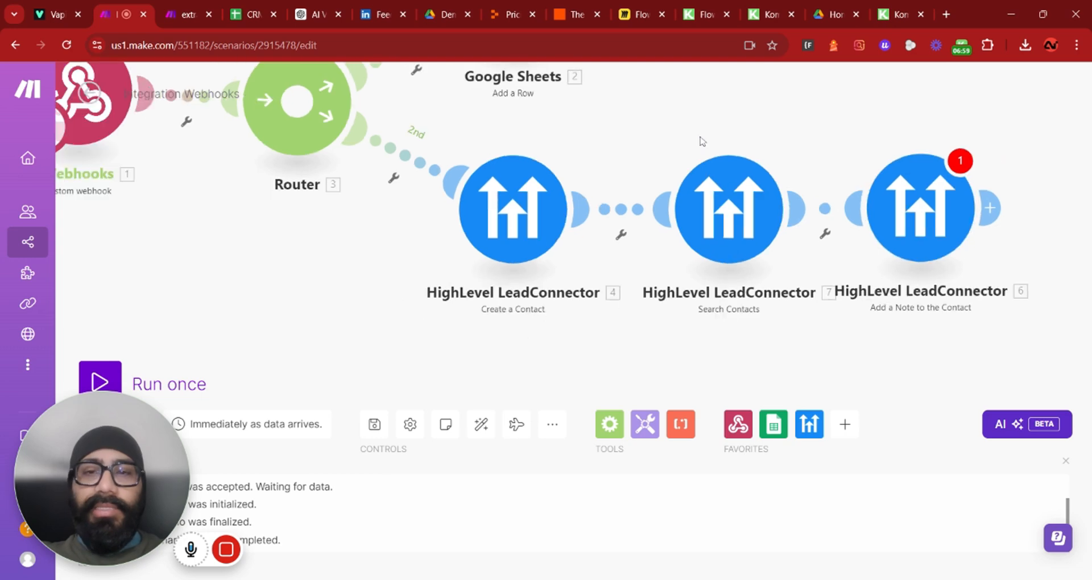
{"action": "left_click_drag", "start_coordinate": [703, 141], "coordinate": [599, 184]}
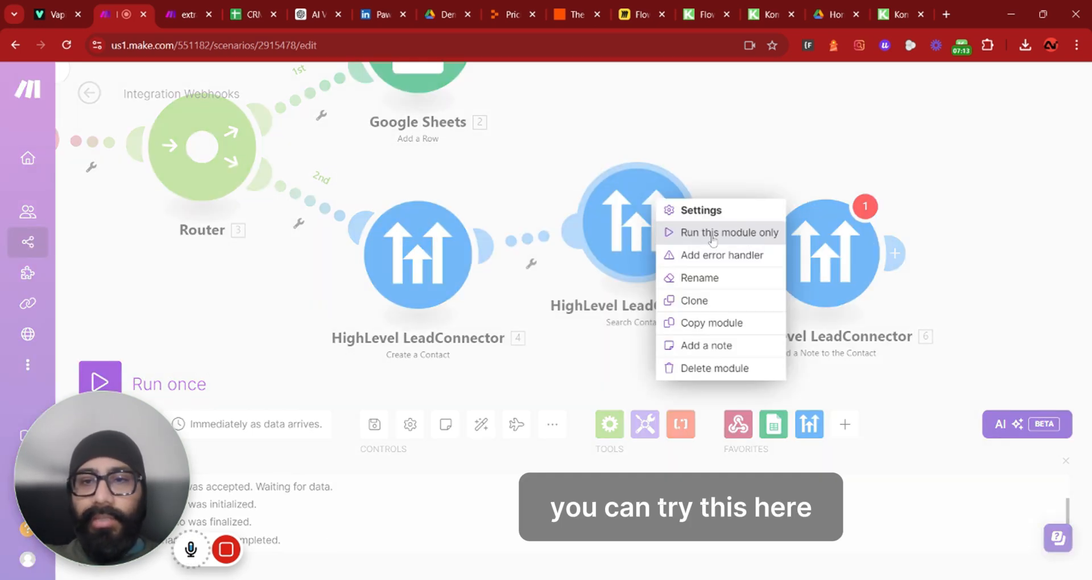
Run the Search Contacts module alone with a test customer phone number and inspect the returned contact ID
{"action": "left_click", "coordinate": [712, 234]}
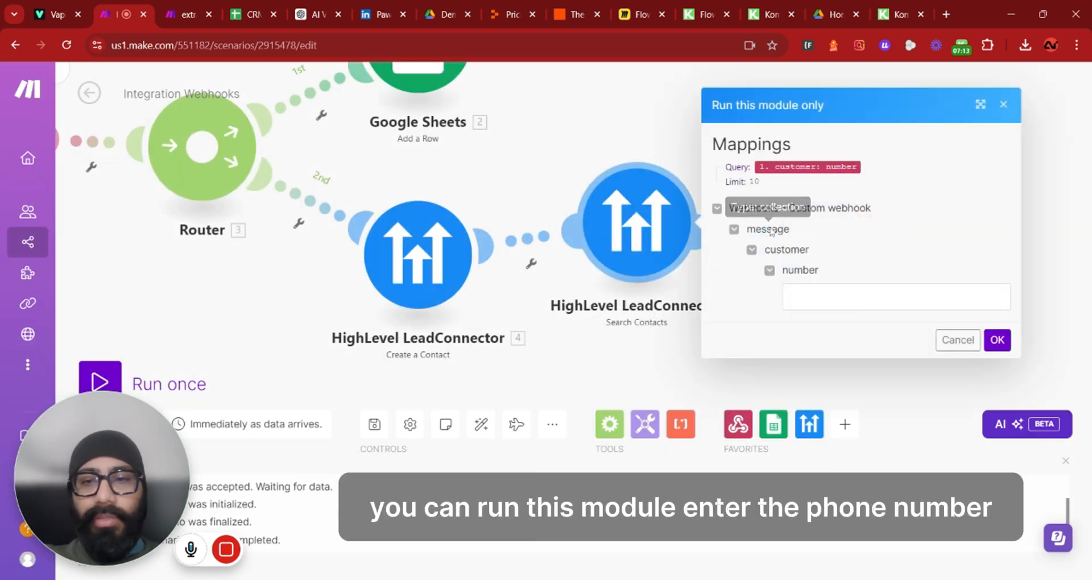
{"action": "left_click", "coordinate": [852, 299]}
{"action": "key", "text": "ctrl+v"}
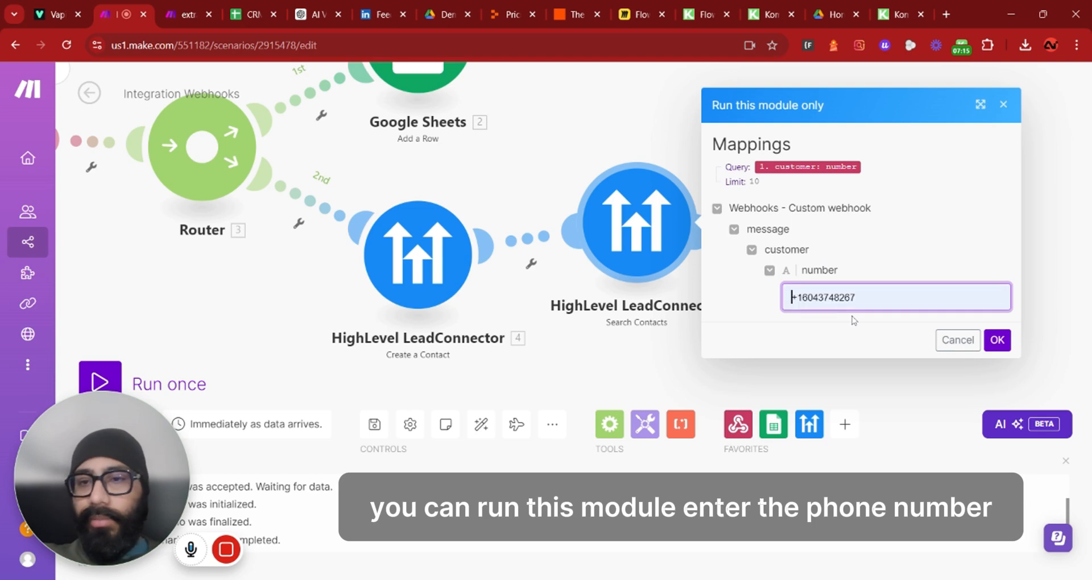
{"action": "left_click", "coordinate": [997, 339]}
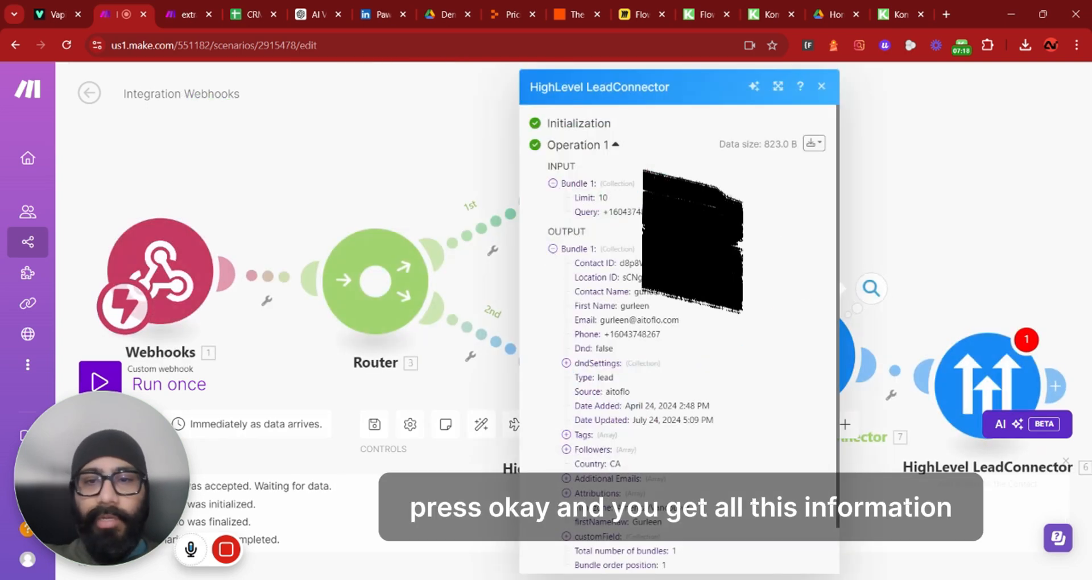
{"action": "scroll", "coordinate": [677, 341], "scroll_direction": "down", "scroll_amount": 1}
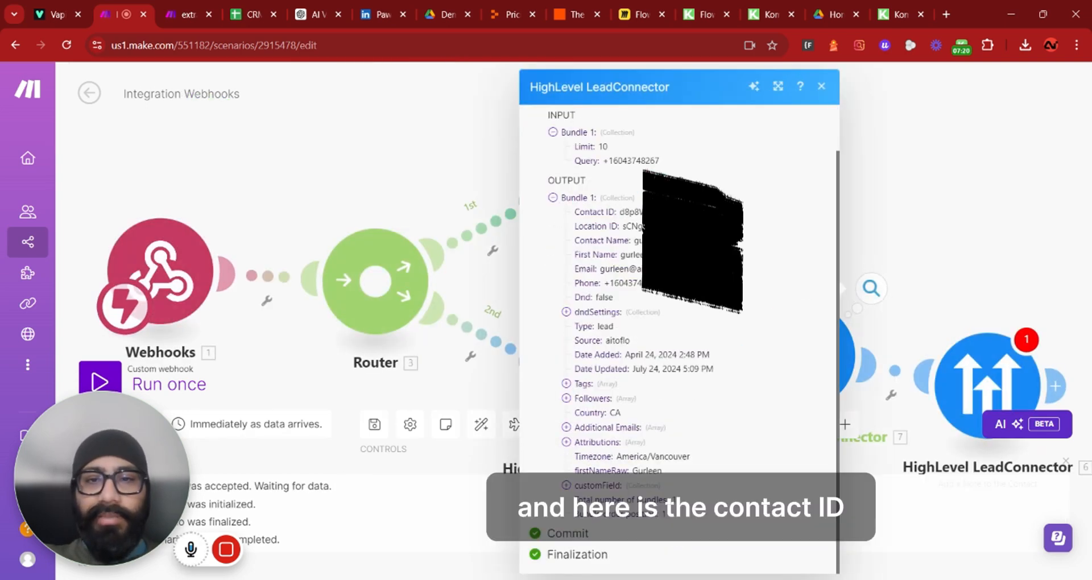
{"action": "triple_click", "coordinate": [676, 212]}
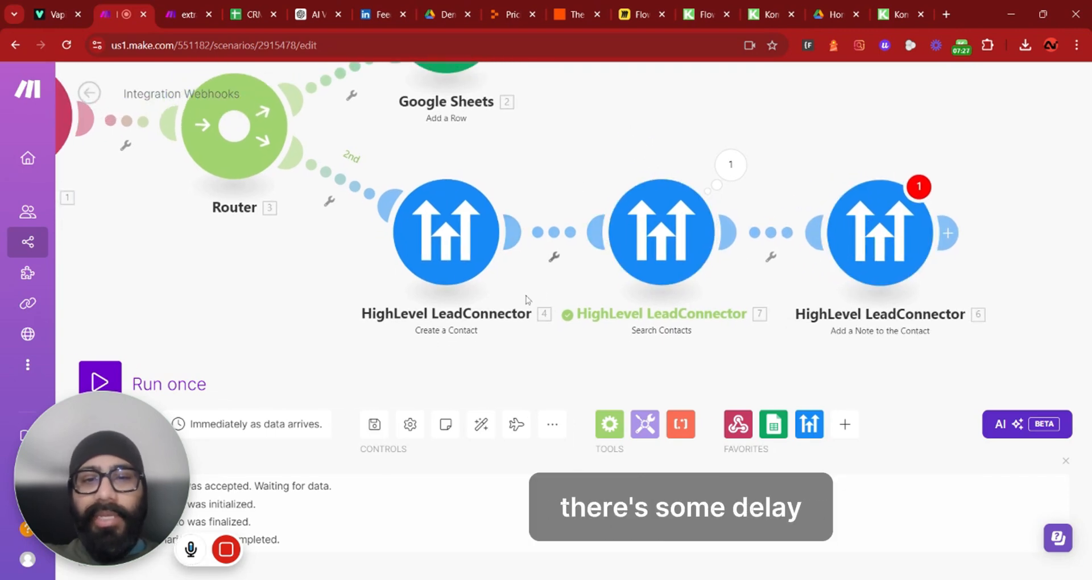
Insert a Tools Sleep module between Create a Contact and Search Contacts with a delay of 5 seconds
{"action": "left_click", "coordinate": [657, 420]}
{"action": "scroll", "coordinate": [770, 232], "scroll_direction": "down", "scroll_amount": 5}
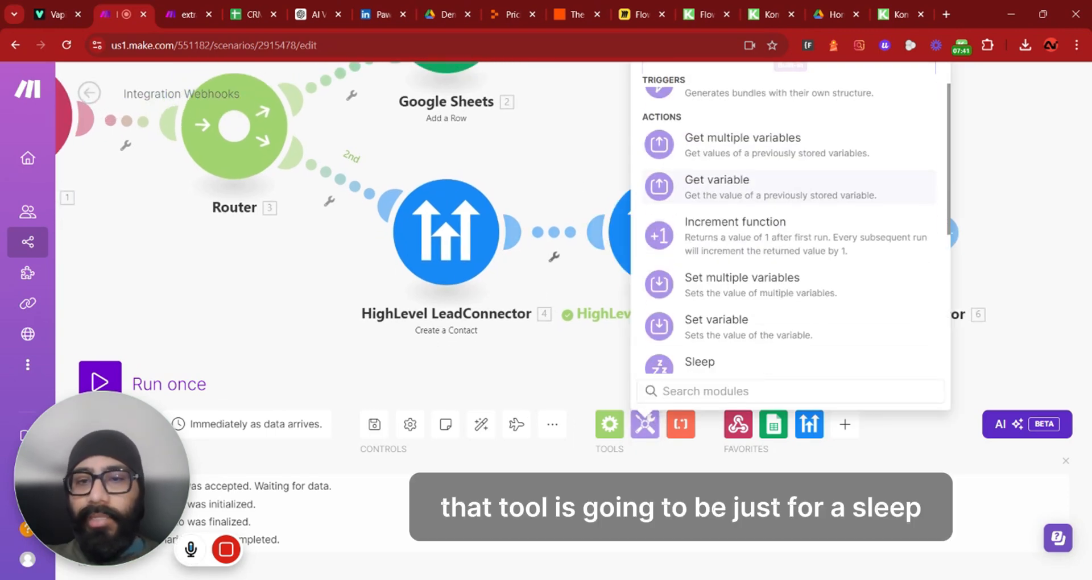
{"action": "left_click", "coordinate": [699, 274]}
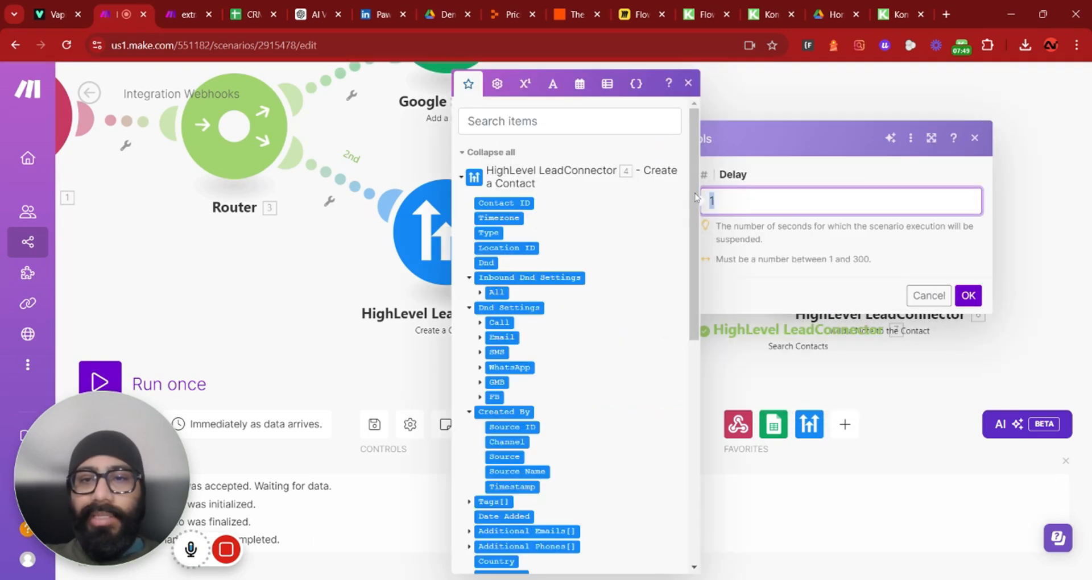
{"action": "type", "text": "5"}
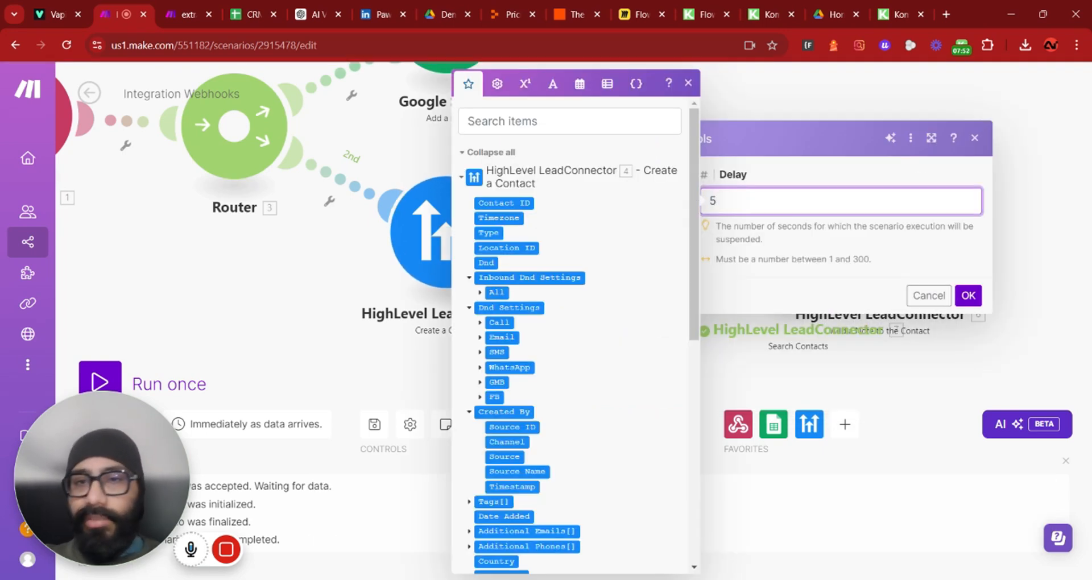
{"action": "key", "text": "Return"}
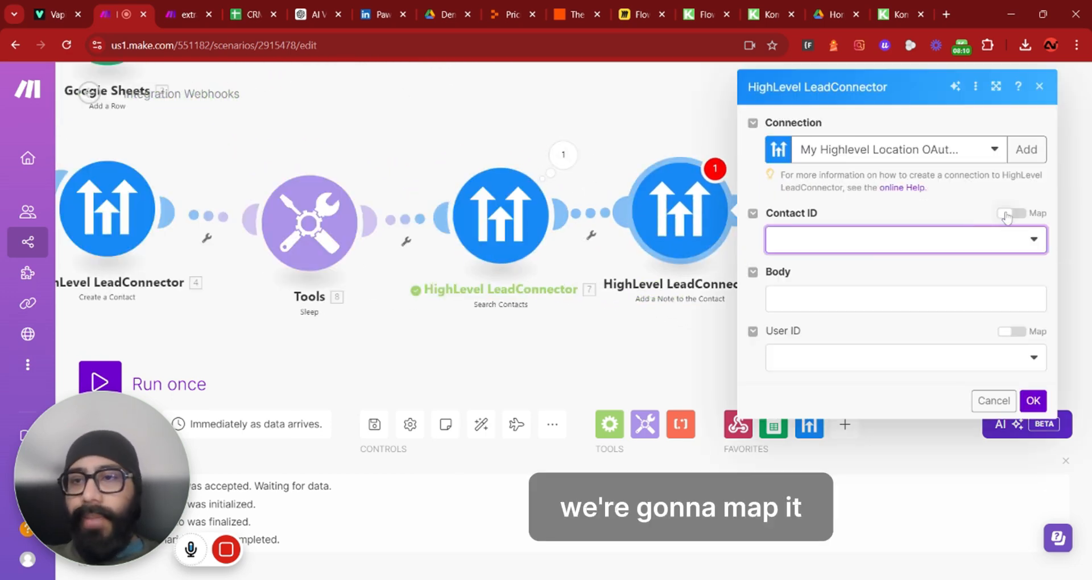
Map the Search Contacts Contact ID into the note module's Contact ID field
{"action": "left_click", "coordinate": [1005, 214]}
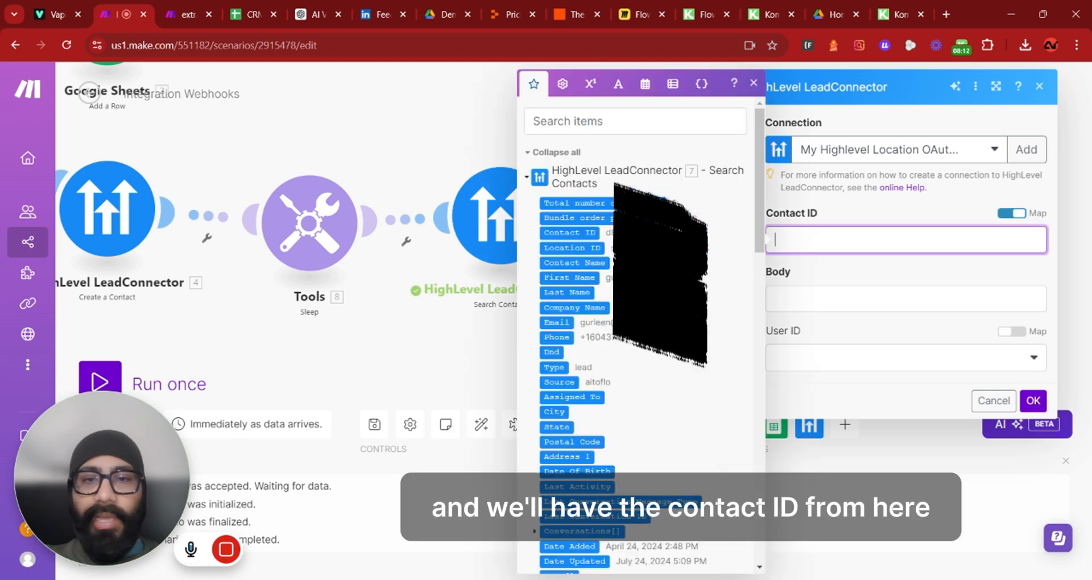
{"action": "left_click", "coordinate": [585, 232]}
{"action": "left_click", "coordinate": [850, 299]}
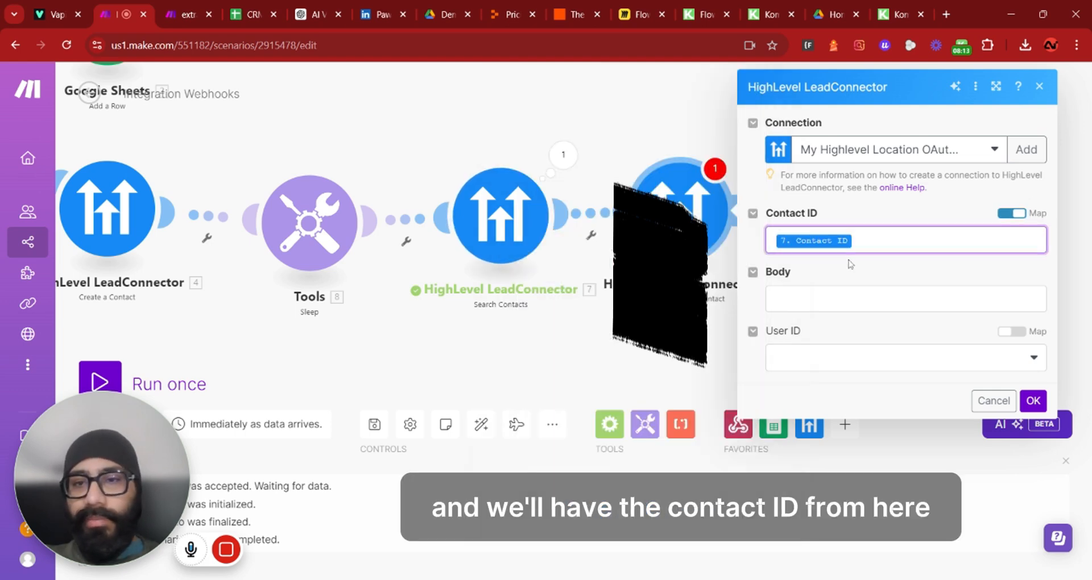
Compose the note Body from structured data Reason for call, then a line RecordingURL: followed by the message recordingUrl
{"action": "scroll", "coordinate": [637, 341], "scroll_direction": "down", "scroll_amount": 15}
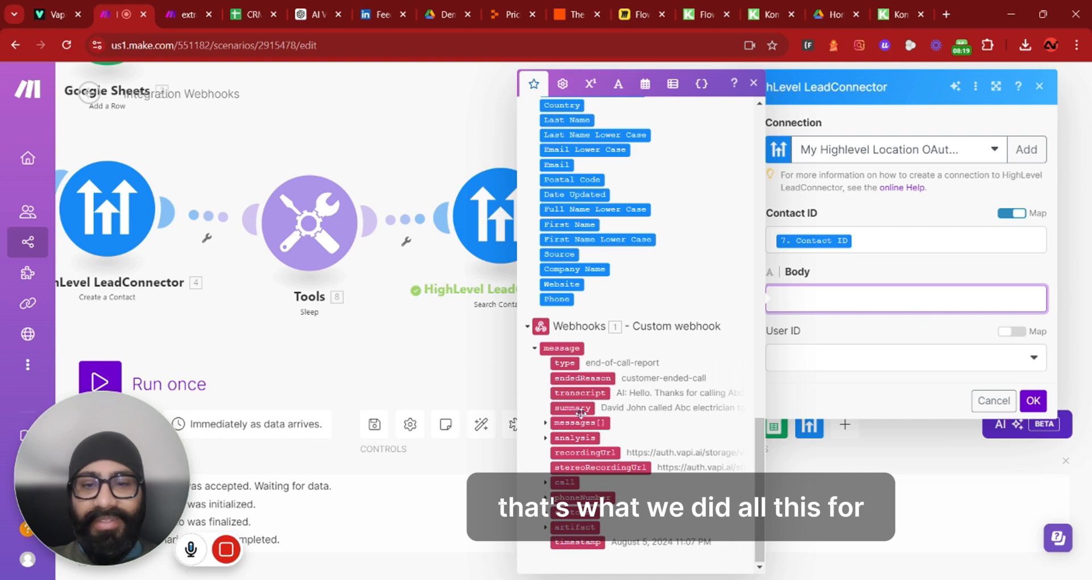
{"action": "left_click", "coordinate": [546, 439]}
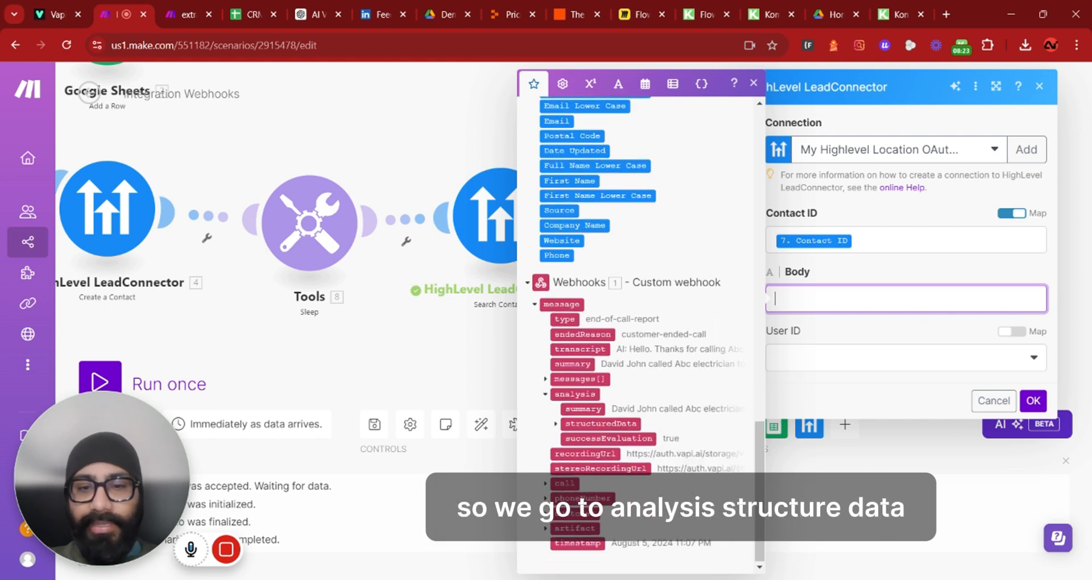
{"action": "left_click", "coordinate": [556, 423]}
{"action": "scroll", "coordinate": [625, 341], "scroll_direction": "down", "scroll_amount": 3}
{"action": "left_click", "coordinate": [603, 416]}
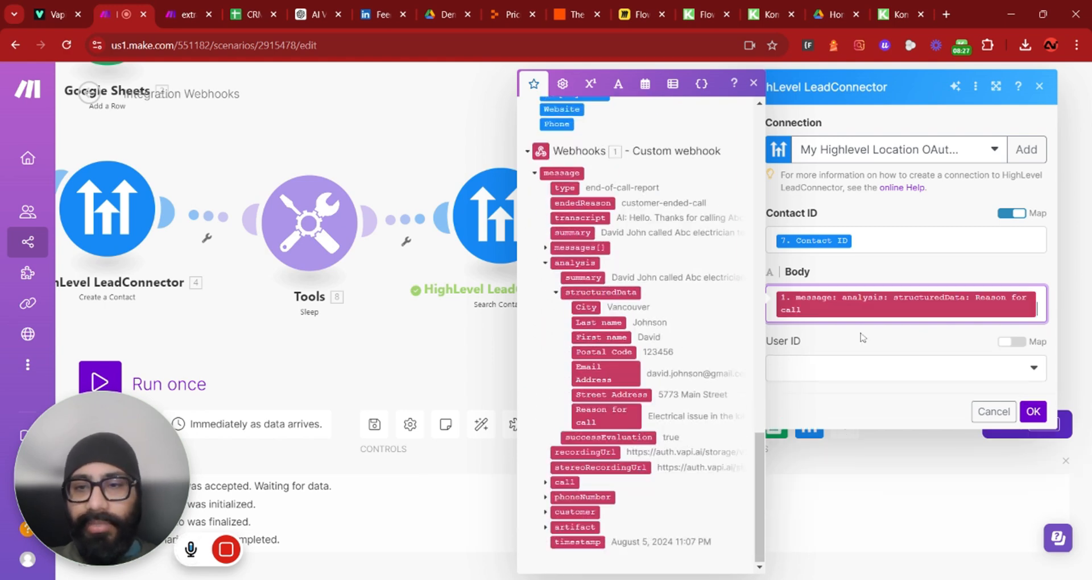
{"action": "key", "text": "Return"}
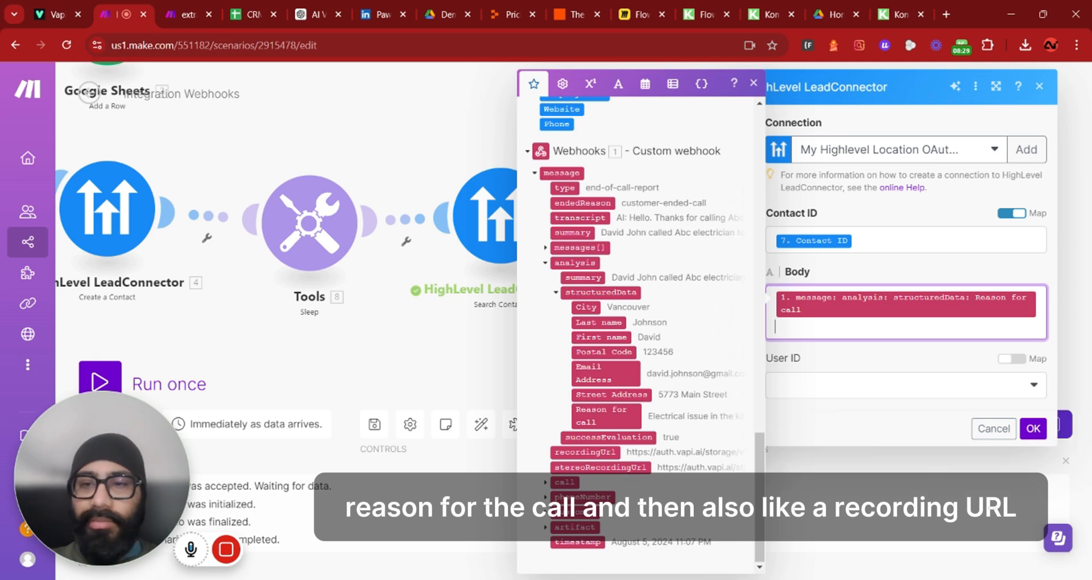
{"action": "type", "text": "RecordingURL:"}
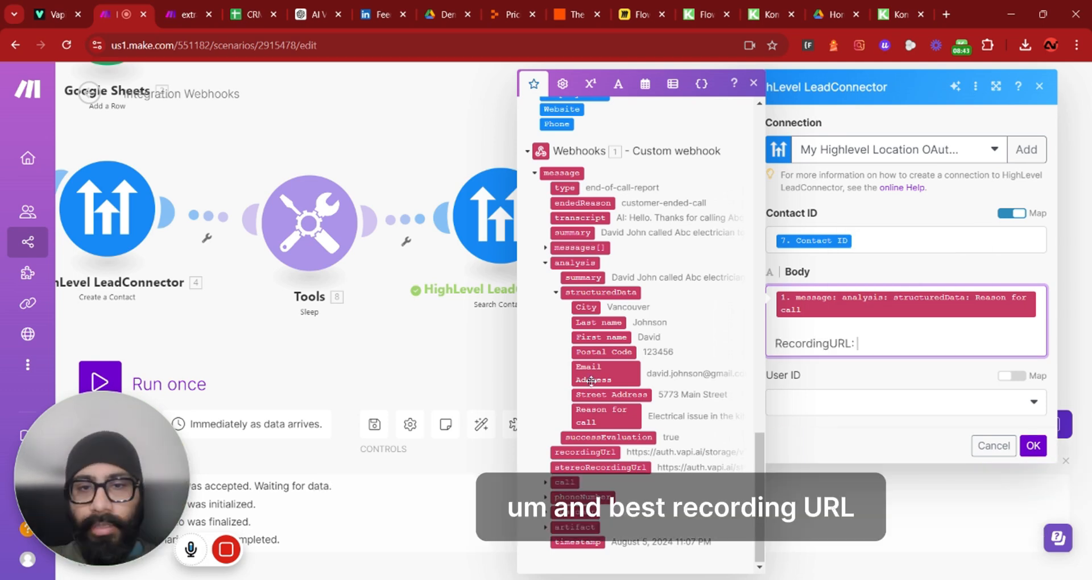
{"action": "left_click", "coordinate": [586, 452]}
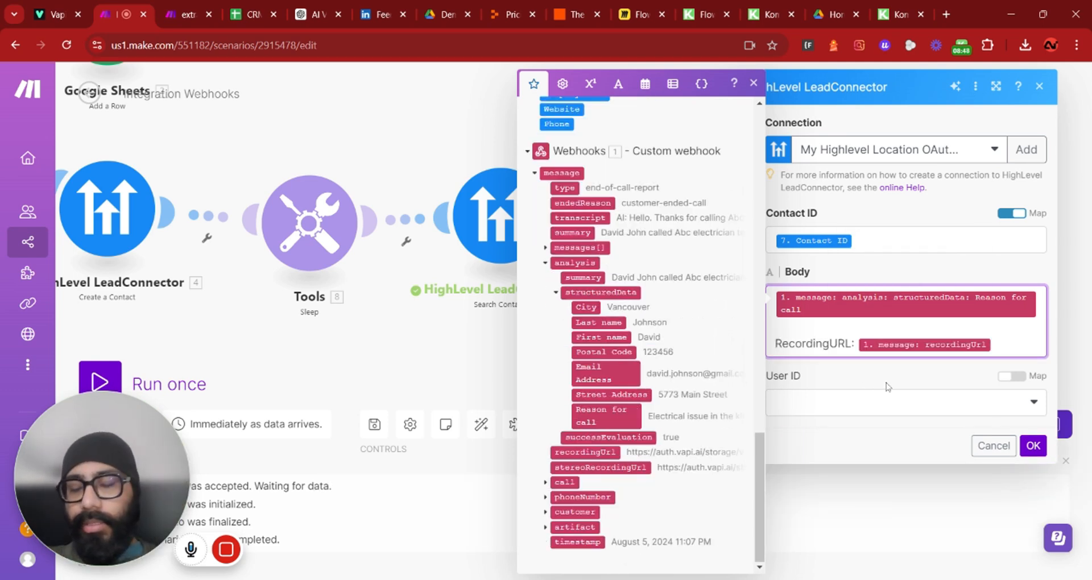
Select the account user as the note's User ID and save the module
{"action": "left_click", "coordinate": [1029, 417]}
{"action": "left_click", "coordinate": [840, 421]}
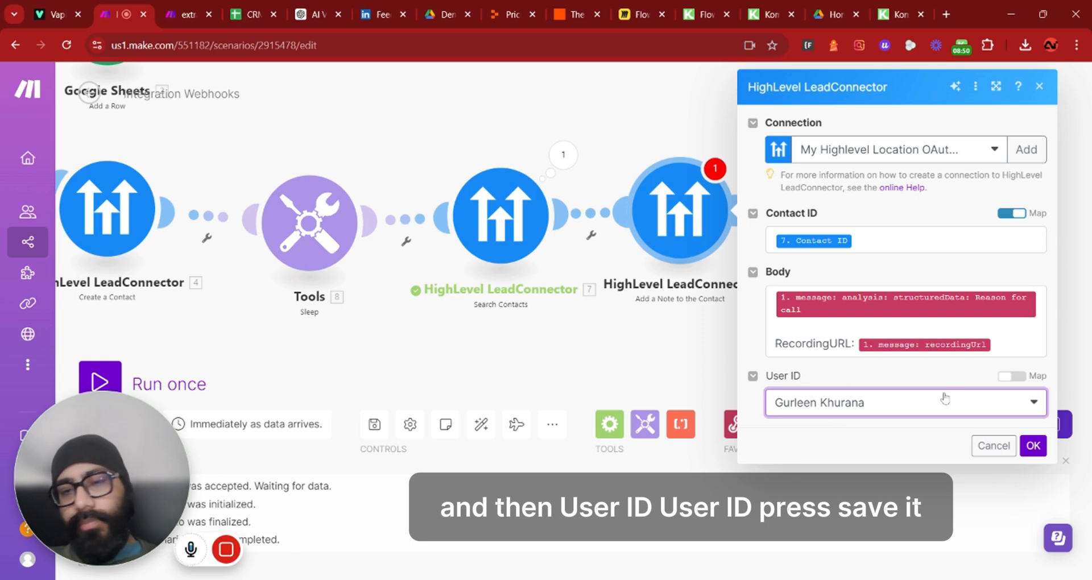
{"action": "left_click", "coordinate": [1033, 446]}
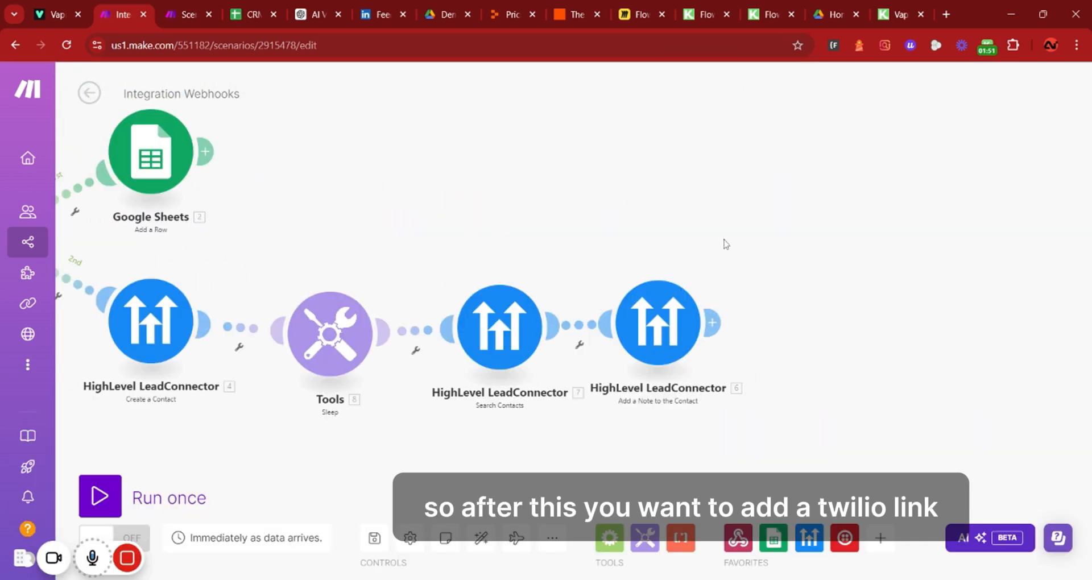
Add a Twilio Create a Message module after the note, sending from a phone number with the Twilio sender number selected
{"action": "left_click", "coordinate": [716, 322]}
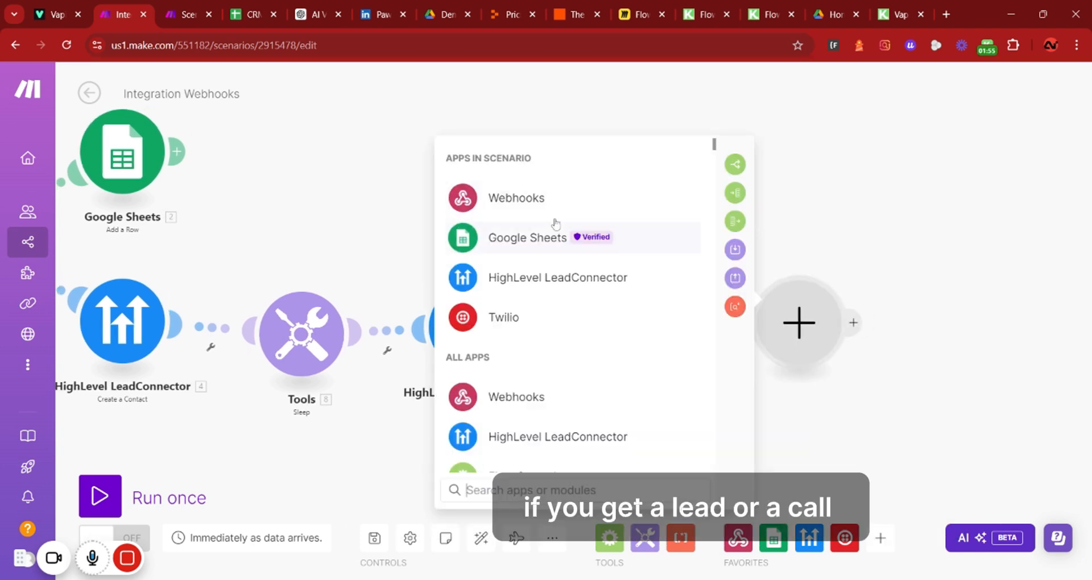
{"action": "left_click", "coordinate": [540, 317]}
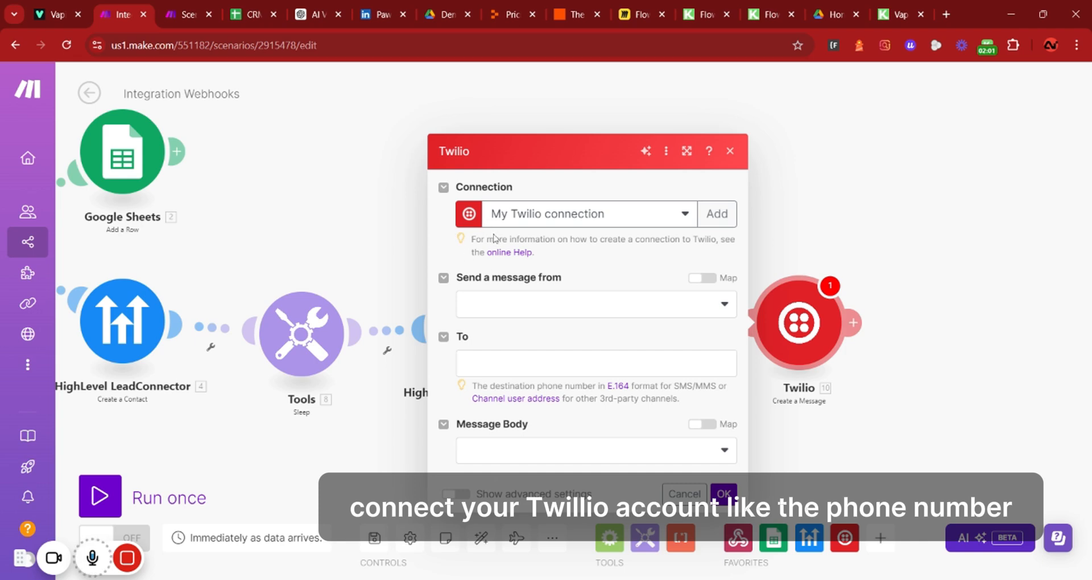
{"action": "left_click", "coordinate": [504, 304]}
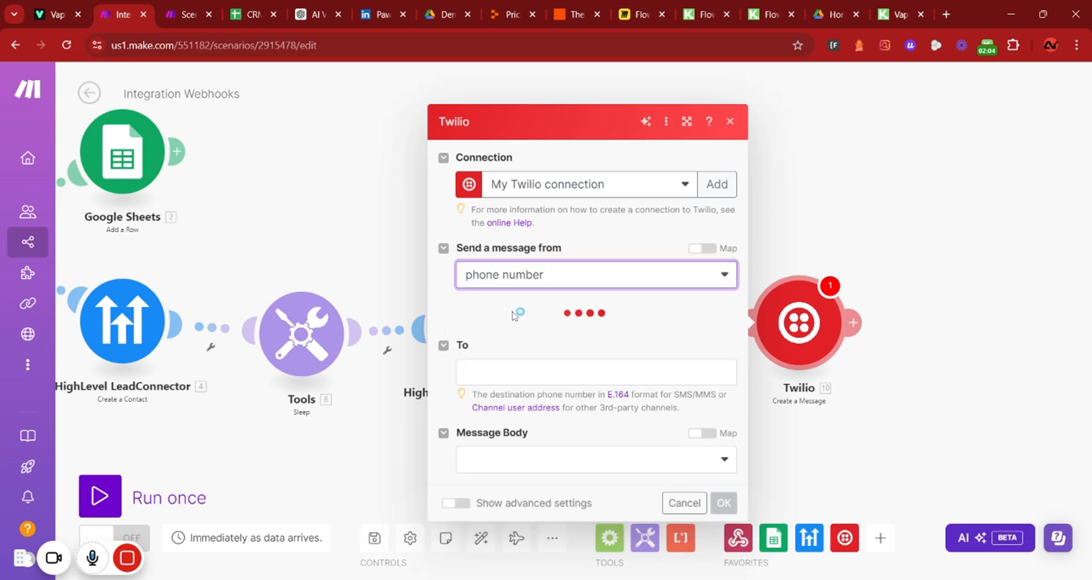
{"action": "left_click", "coordinate": [529, 387]}
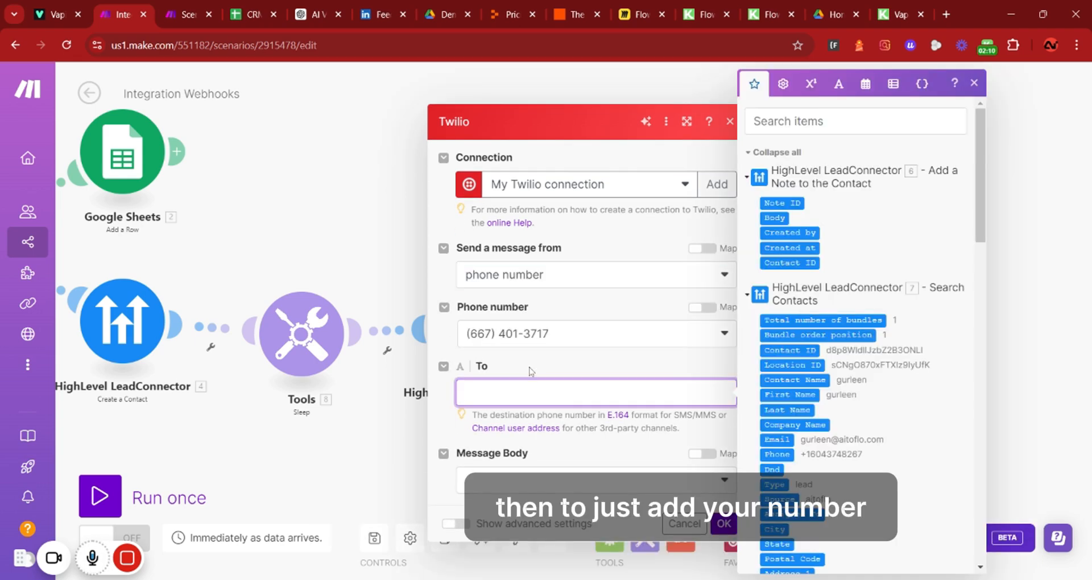
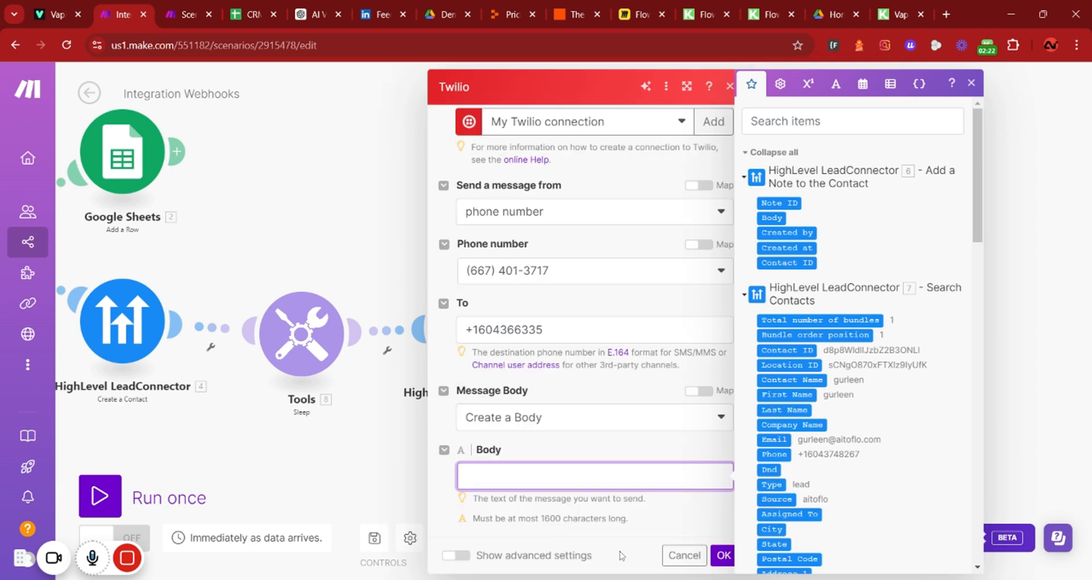
Enter the recipient phone number in To and set the message Body to New lead/call
{"action": "type", "text": "New lead/call"}
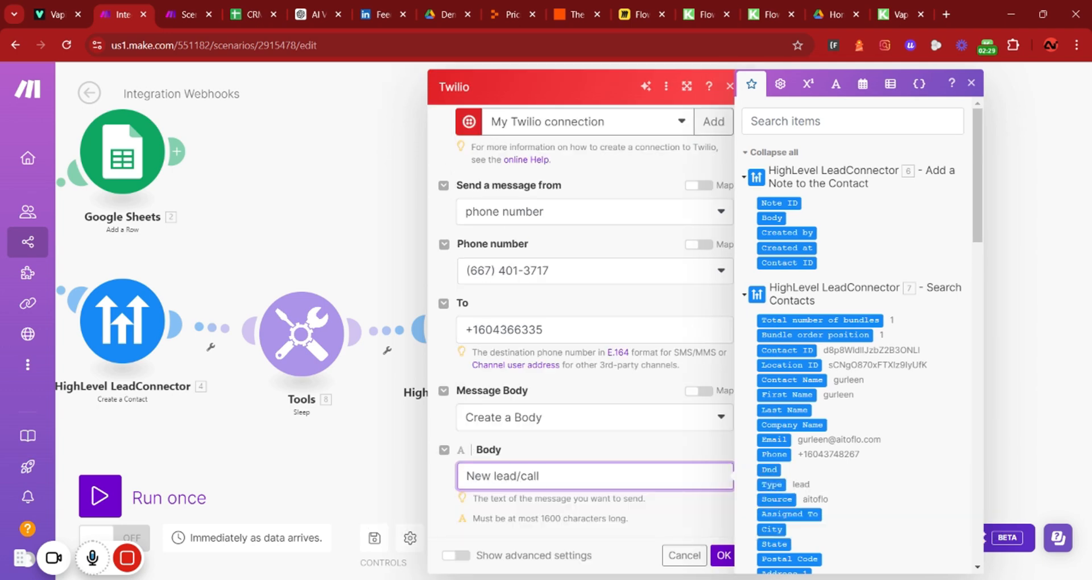
{"action": "type", "text": ","}
Extend the SMS Body after New lead/call, with the lines Name:, Phone number:, Reason: and Recording URl:
{"action": "key", "text": "Return"}
{"action": "type", "text": "Name:"}
{"action": "key", "text": "Return"}
{"action": "type", "text": "Phone number"}
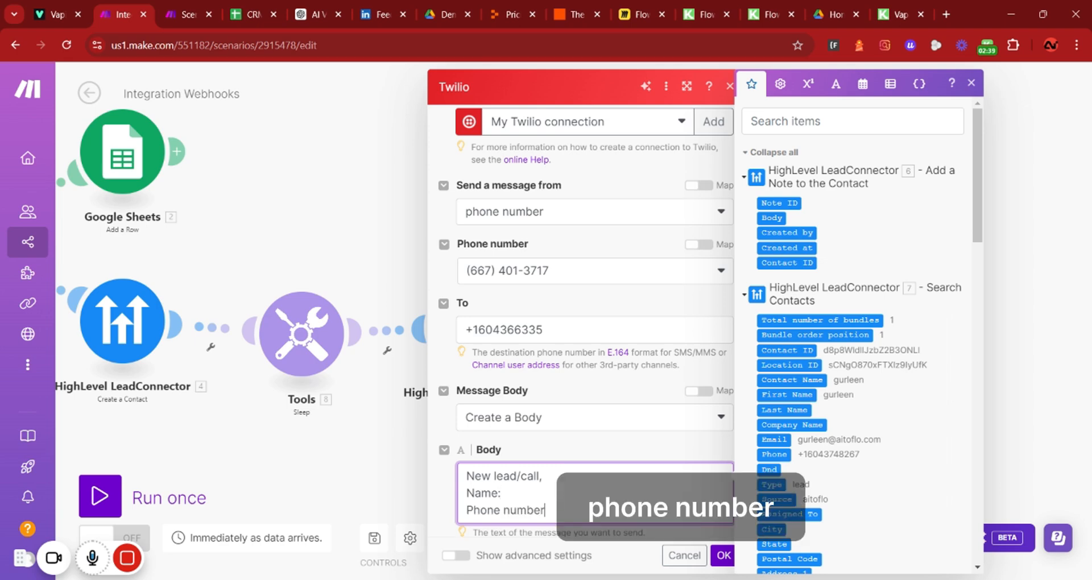
{"action": "type", "text": ":"}
{"action": "key", "text": "Return"}
{"action": "type", "text": "Reason:"}
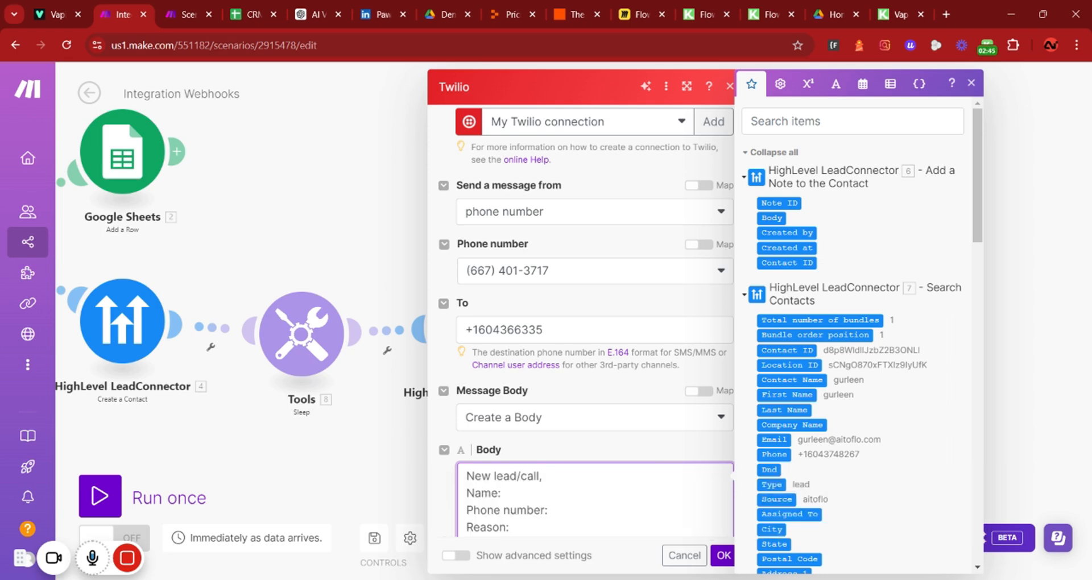
{"action": "key", "text": "Return"}
{"action": "type", "text": "Recording URl"}
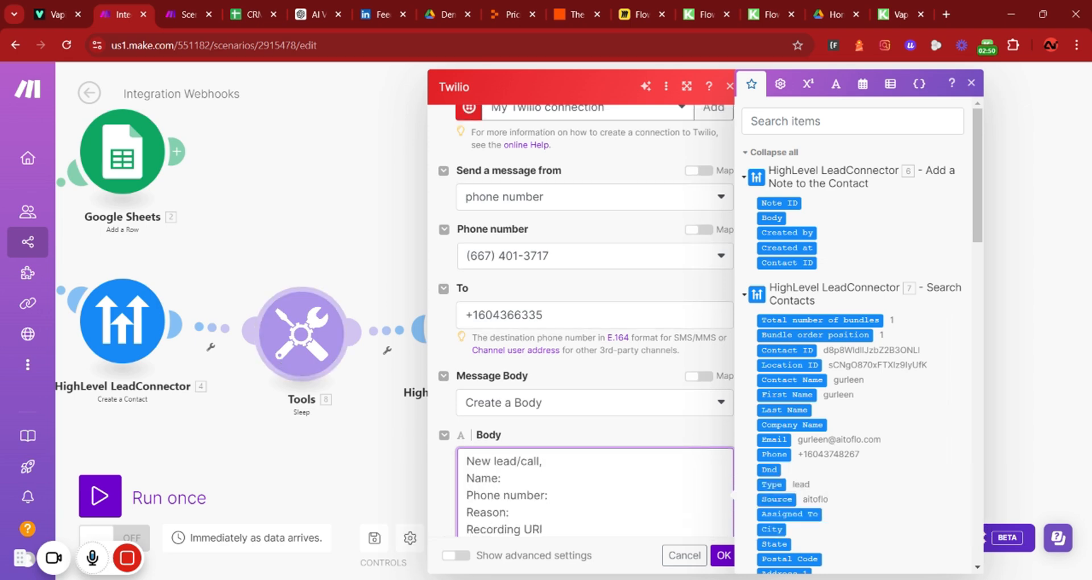
{"action": "type", "text": ":"}
Map the webhook's structured data First name and Last name after Name: in the SMS body
{"action": "scroll", "coordinate": [777, 407], "scroll_direction": "down", "scroll_amount": 15}
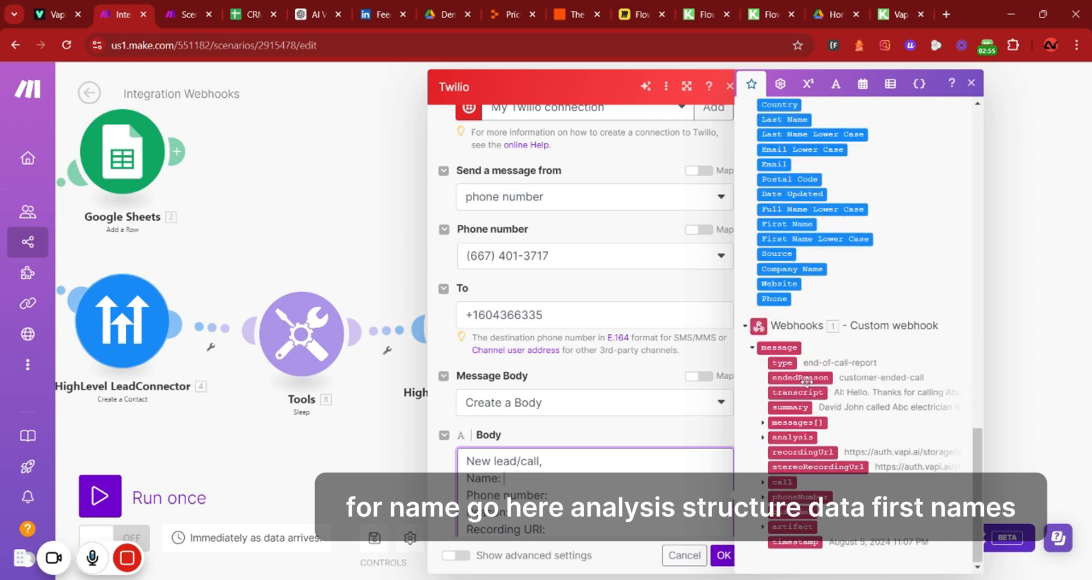
{"action": "left_click", "coordinate": [769, 436]}
{"action": "scroll", "coordinate": [771, 432], "scroll_direction": "down", "scroll_amount": 1}
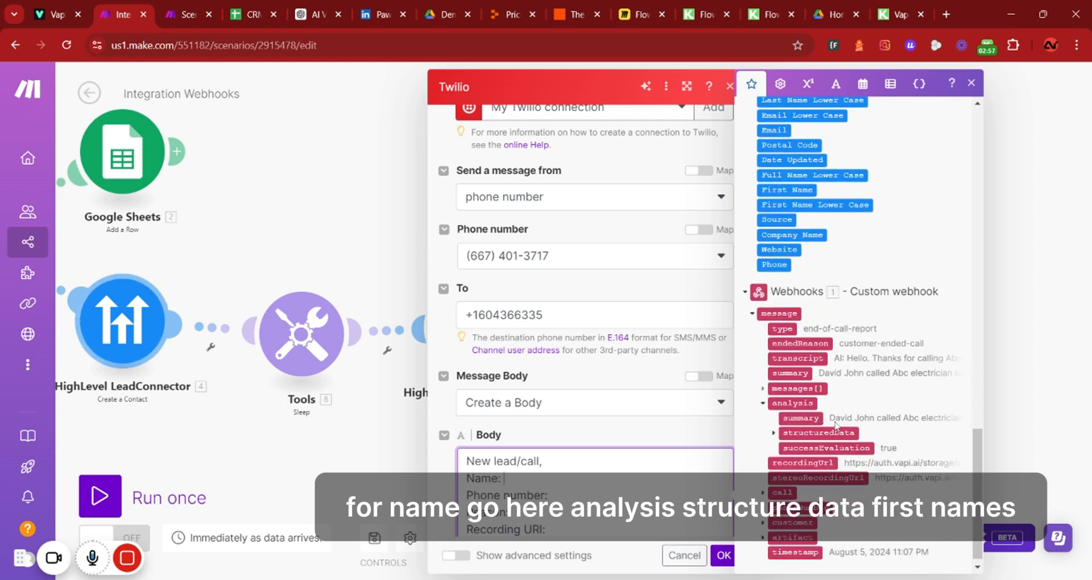
{"action": "left_click", "coordinate": [773, 423]}
{"action": "left_click", "coordinate": [817, 467]}
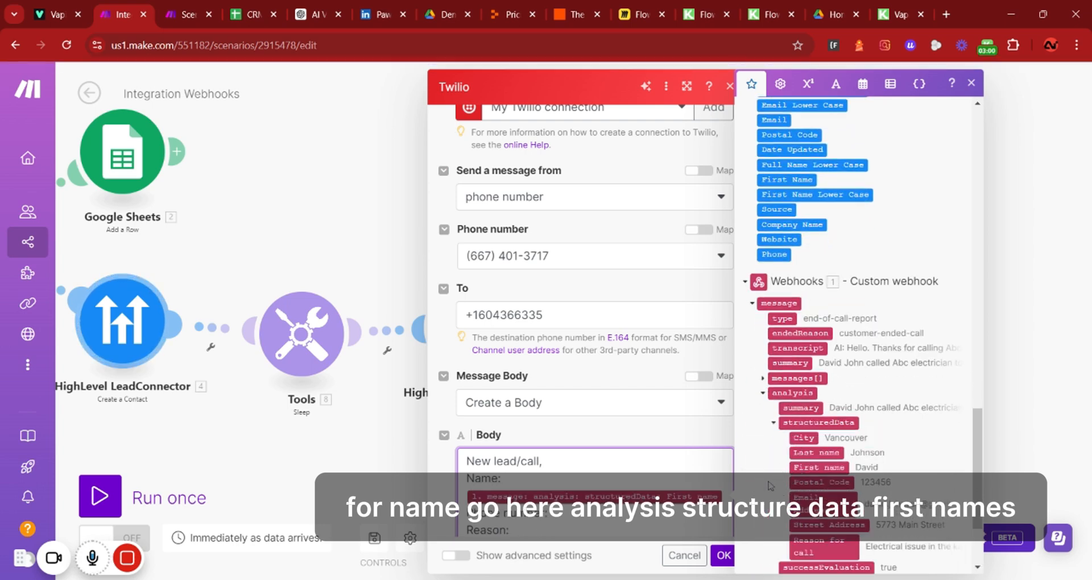
{"action": "left_click", "coordinate": [815, 453]}
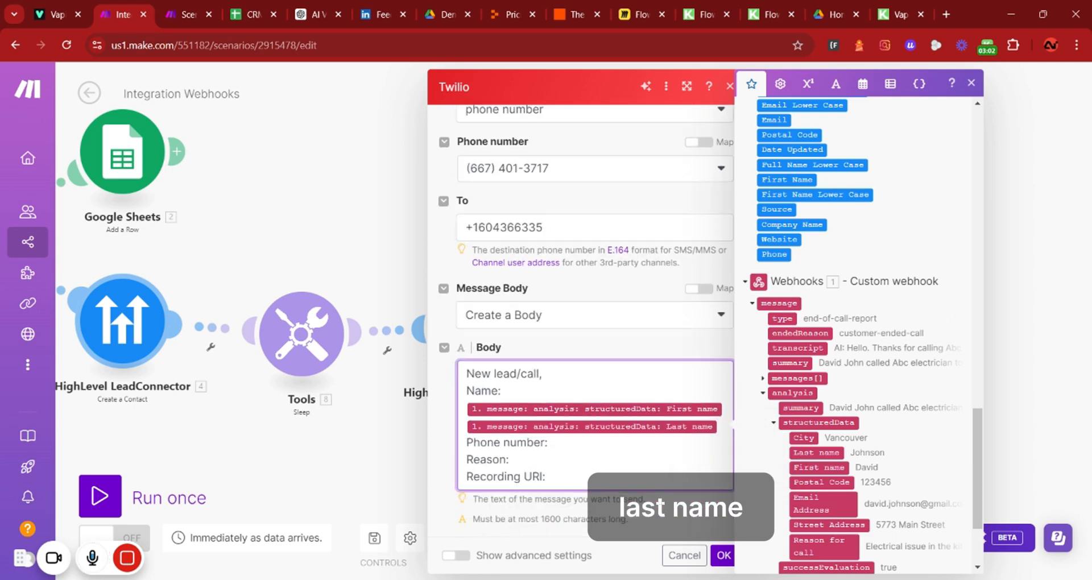
Map the customer number after Phone number: and structured data Reason for call after Reason:, then save the Twilio module
{"action": "scroll", "coordinate": [848, 476], "scroll_direction": "down", "scroll_amount": 3}
{"action": "left_click", "coordinate": [762, 514]}
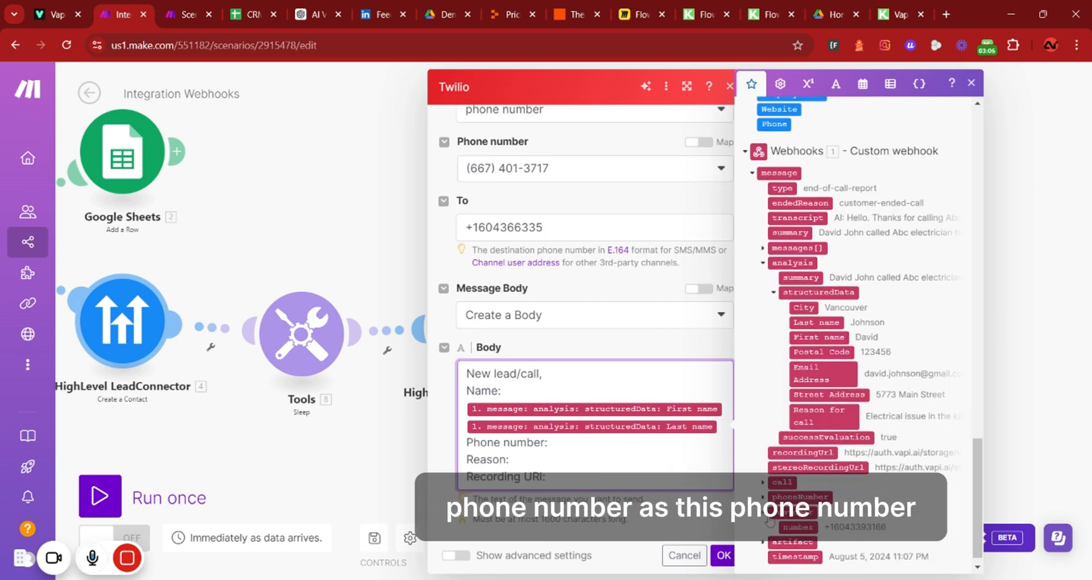
{"action": "left_click", "coordinate": [790, 527]}
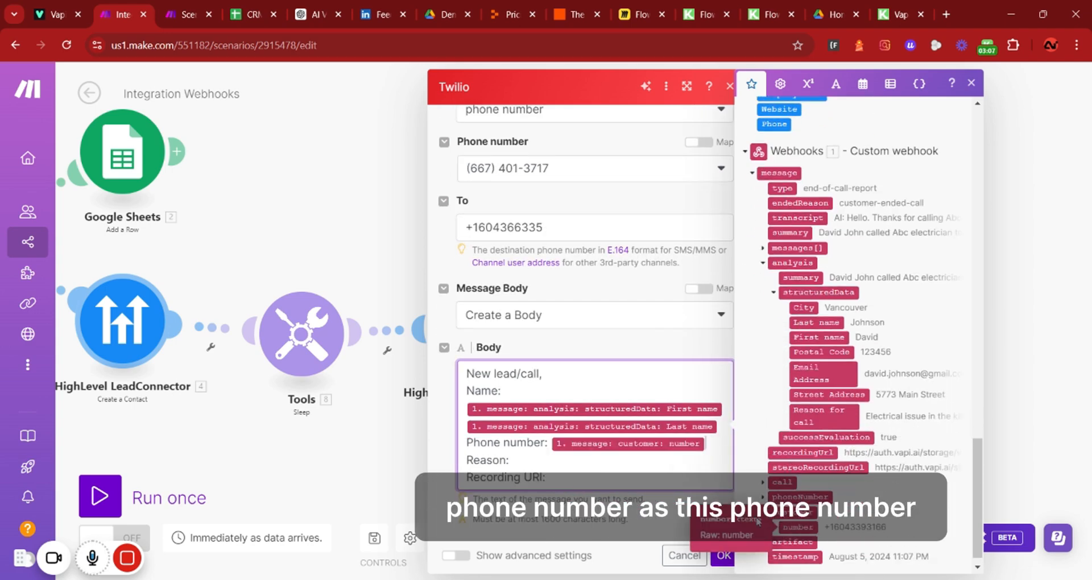
{"action": "left_click", "coordinate": [812, 421]}
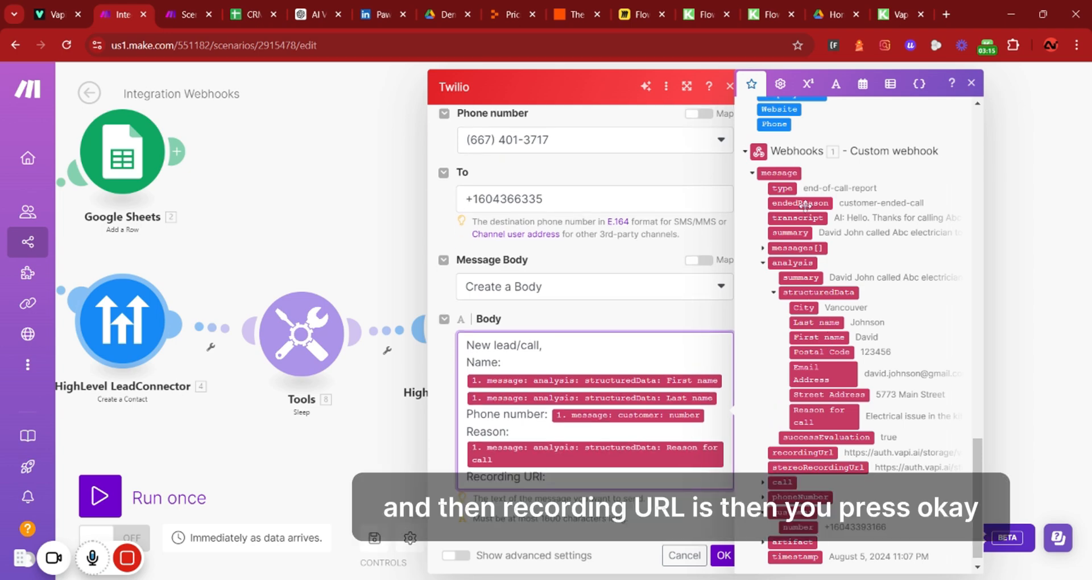
{"action": "left_click", "coordinate": [724, 556]}
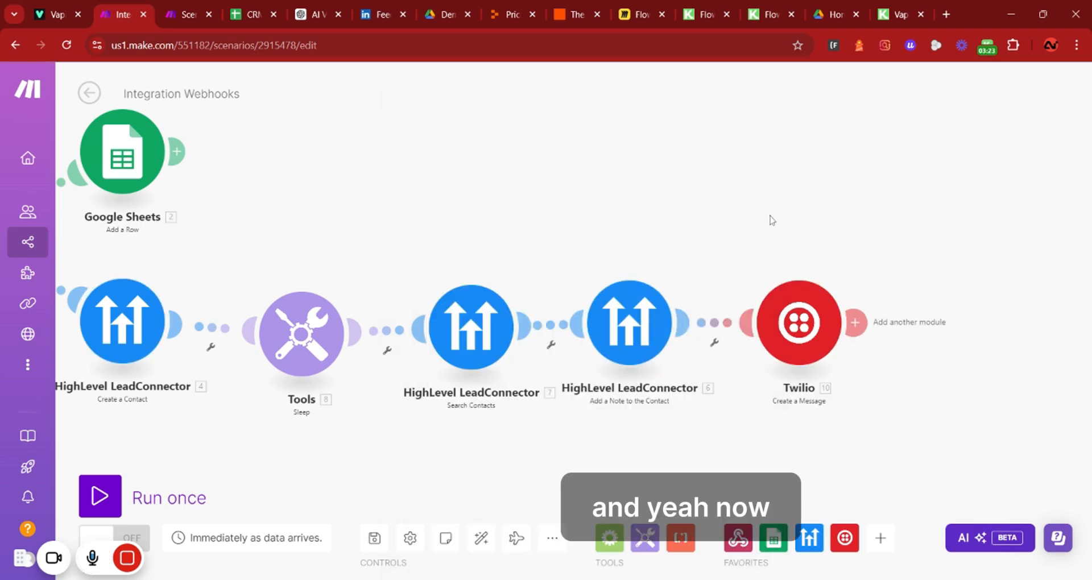
{"action": "left_click_drag", "start_coordinate": [770, 216], "coordinate": [804, 198]}
{"action": "left_click_drag", "start_coordinate": [401, 195], "coordinate": [371, 218]}
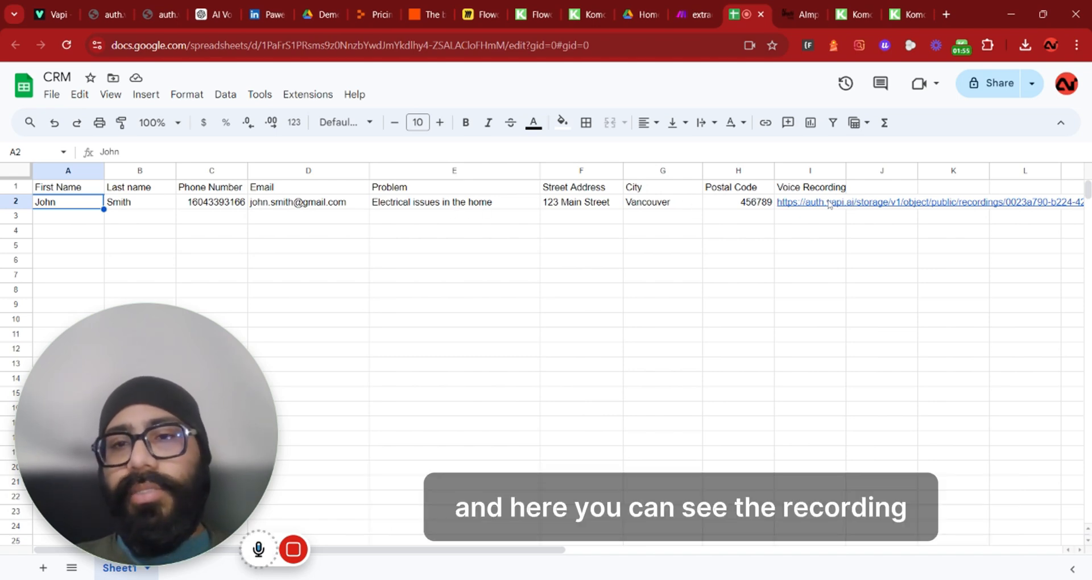
Reload the GoHighLevel contacts list and open the new caller's contact to review its fields
{"action": "left_click", "coordinate": [786, 23]}
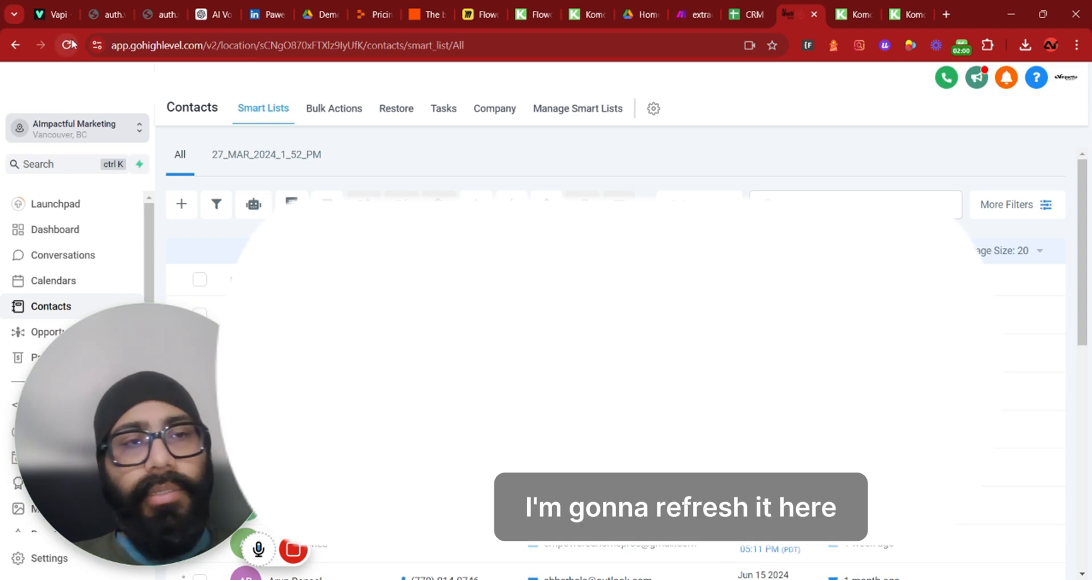
{"action": "left_click", "coordinate": [67, 45]}
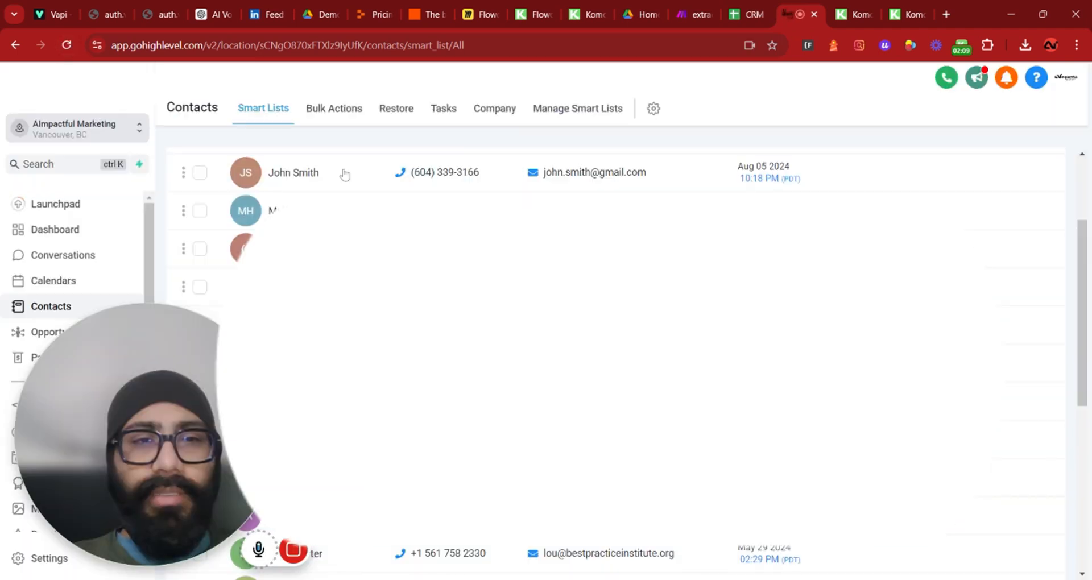
{"action": "left_click", "coordinate": [325, 175]}
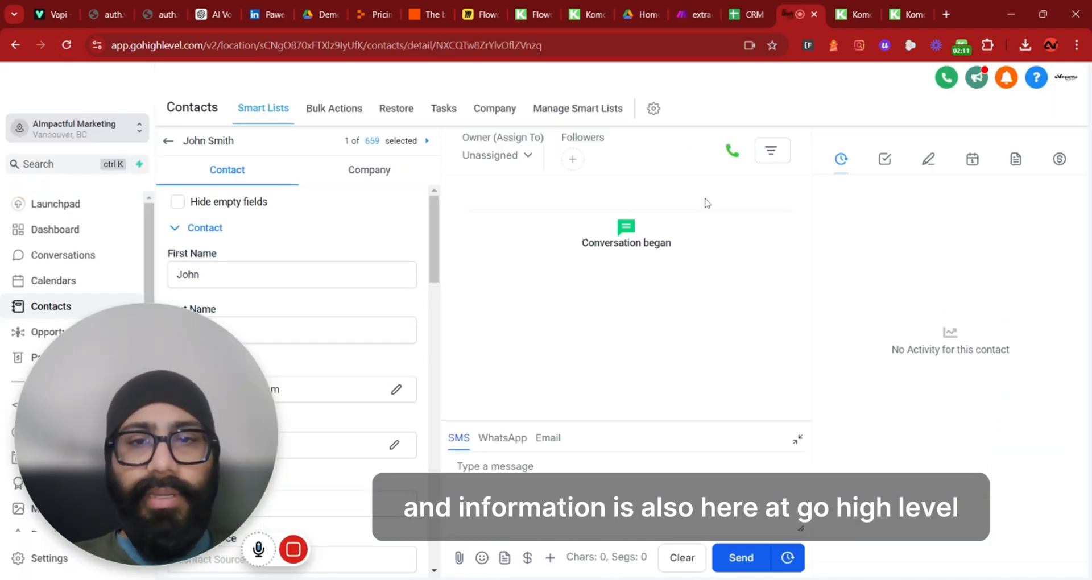
{"action": "scroll", "coordinate": [284, 250], "scroll_direction": "down", "scroll_amount": 6}
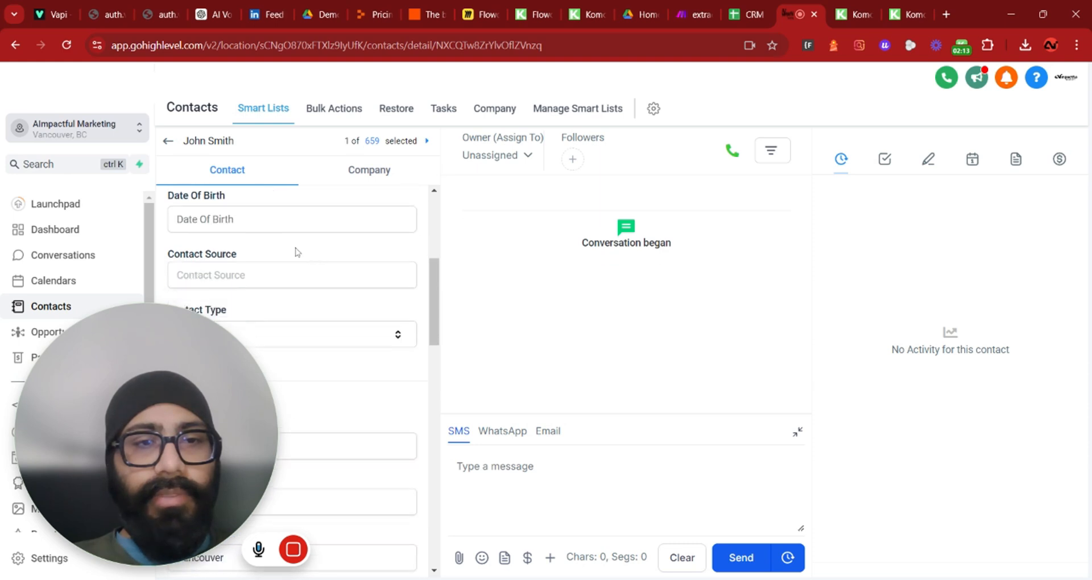
{"action": "scroll", "coordinate": [263, 252], "scroll_direction": "down", "scroll_amount": 10}
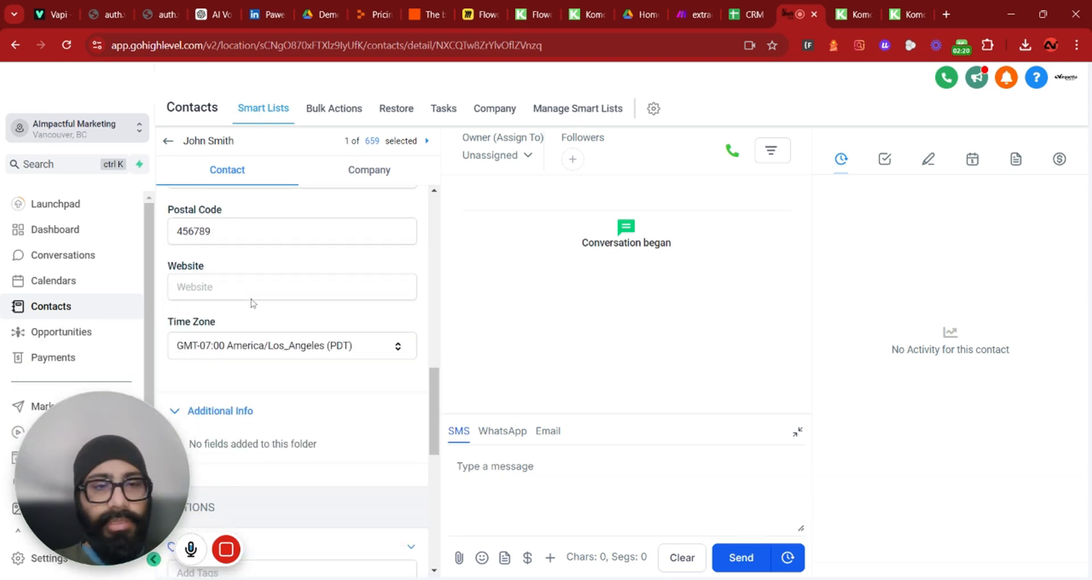
Open the contact's notes and inspect the reason text and voice recording link in the note
{"action": "left_click", "coordinate": [928, 159]}
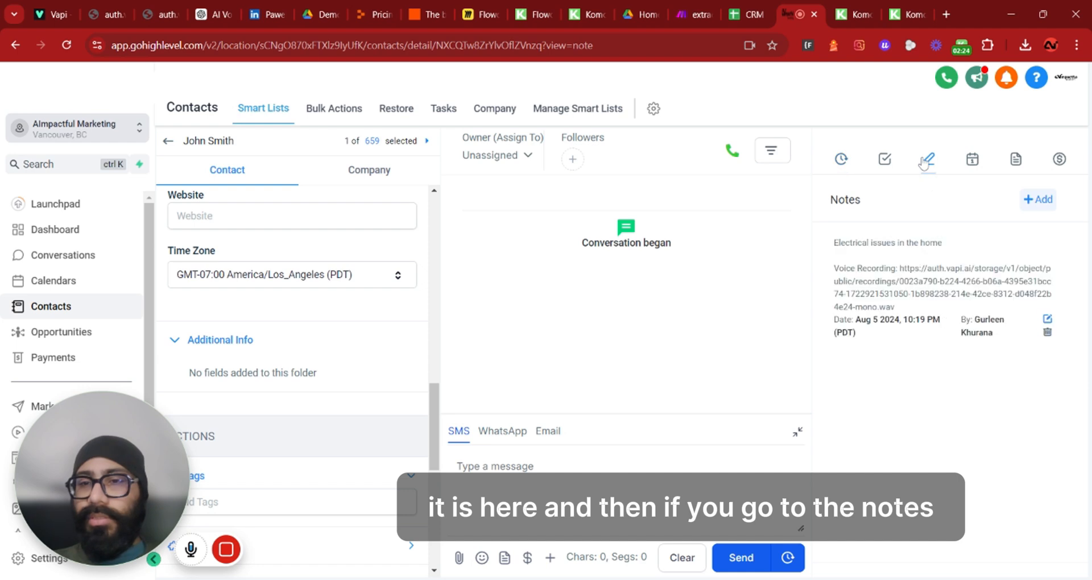
{"action": "left_click_drag", "start_coordinate": [833, 242], "coordinate": [957, 250]}
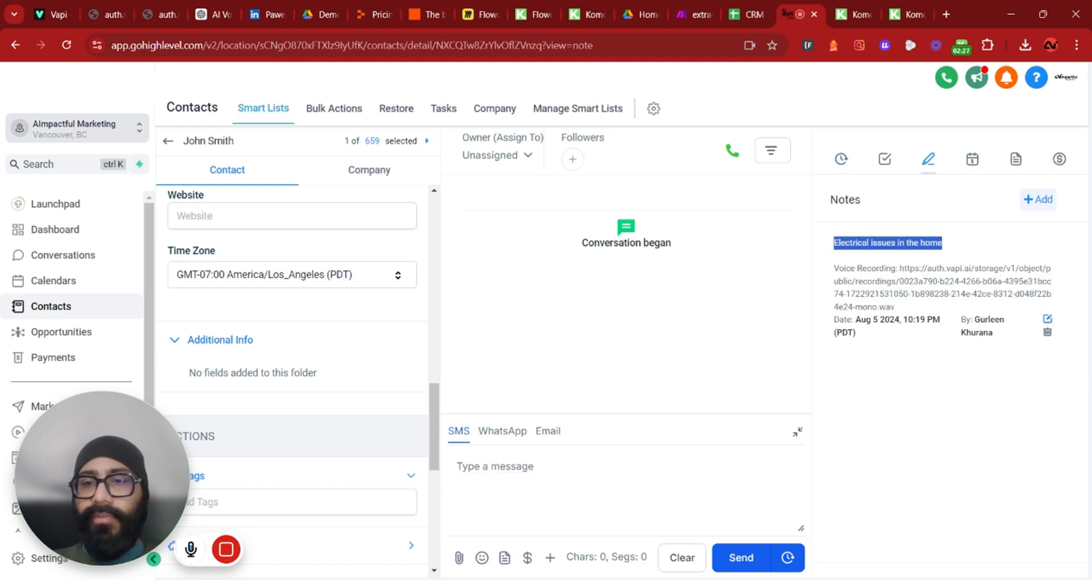
{"action": "left_click", "coordinate": [834, 268]}
{"action": "left_click_drag", "start_coordinate": [897, 268], "coordinate": [898, 293]}
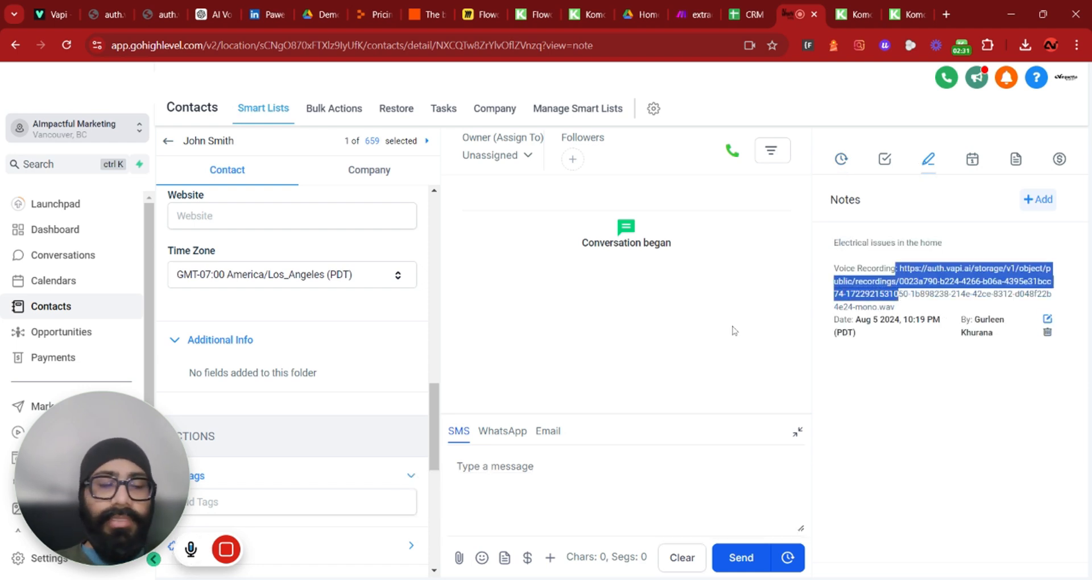